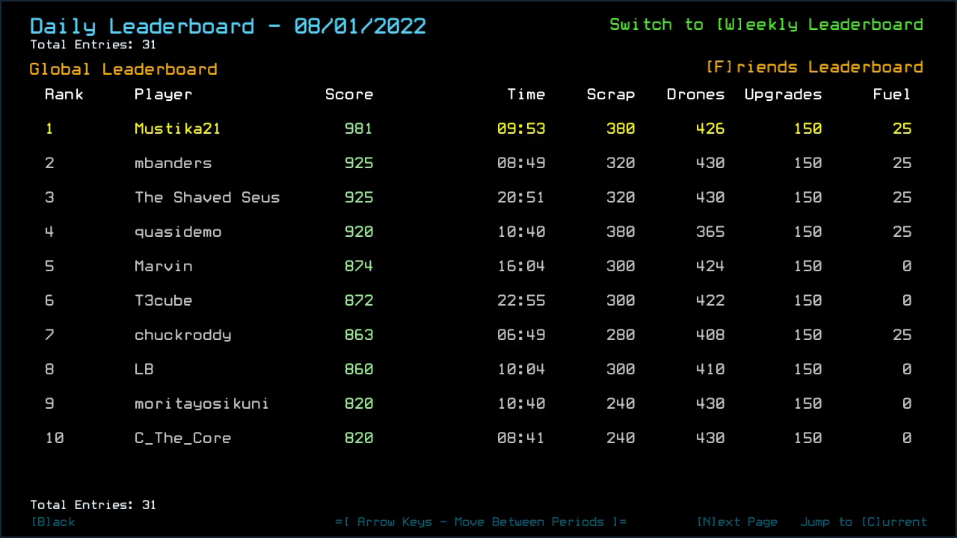
Step: Page through the global leaderboard to rank 31, then view friends and return to global
{"action": "key", "text": "n"}
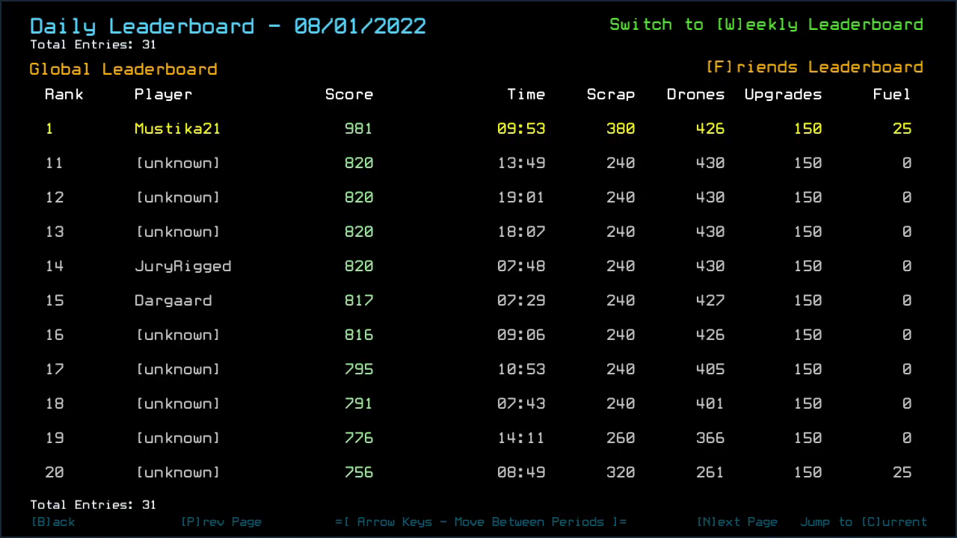
{"action": "key", "text": "n"}
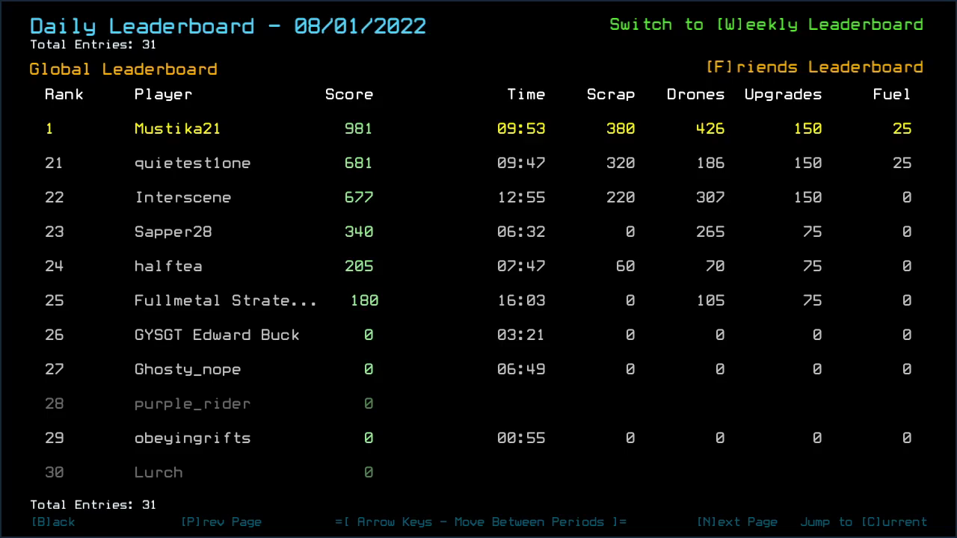
{"action": "key", "text": "n"}
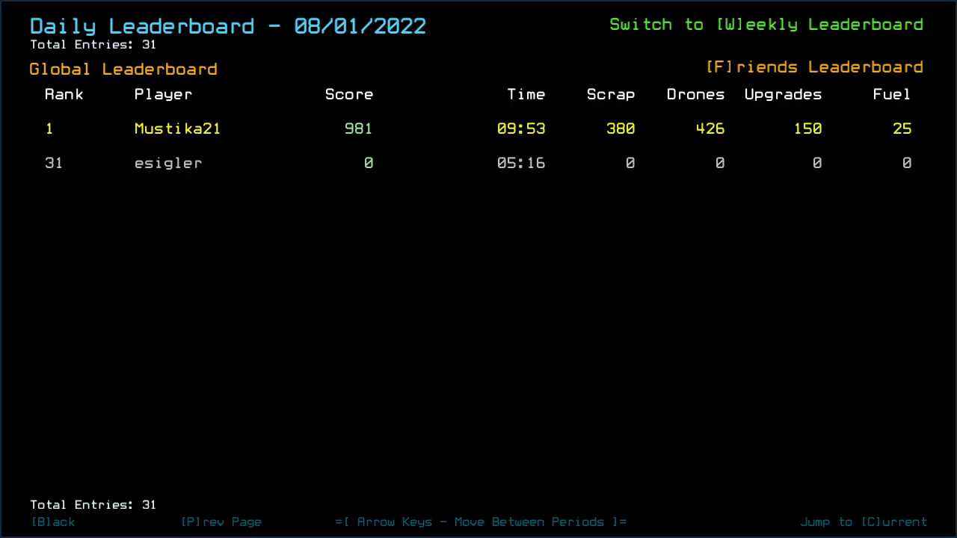
{"action": "key", "text": "f"}
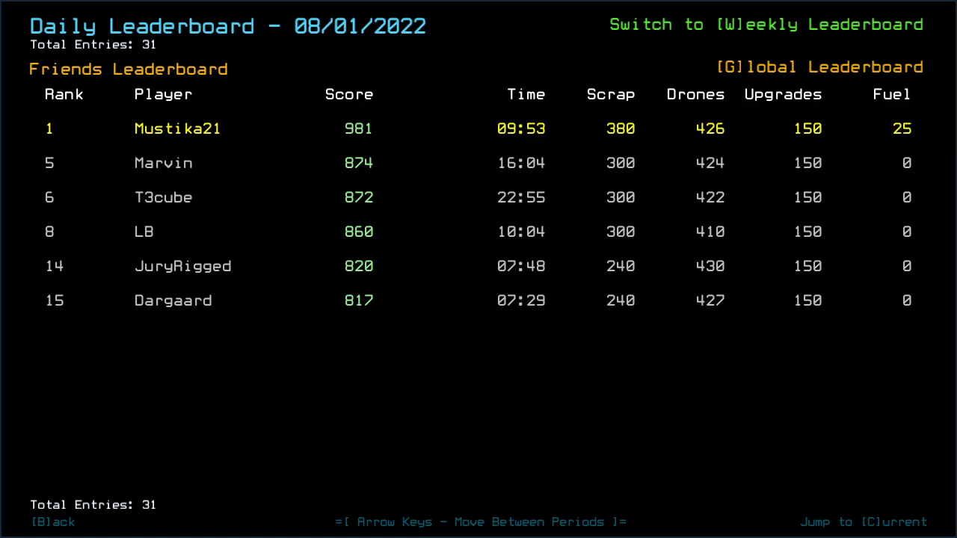
{"action": "key", "text": "g"}
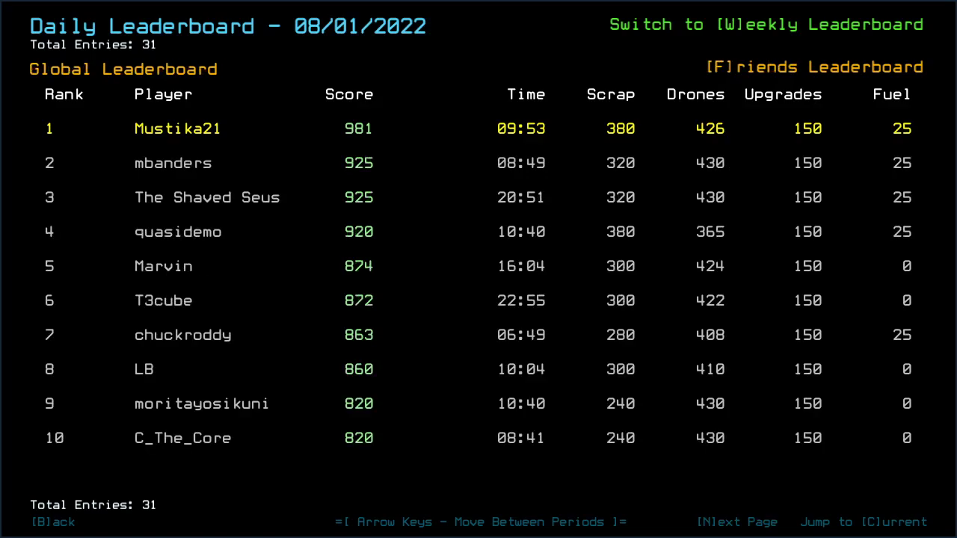
Step: Exit the leaderboards, start the daily challenge, and pan the loaded ship map
{"action": "key", "text": "b"}
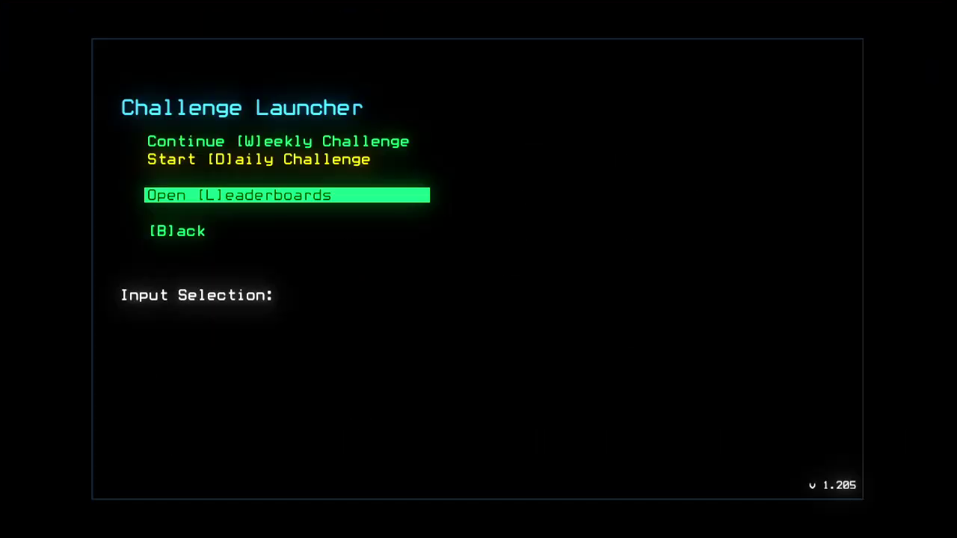
{"action": "key", "text": "d"}
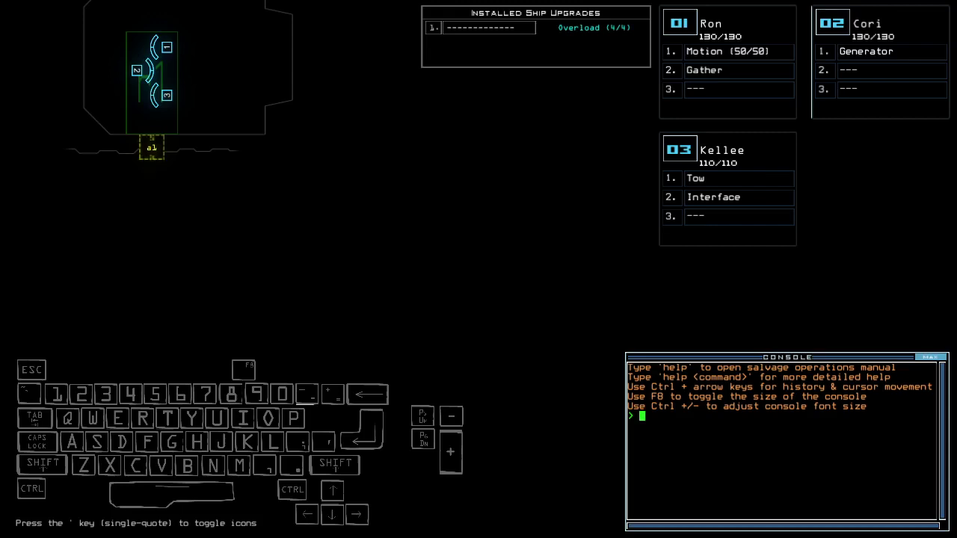
{"action": "key", "text": "Left"}
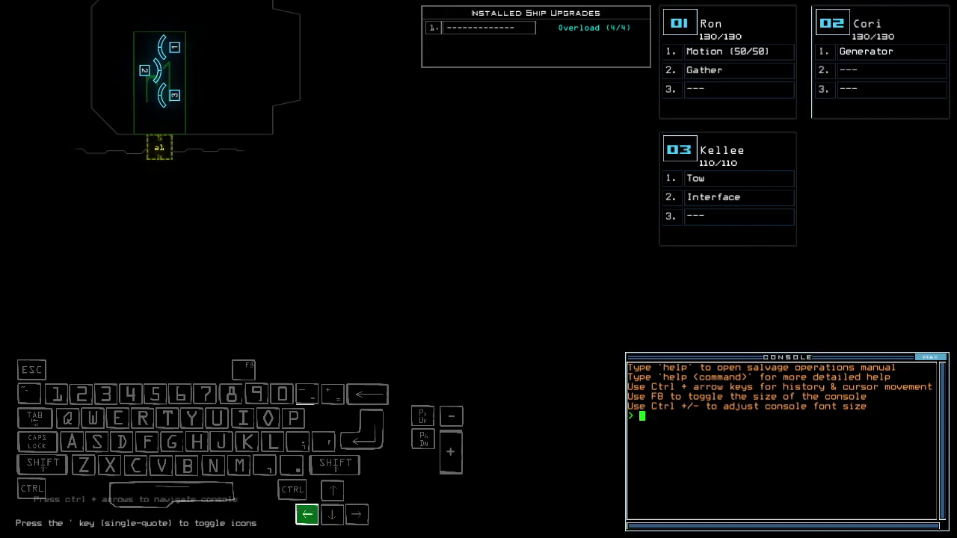
{"action": "key", "text": "Left"}
{"action": "key", "text": "Left"}
{"action": "key", "text": "Left"}
{"action": "key", "text": "Left"}
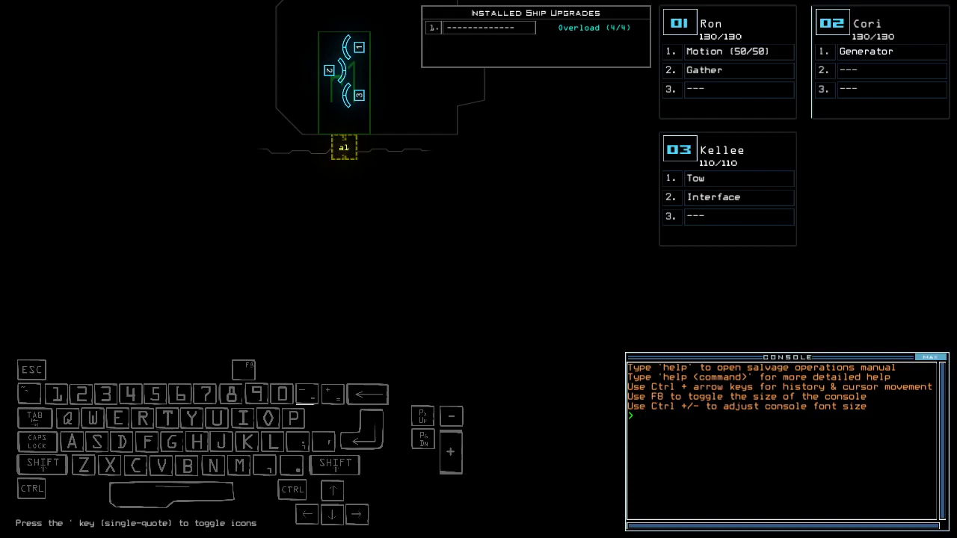
{"action": "type", "text": "ready 3"}
Step: Redistribute upgrades with 'ready 3', run 'status' on the MUTEKI A, and pan the map
{"action": "key", "text": "Return"}
{"action": "type", "text": "t 2 s"}
{"action": "key", "text": "Return"}
{"action": "key", "text": "Up"}
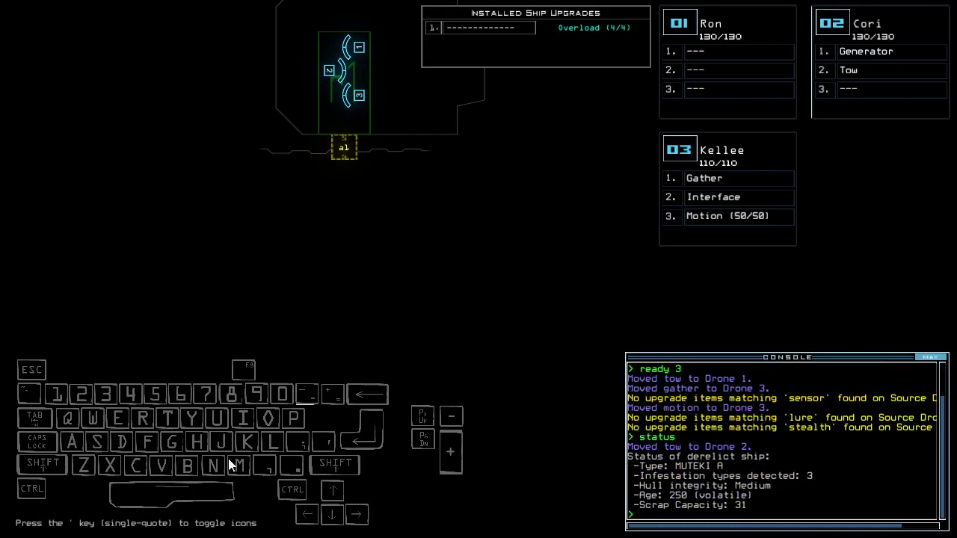
{"action": "key", "text": "Right"}
{"action": "key", "text": "Left"}
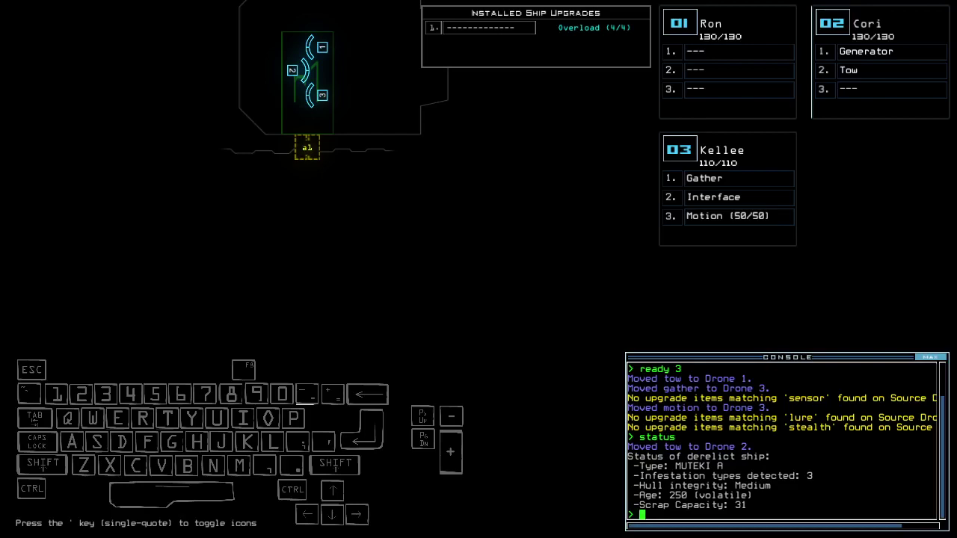
Step: Check Kellee's, Cori's and Ron's camera views and the ship schematic
{"action": "key", "text": "3"}
{"action": "key", "text": "Left"}
{"action": "key", "text": "Up"}
{"action": "key", "text": "2"}
{"action": "key", "text": "space"}
{"action": "key", "text": "1"}
{"action": "type", "text": "3go"}
Step: Launch the mission through the airlock and drive Kellee into the ship
{"action": "key", "text": "Return"}
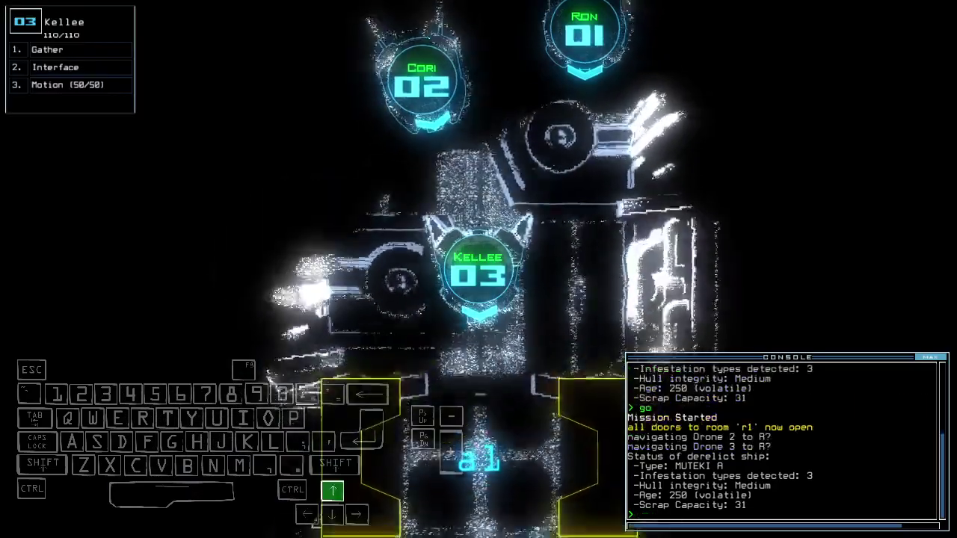
{"action": "key", "text": "Up"}
{"action": "key", "text": "Left"}
{"action": "key", "text": "Up"}
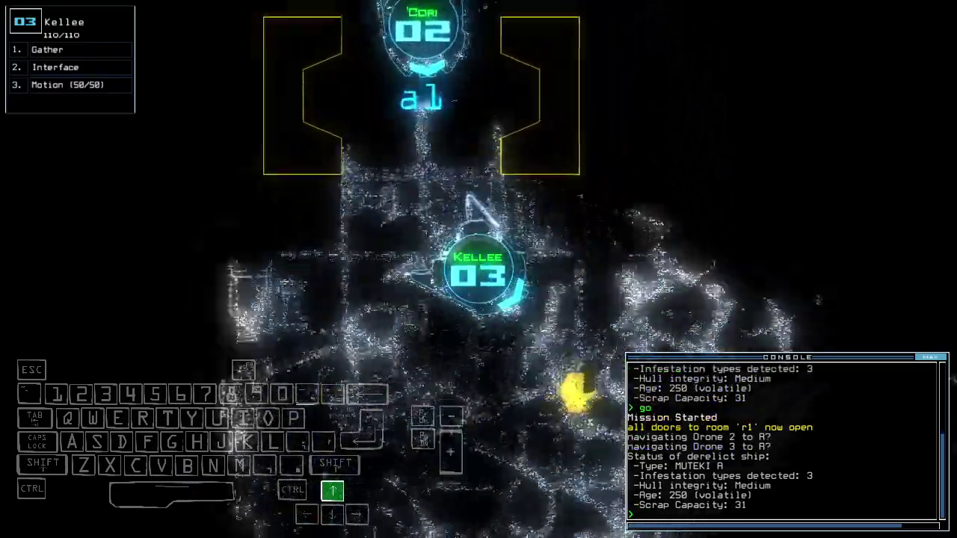
{"action": "type", "text": "g"}
Step: Drive Kellee down the corridor, gathering the nearby scrap
{"action": "key", "text": "Return"}
{"action": "key", "text": "Up"}
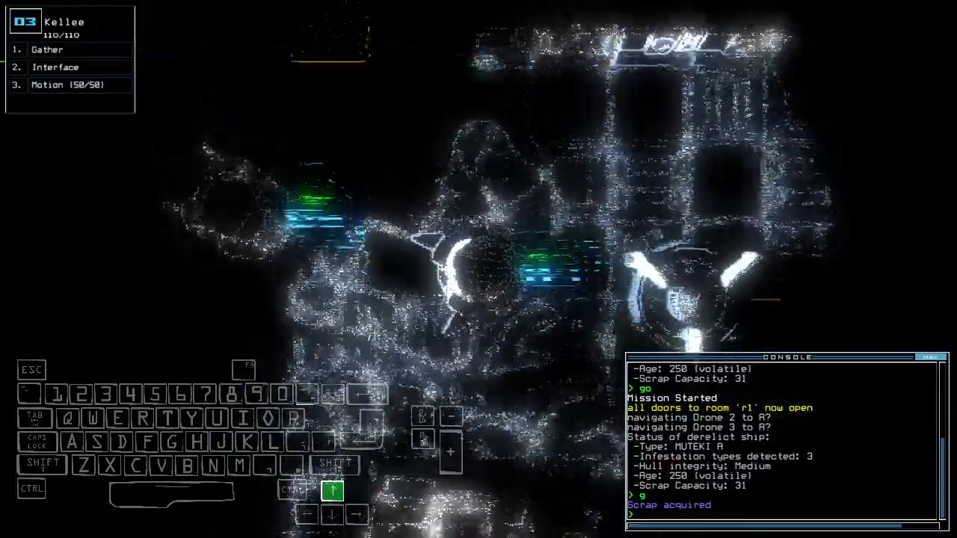
{"action": "type", "text": "g"}
{"action": "key", "text": "Return"}
{"action": "key", "text": "Up"}
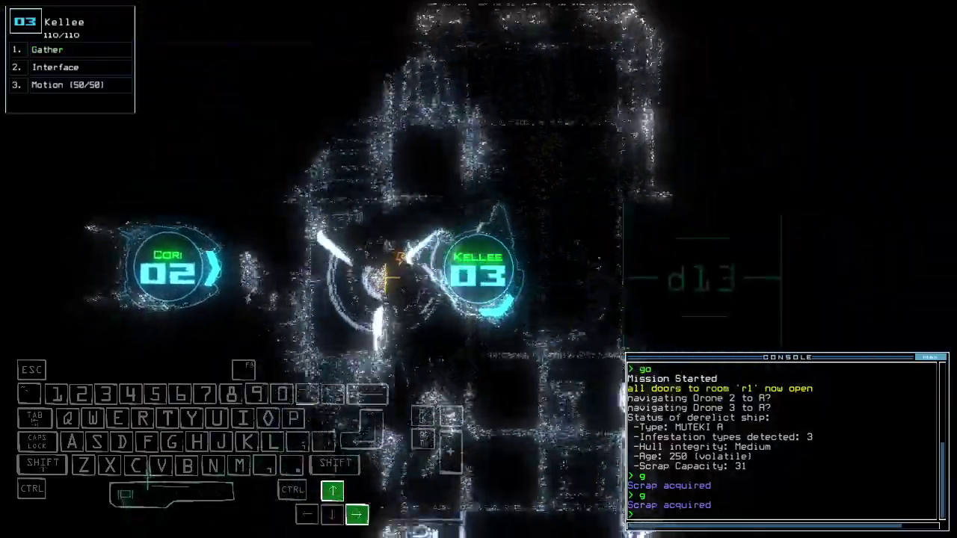
{"action": "key", "text": "Right"}
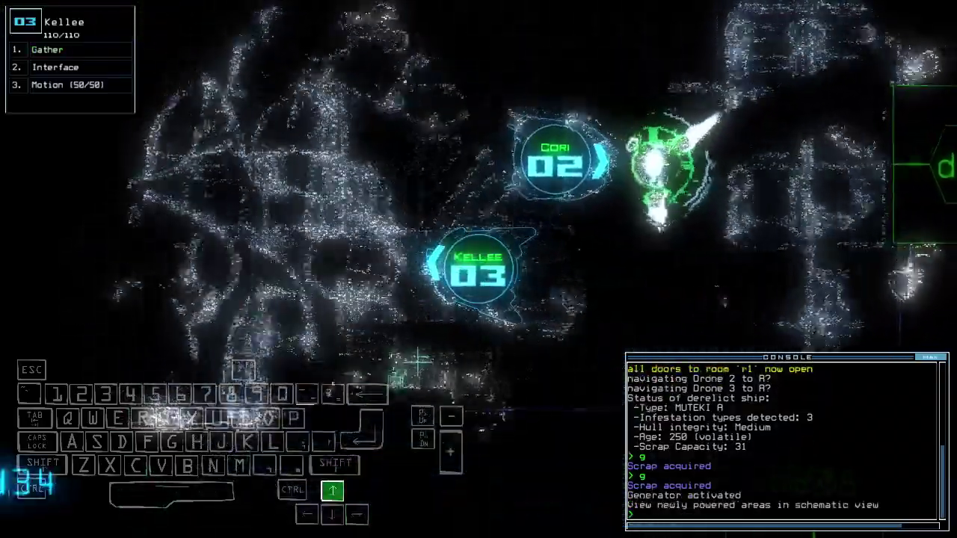
Step: Run a room scan, a defense check and a motion sensor sweep
{"action": "key", "text": "space"}
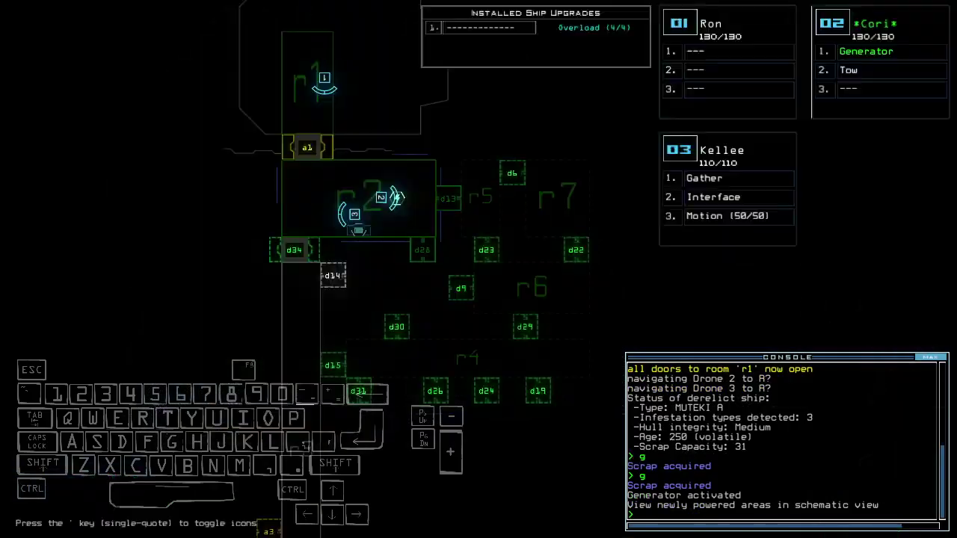
{"action": "key", "text": "space"}
{"action": "type", "text": "rv"}
{"action": "key", "text": "Return"}
{"action": "key", "text": "space"}
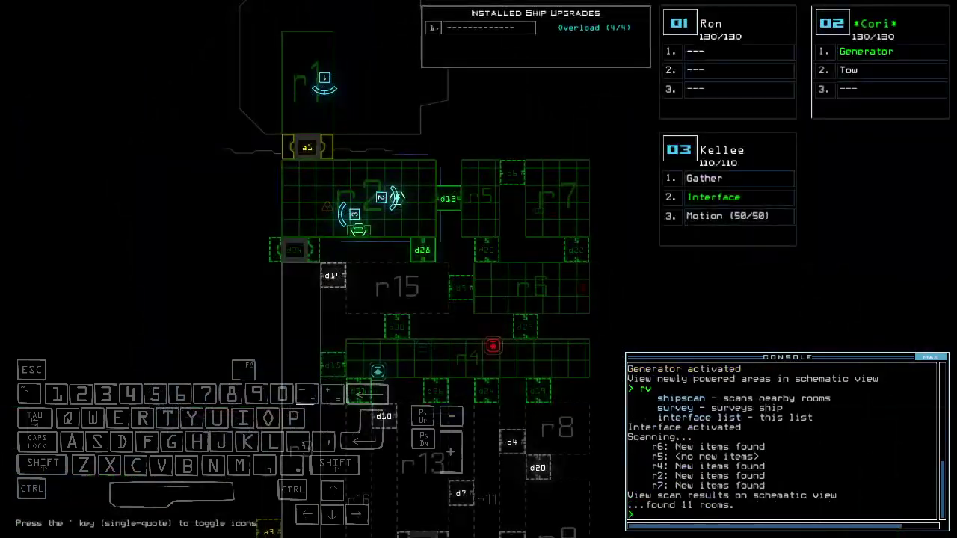
{"action": "type", "text": "df"}
{"action": "key", "text": "Return"}
{"action": "scroll", "coordinate": [411, 299], "scroll_direction": "down", "scroll_amount": 3}
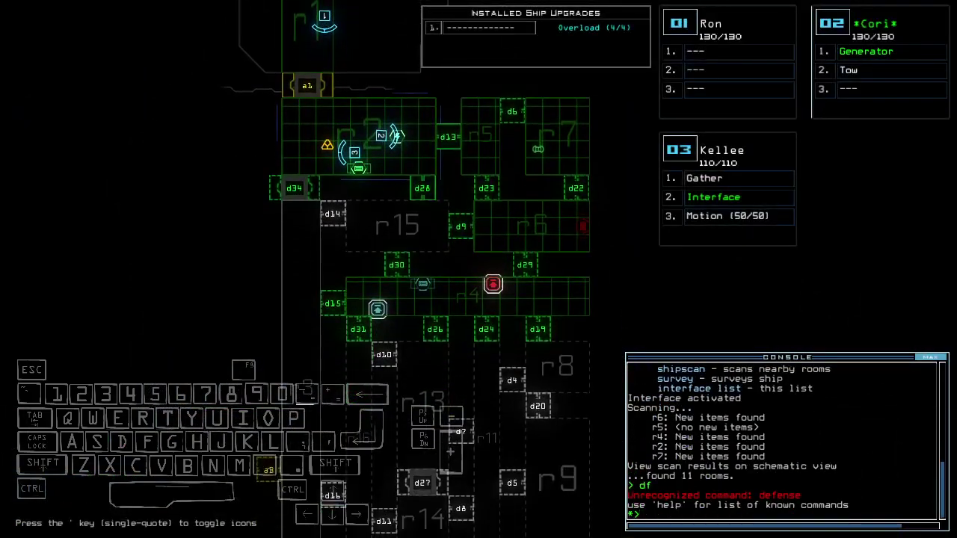
{"action": "type", "text": "motion"}
{"action": "key", "text": "Return"}
{"action": "key", "text": "space"}
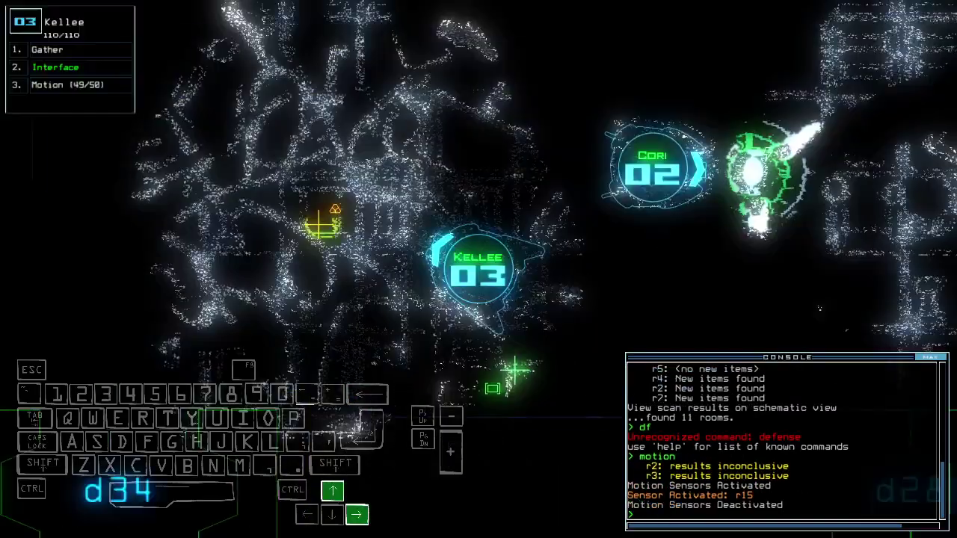
{"action": "type", "text": "g"}
Step: Gather scrap with Kellee, send Ron to room r3, and toggle door d13 twice
{"action": "key", "text": "Return"}
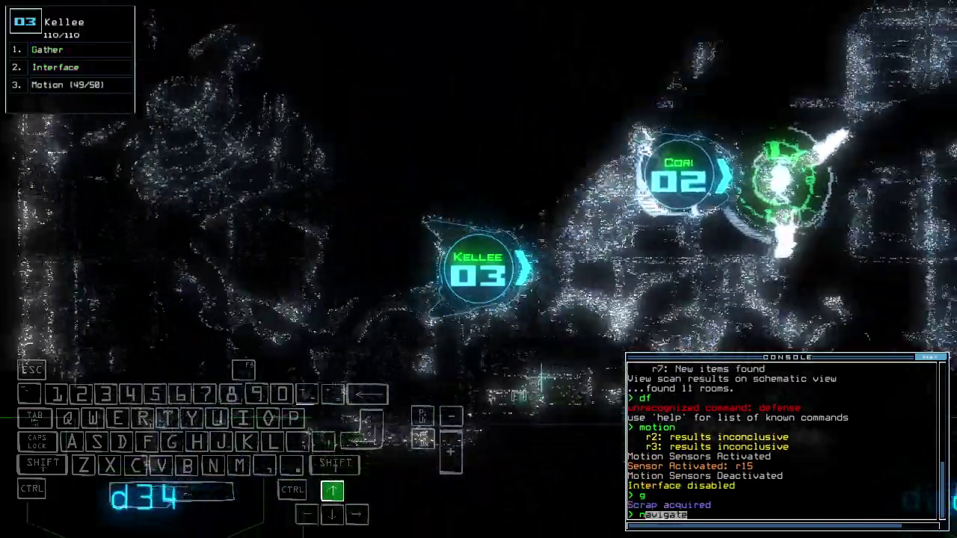
{"action": "type", "text": "navigate 1 d"}
{"action": "key", "text": "BackSpace"}
{"action": "type", "text": "r3"}
{"action": "key", "text": "Return"}
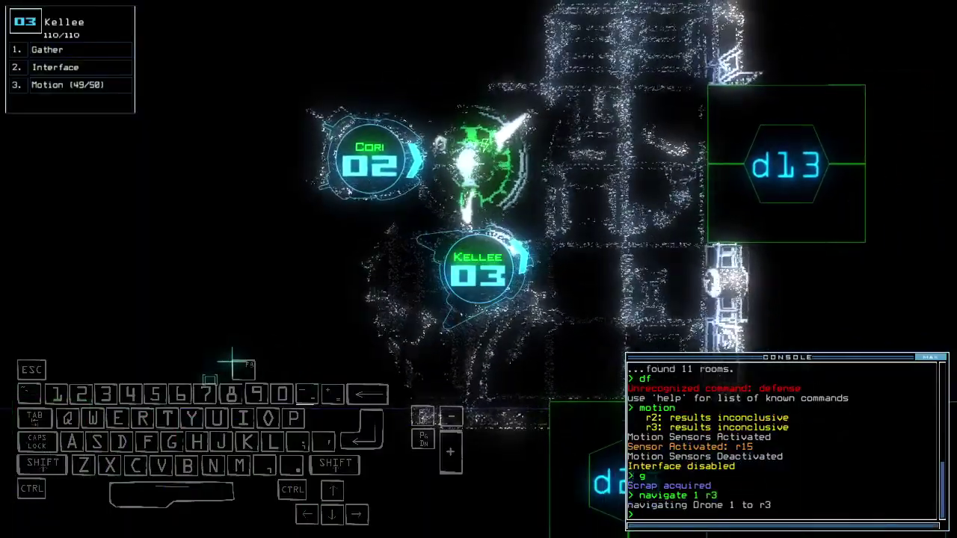
{"action": "type", "text": "d13"}
{"action": "key", "text": "Return"}
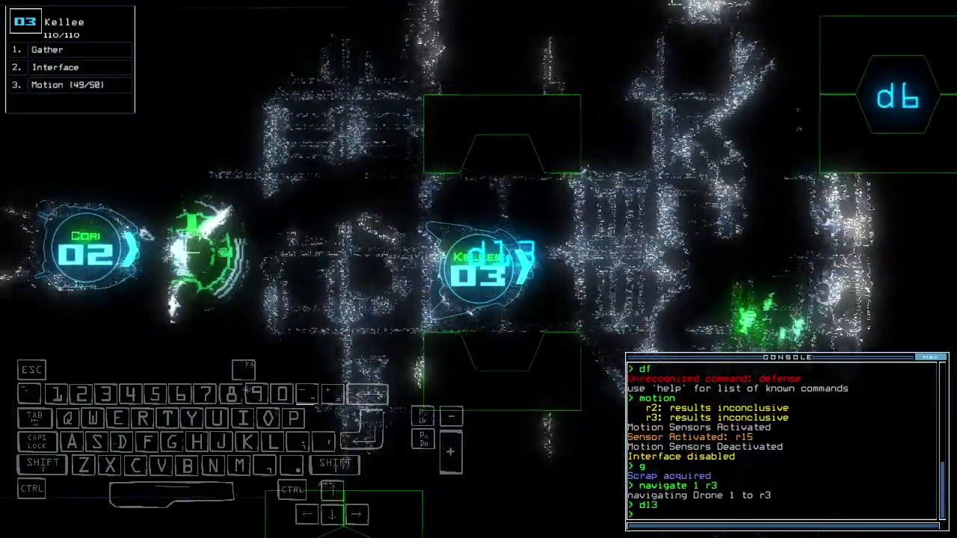
{"action": "key", "text": "space"}
{"action": "key", "text": "space"}
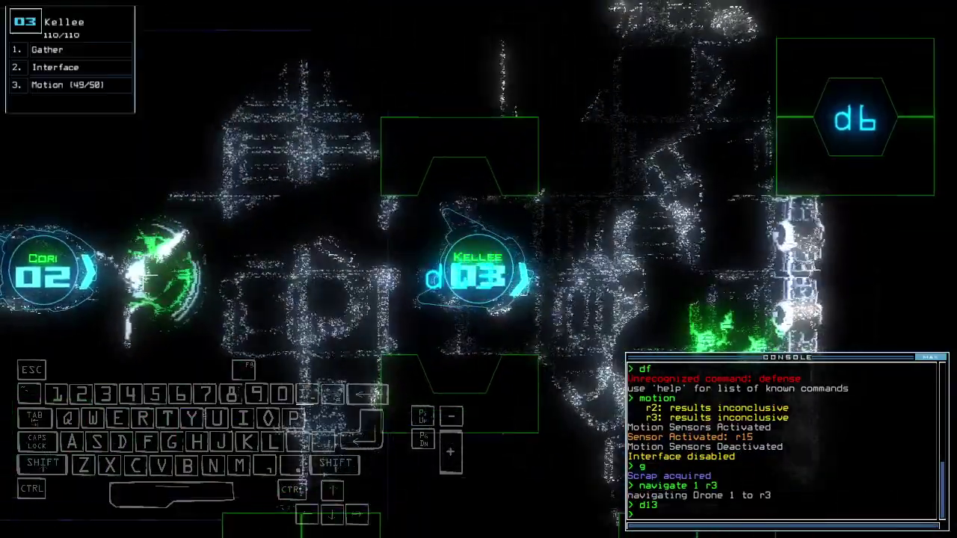
{"action": "type", "text": "d13"}
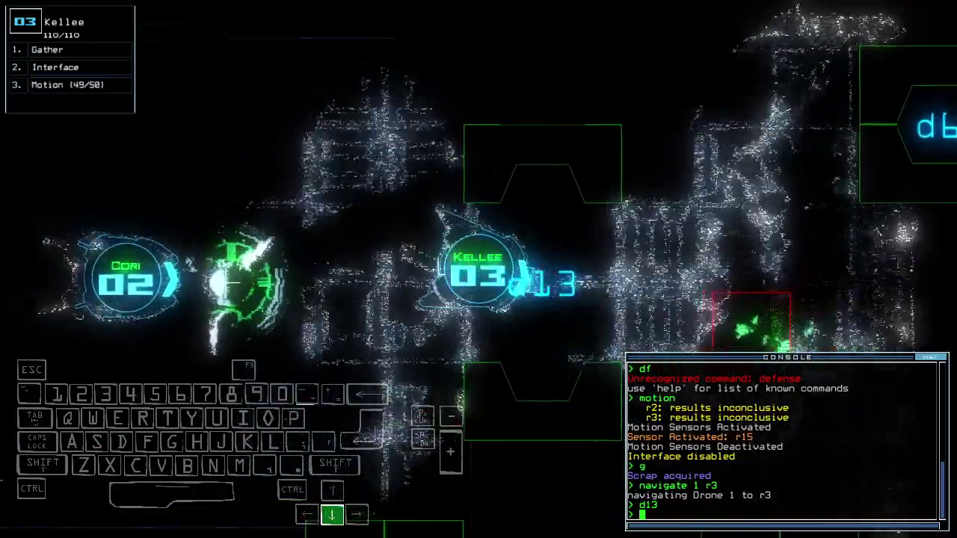
{"action": "key", "text": "Return"}
{"action": "key", "text": "space"}
{"action": "key", "text": "space"}
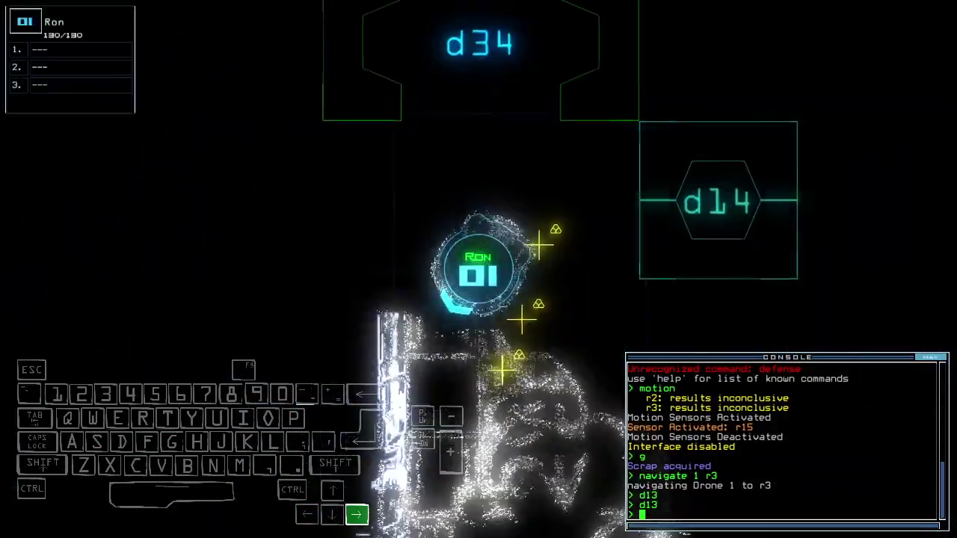
Step: Drive Kellee along the corridor past d34 while sending Ron back to room r1
{"action": "key", "text": "3"}
{"action": "key", "text": "Up"}
{"action": "key", "text": "Right"}
{"action": "type", "text": "back 1"}
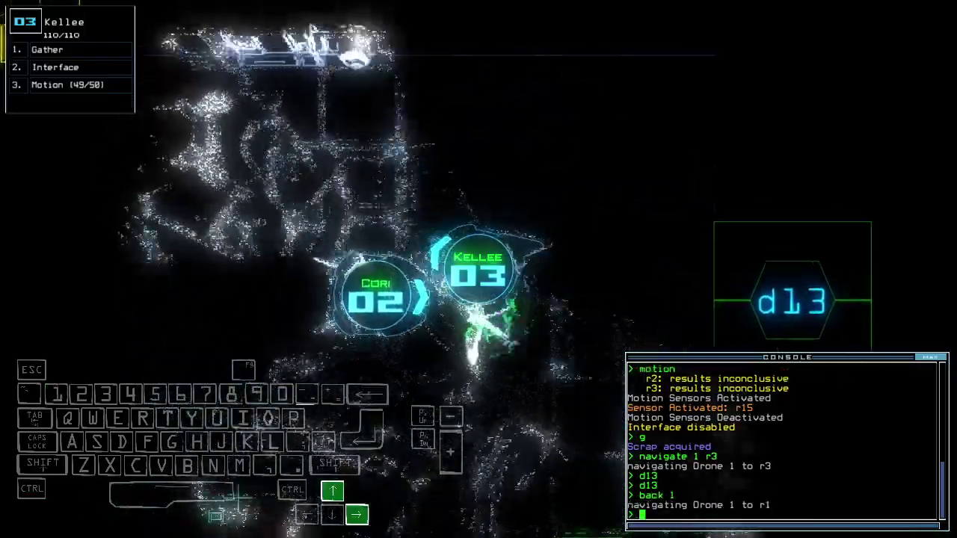
{"action": "key", "text": "Return"}
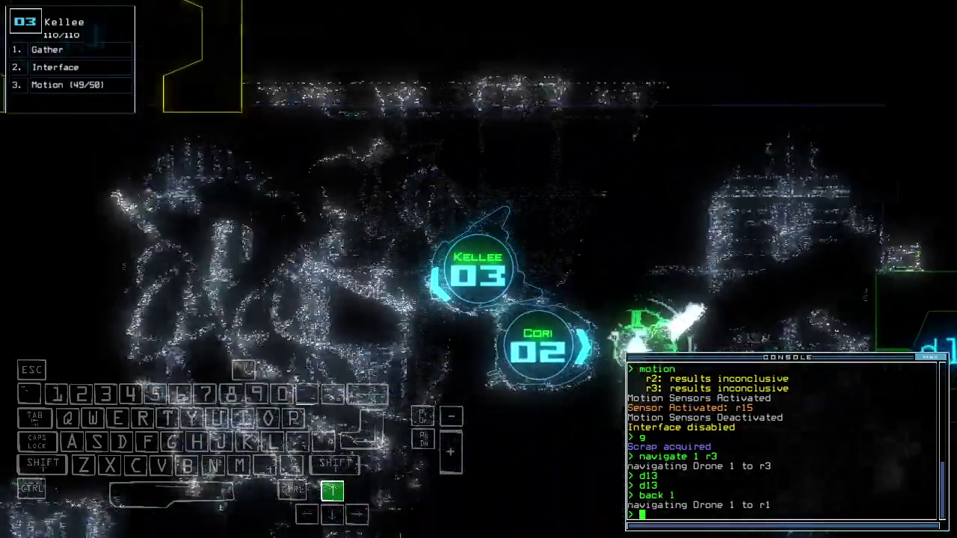
{"action": "key", "text": "Up"}
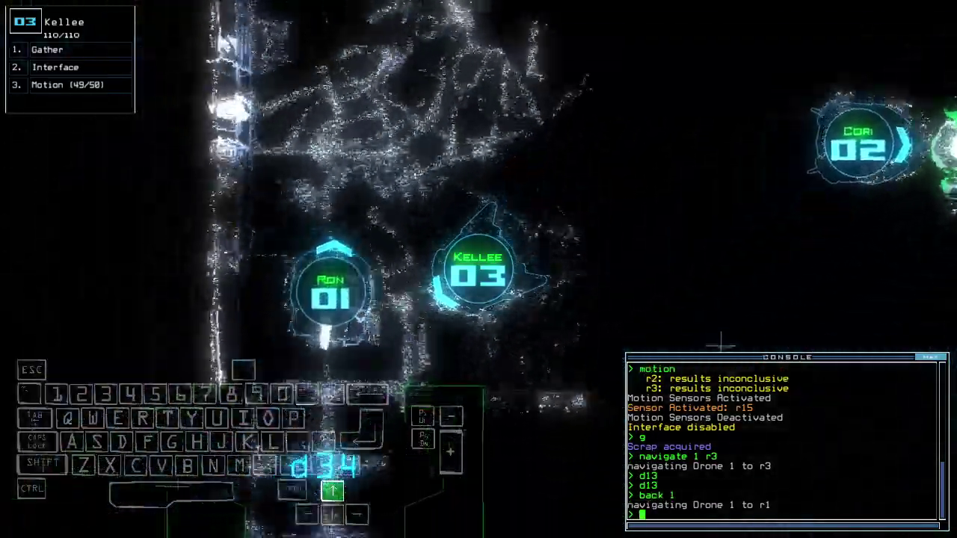
{"action": "key", "text": "Up"}
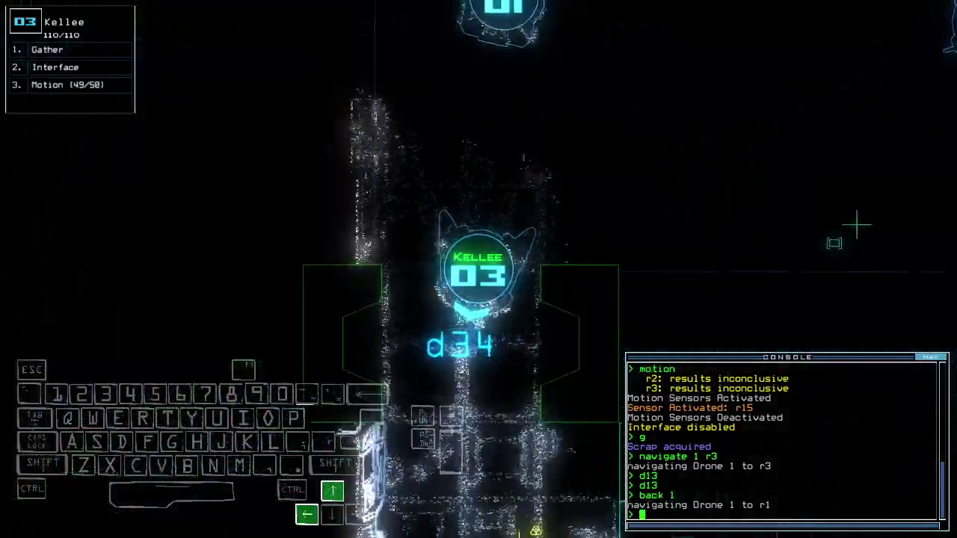
{"action": "type", "text": "g"}
Step: Gather scrap repeatedly with Kellee and send drone 2 to room r3
{"action": "key", "text": "Return"}
{"action": "type", "text": "g"}
{"action": "key", "text": "Return"}
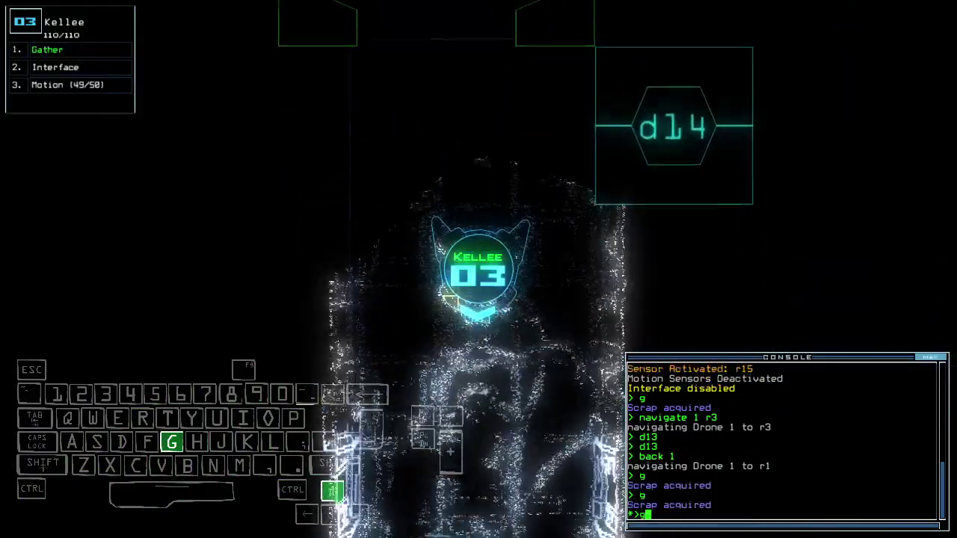
{"action": "type", "text": "g"}
{"action": "key", "text": "Return"}
{"action": "type", "text": "navigate 2"}
{"action": "key", "text": "Return"}
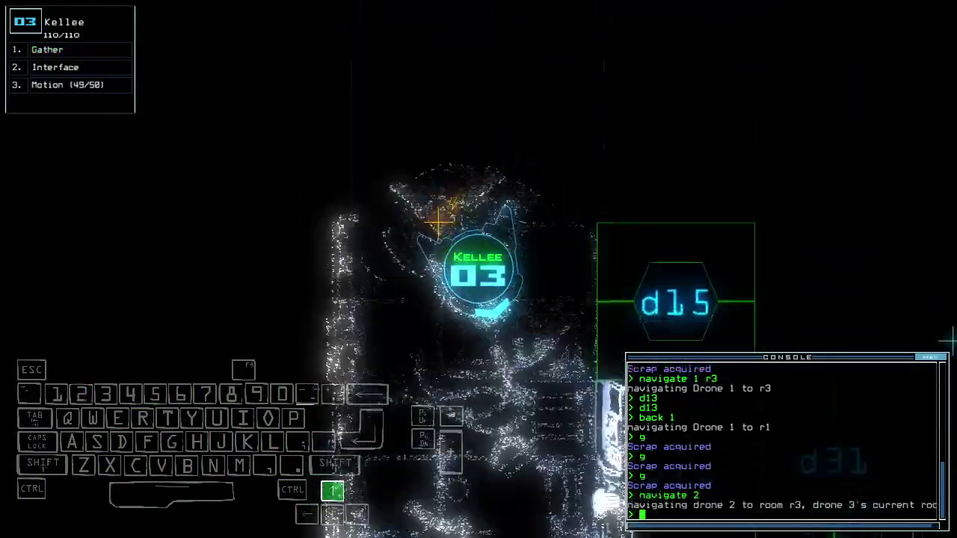
Step: Keep gathering scrap along the corridor, then power up the generator with 'generator 2'
{"action": "key", "text": "Up"}
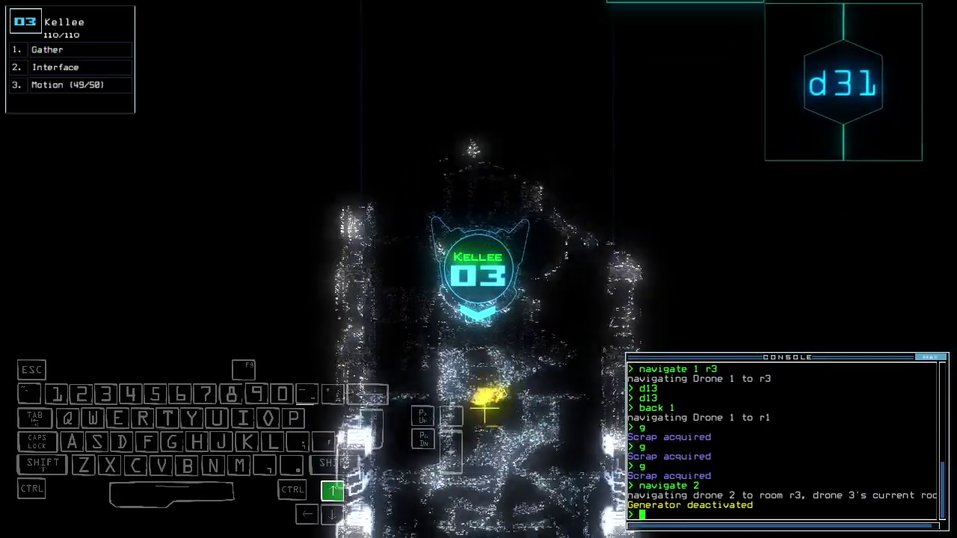
{"action": "type", "text": "g"}
{"action": "key", "text": "Return"}
{"action": "key", "text": "Left"}
{"action": "key", "text": "Up"}
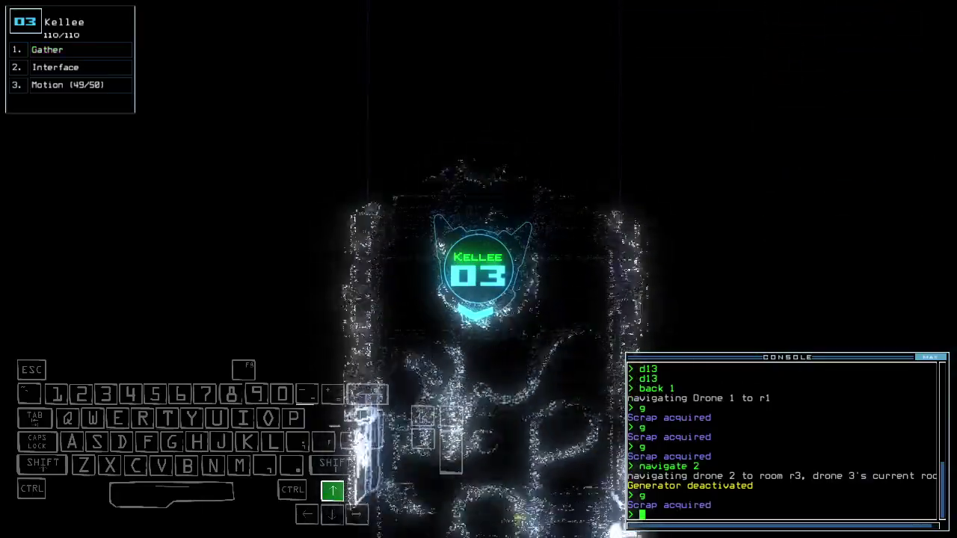
{"action": "type", "text": "g"}
{"action": "key", "text": "Return"}
{"action": "key", "text": "Up"}
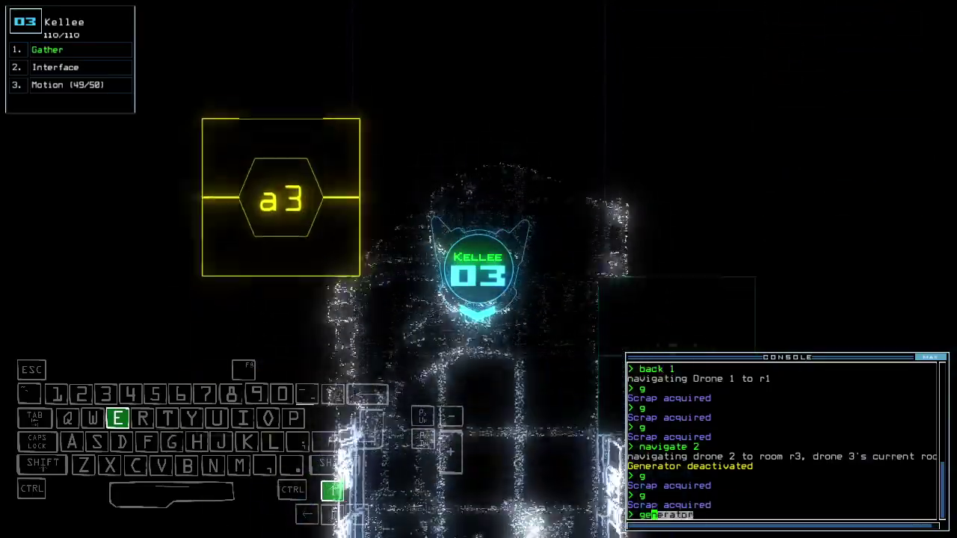
{"action": "type", "text": "generator 2"}
{"action": "key", "text": "Return"}
{"action": "key", "text": "Up"}
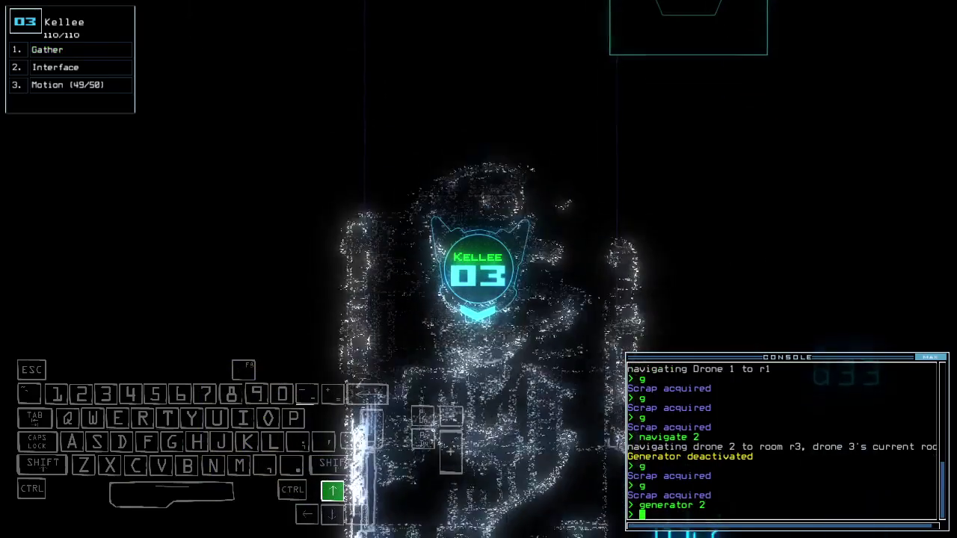
Step: Run a motion scan of the nearby rooms from the schematic
{"action": "key", "text": "Left"}
{"action": "key", "text": "space"}
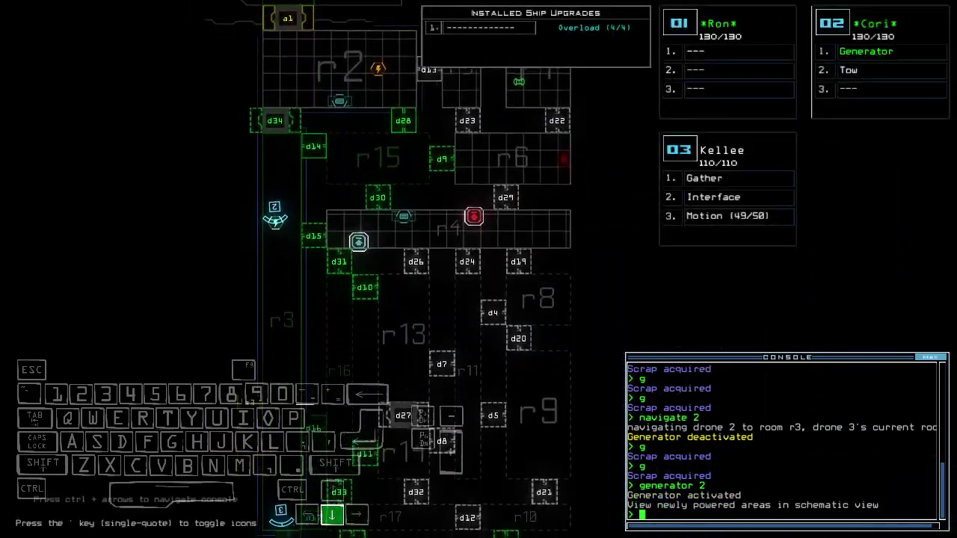
{"action": "type", "text": "motion"}
{"action": "key", "text": "Return"}
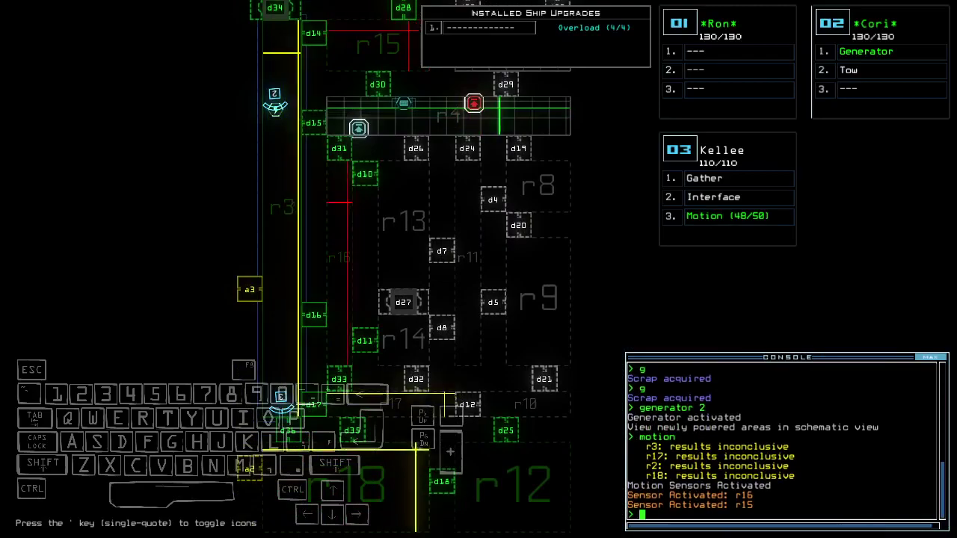
{"action": "key", "text": "space"}
{"action": "type", "text": "d17"}
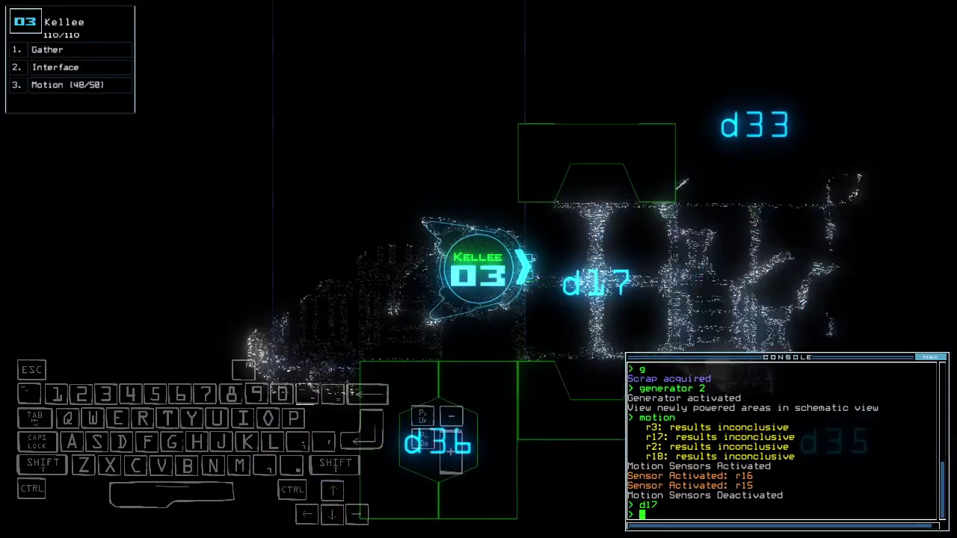
Step: Open door d17, check the mission time, and drive Kellee through
{"action": "key", "text": "Return"}
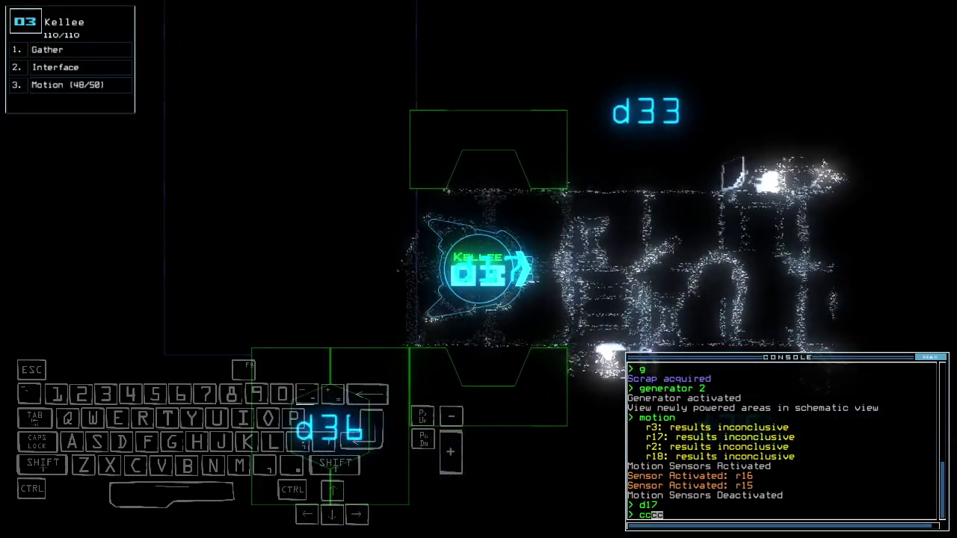
{"action": "type", "text": "cccc"}
{"action": "key", "text": "BackSpace"}
{"action": "key", "text": "BackSpace"}
{"action": "key", "text": "BackSpace"}
{"action": "type", "text": "te"}
{"action": "key", "text": "Return"}
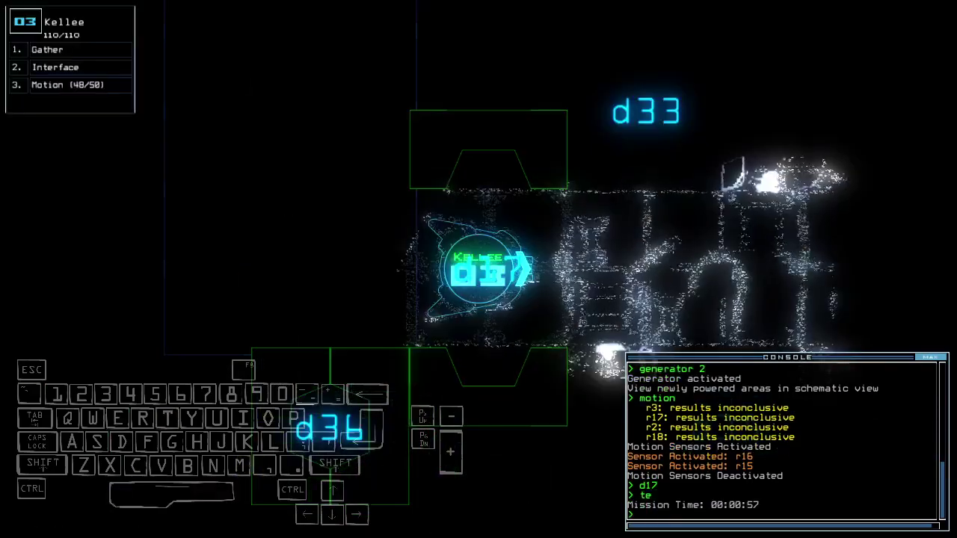
{"action": "key", "text": "Up"}
{"action": "key", "text": "Up"}
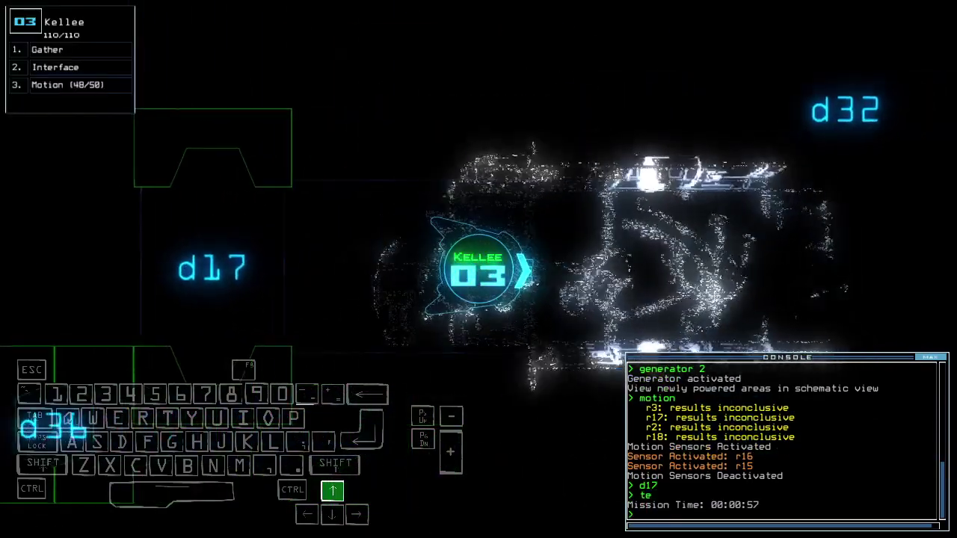
{"action": "key", "text": "Up"}
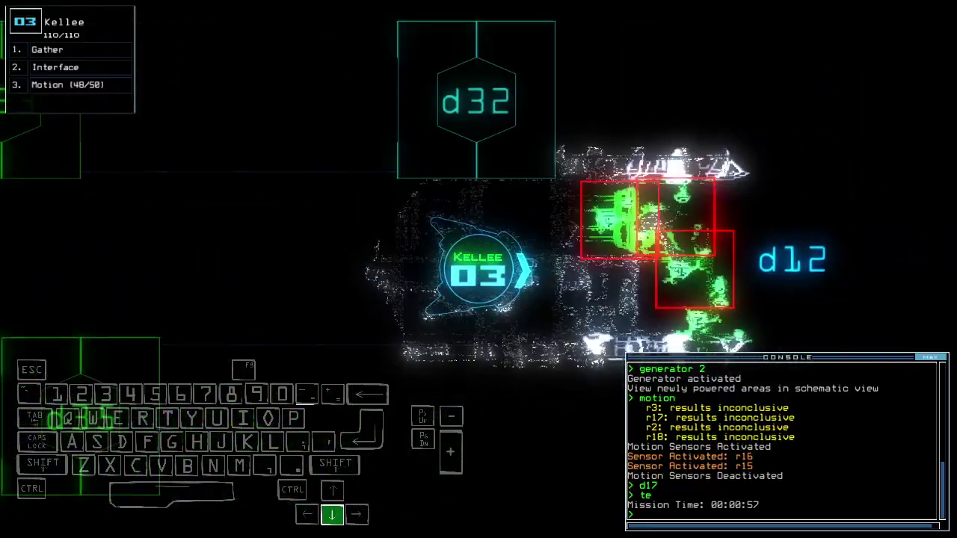
Step: Steer Kellee onward and open door d35
{"action": "key", "text": "Right"}
{"action": "key", "text": "space"}
{"action": "key", "text": "space"}
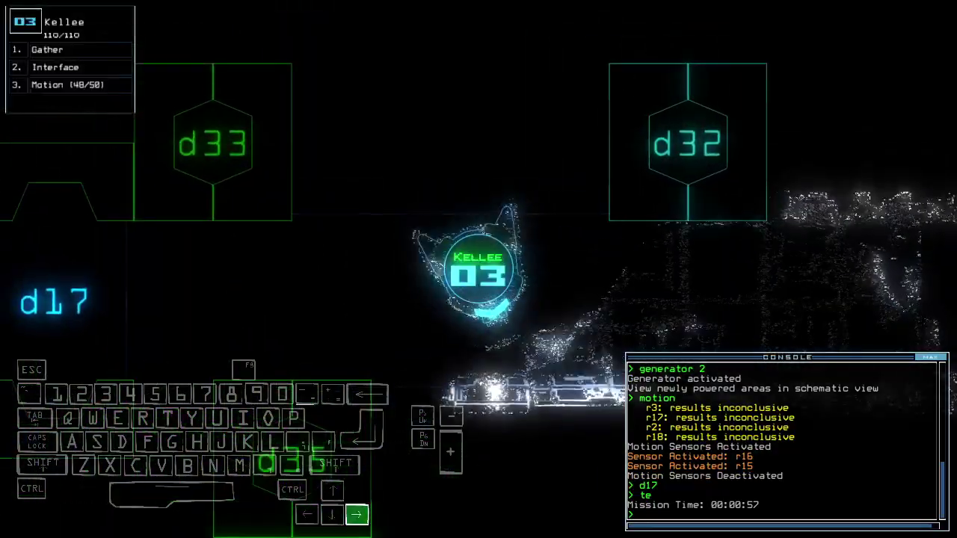
{"action": "key", "text": "Up"}
{"action": "type", "text": "d35"}
{"action": "key", "text": "Left"}
{"action": "key", "text": "Return"}
{"action": "key", "text": "space"}
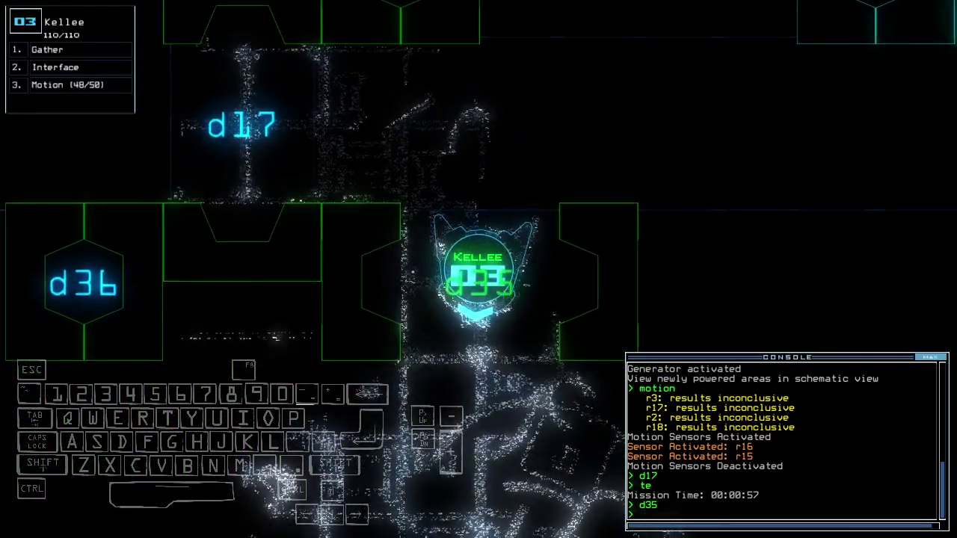
Step: Move Kellee toward room r17 with 'f r17', steering around the turns
{"action": "key", "text": "space"}
{"action": "key", "text": "space"}
{"action": "type", "text": "r17"}
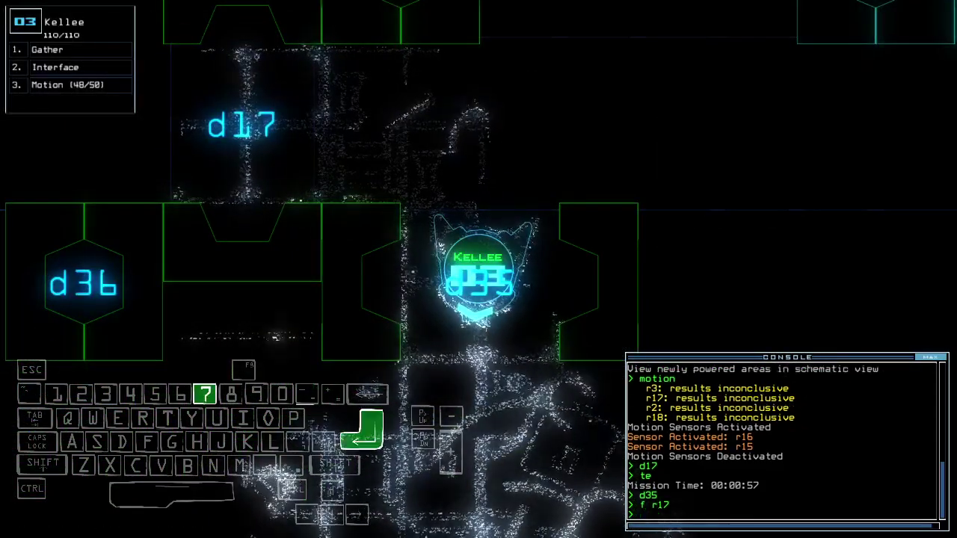
{"action": "key", "text": "Return"}
{"action": "key", "text": "Up"}
{"action": "key", "text": "Left"}
{"action": "key", "text": "Up"}
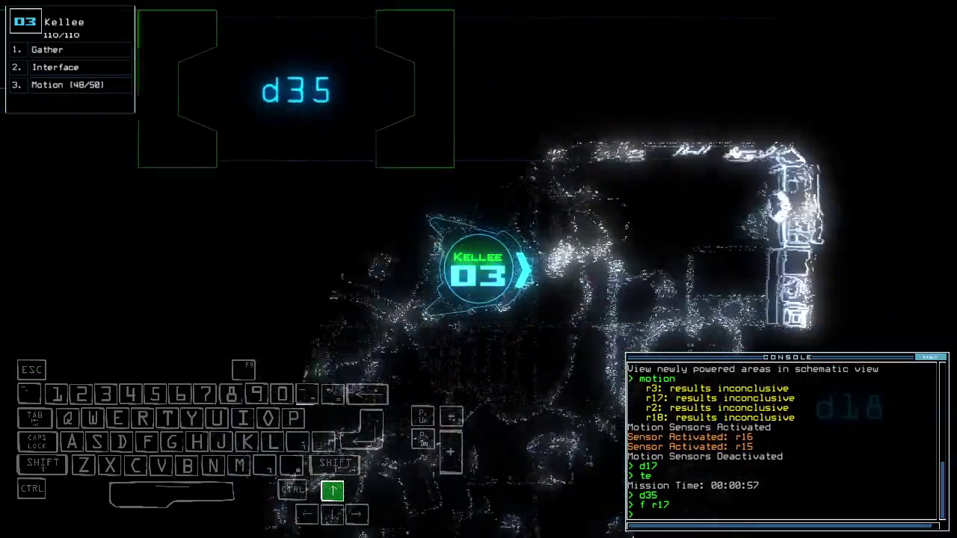
{"action": "key", "text": "Right"}
{"action": "key", "text": "Up"}
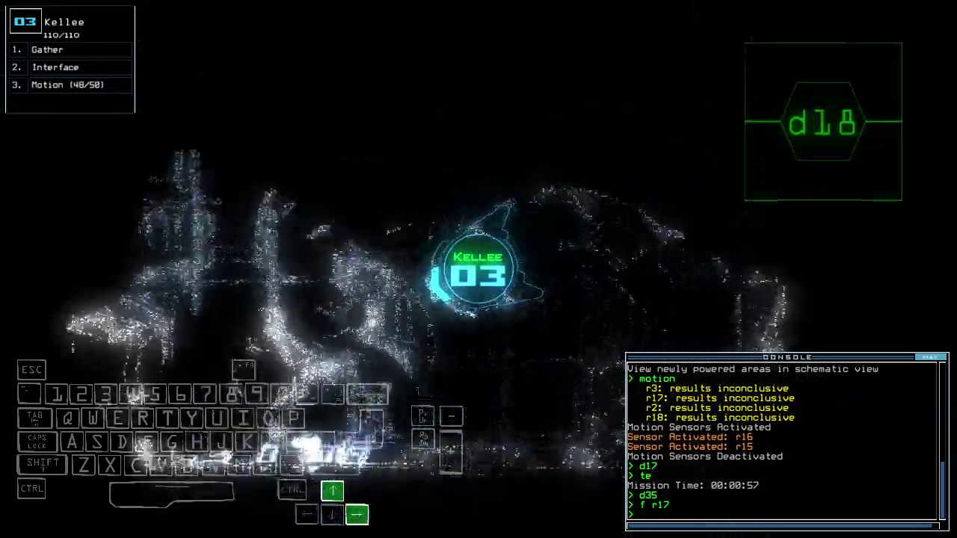
{"action": "type", "text": "ccccc"}
Step: Close the doors behind Kellee with 'cccc' and keep driving forward
{"action": "key", "text": "Return"}
{"action": "key", "text": "Up"}
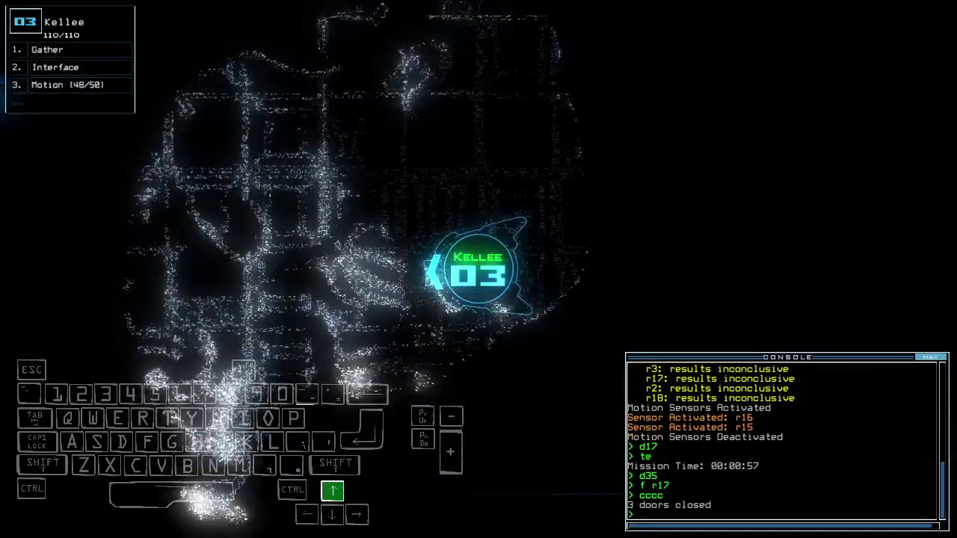
{"action": "key", "text": "Right"}
{"action": "key", "text": "space"}
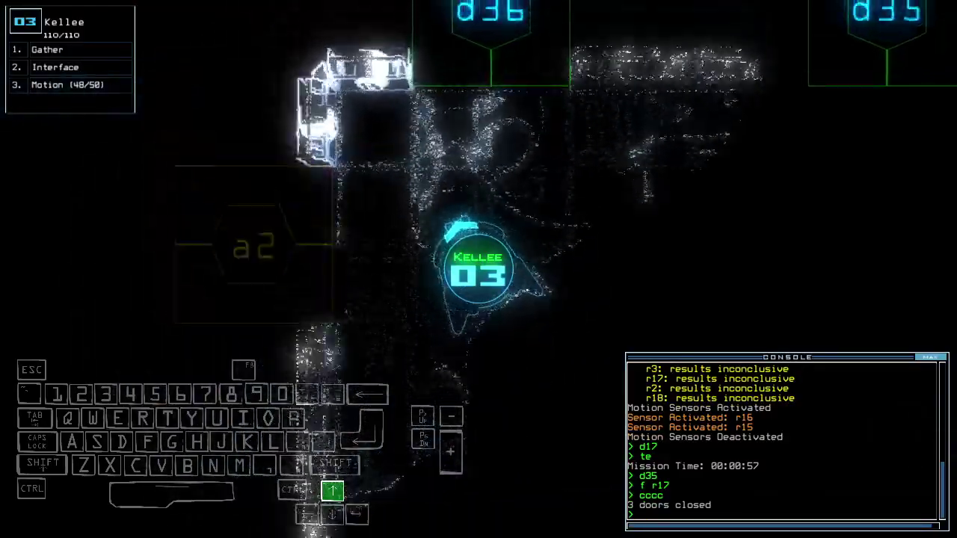
{"action": "key", "text": "space"}
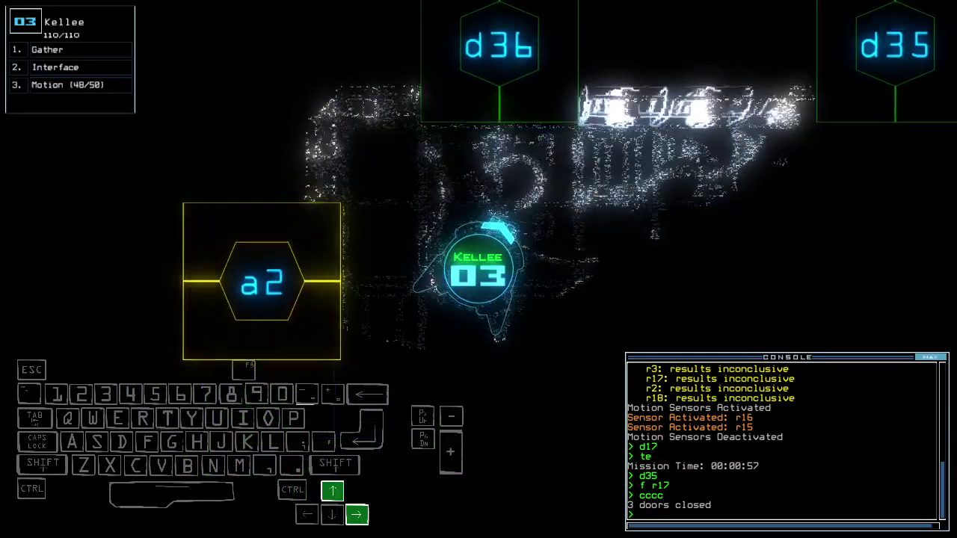
{"action": "key", "text": "Up"}
Step: Run another motion scan, open door d18, and check the mission time
{"action": "key", "text": "space"}
{"action": "type", "text": "motion"}
{"action": "key", "text": "Return"}
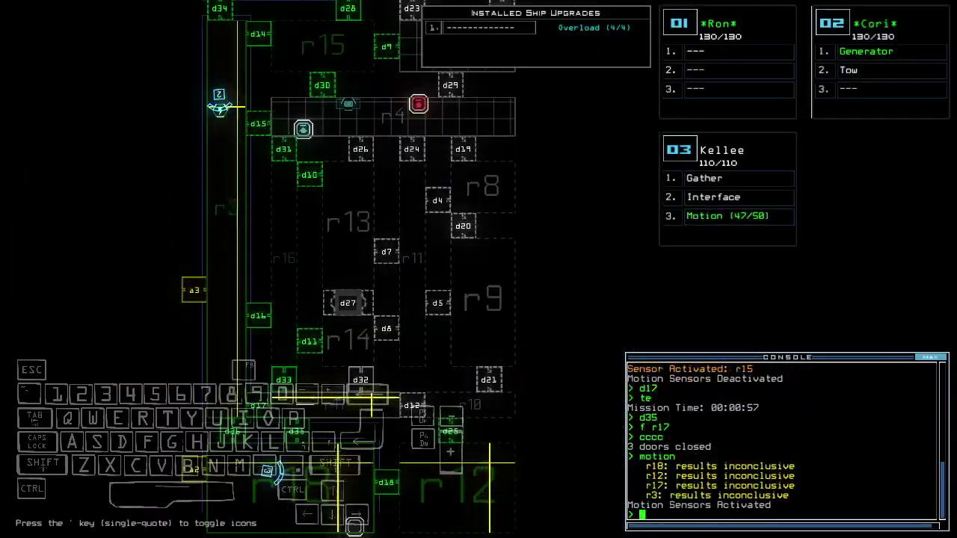
{"action": "key", "text": "space"}
{"action": "type", "text": "d18"}
{"action": "key", "text": "Return"}
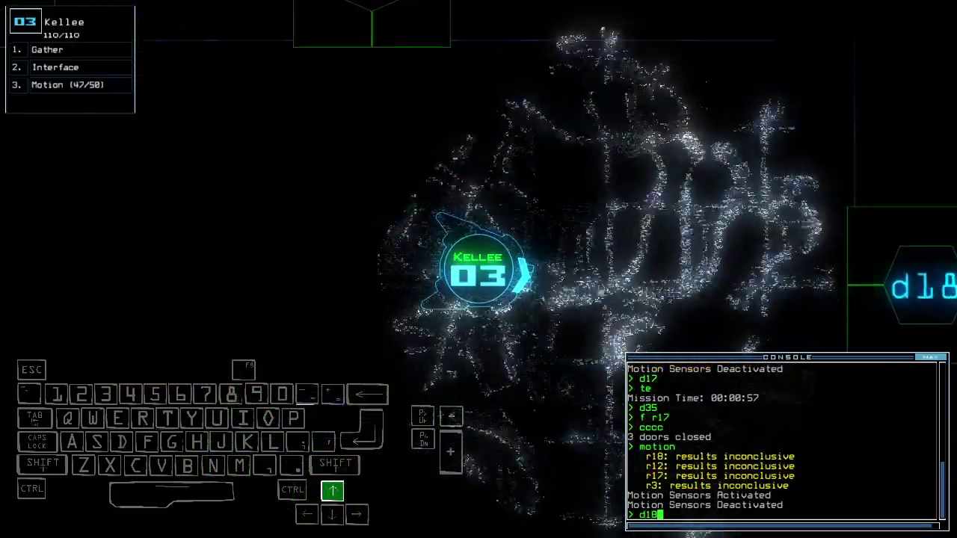
{"action": "type", "text": "te"}
{"action": "key", "text": "Return"}
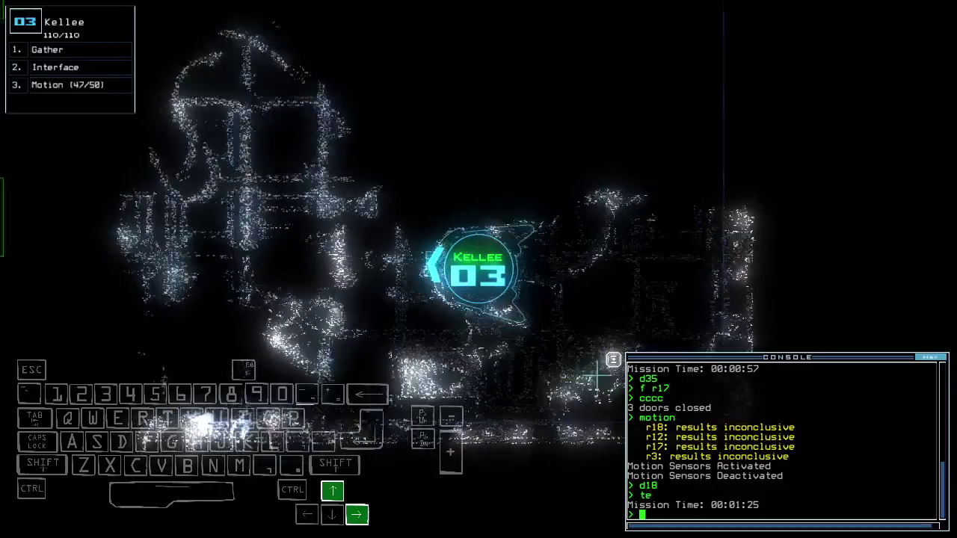
Step: Run a motion scan, open door d25, and gather the scrap inside
{"action": "key", "text": "Return"}
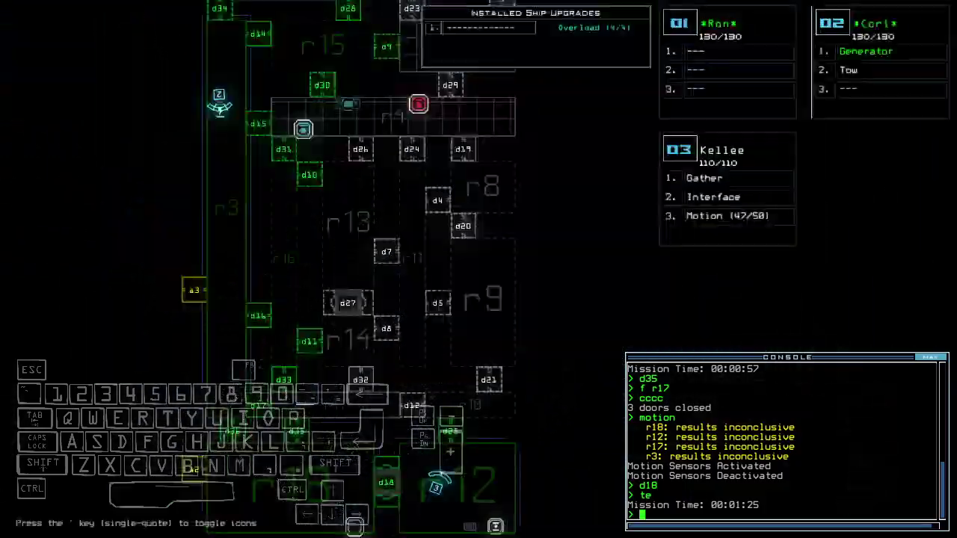
{"action": "key", "text": "Return"}
{"action": "type", "text": "d25"}
{"action": "key", "text": "Return"}
{"action": "key", "text": "Up"}
{"action": "key", "text": "Up"}
{"action": "key", "text": "Up"}
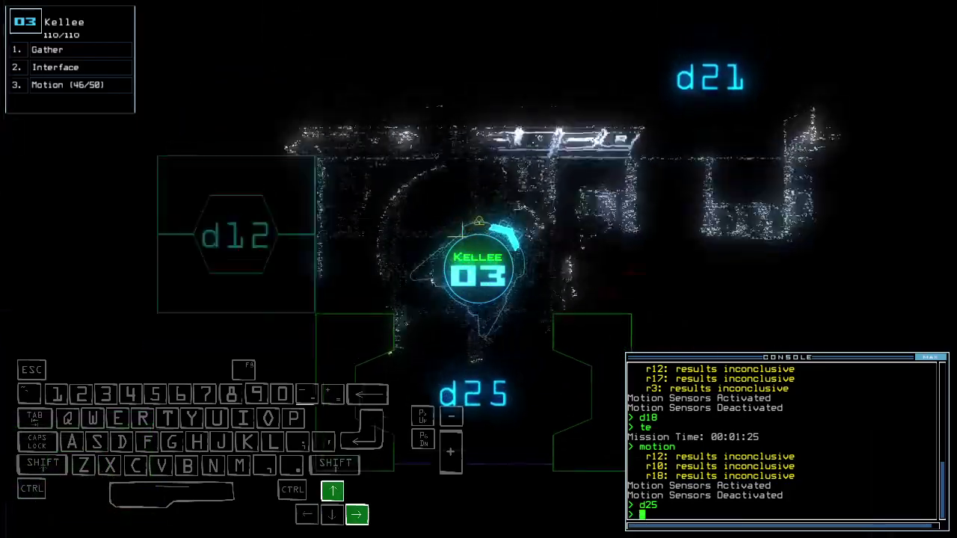
{"action": "type", "text": "g"}
{"action": "key", "text": "Return"}
{"action": "key", "text": "Right"}
Step: Close door d25 behind Kellee, check mission time, and open door d34
{"action": "key", "text": "Down"}
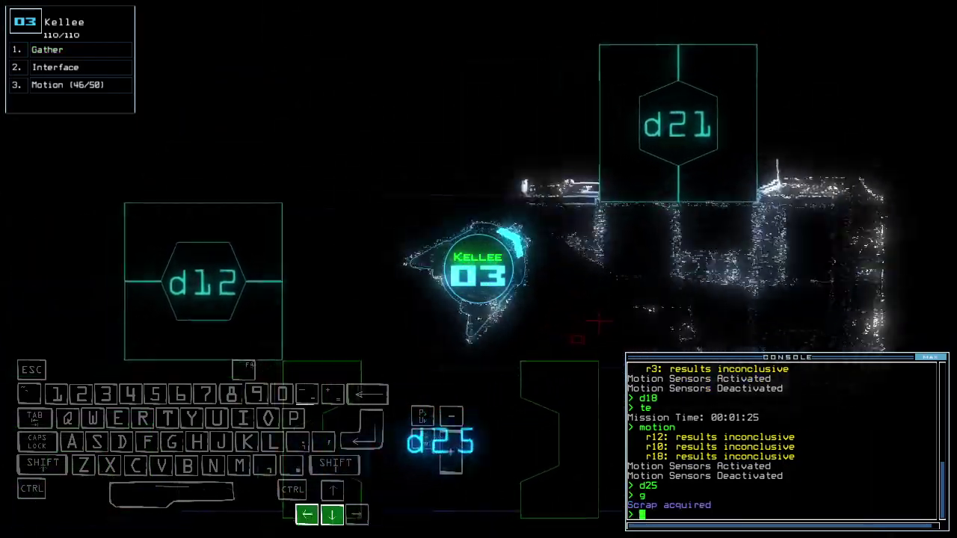
{"action": "type", "text": "d25"}
{"action": "key", "text": "Up"}
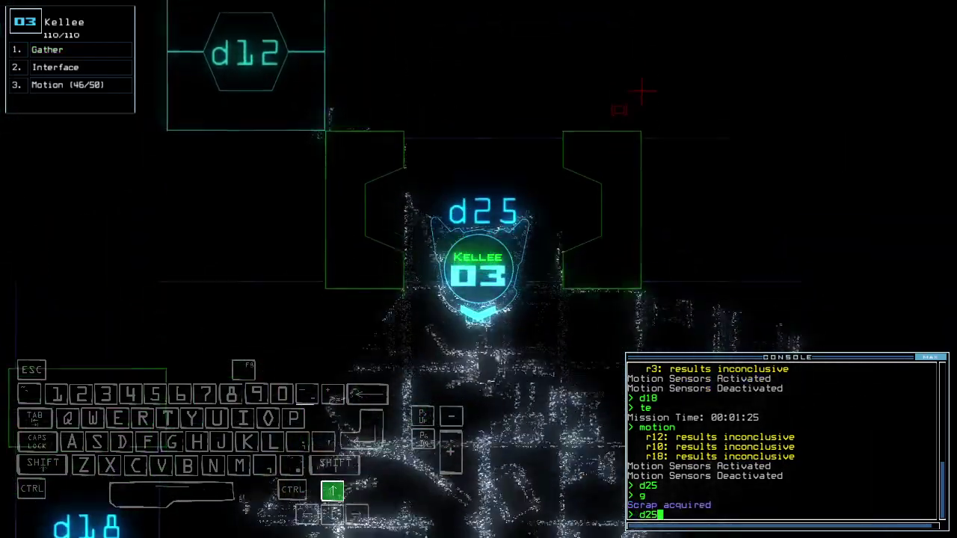
{"action": "type", "text": "te"}
{"action": "key", "text": "Return"}
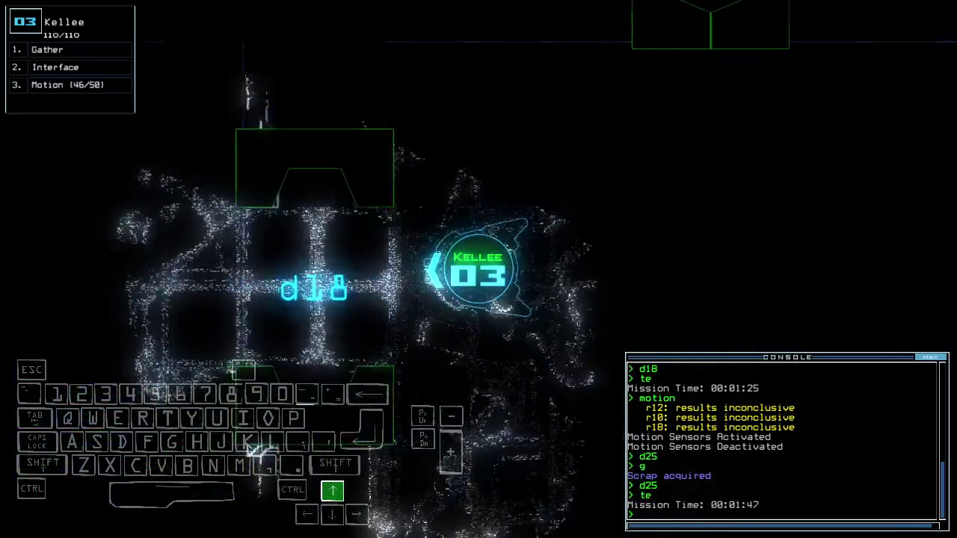
{"action": "type", "text": "d3"}
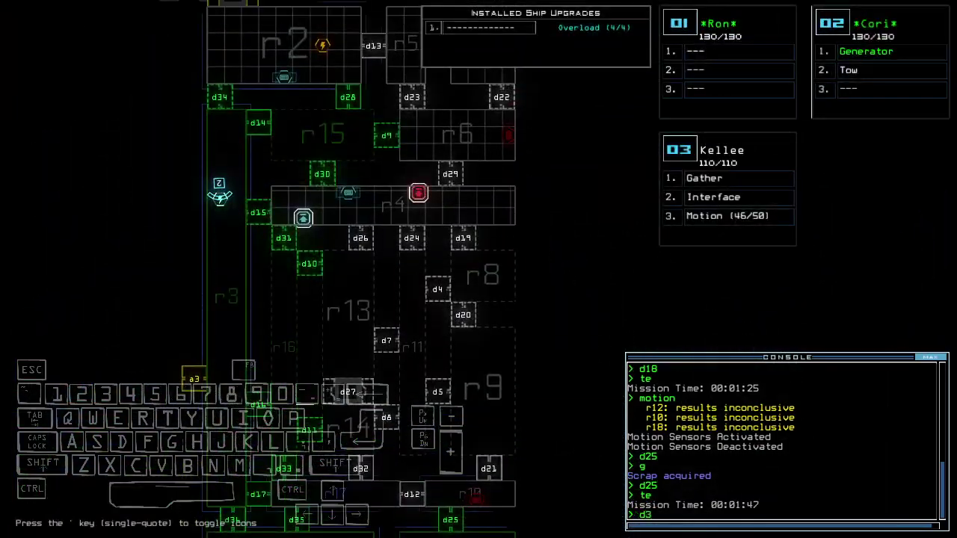
{"action": "type", "text": "4"}
{"action": "key", "text": "Return"}
{"action": "key", "text": "Down"}
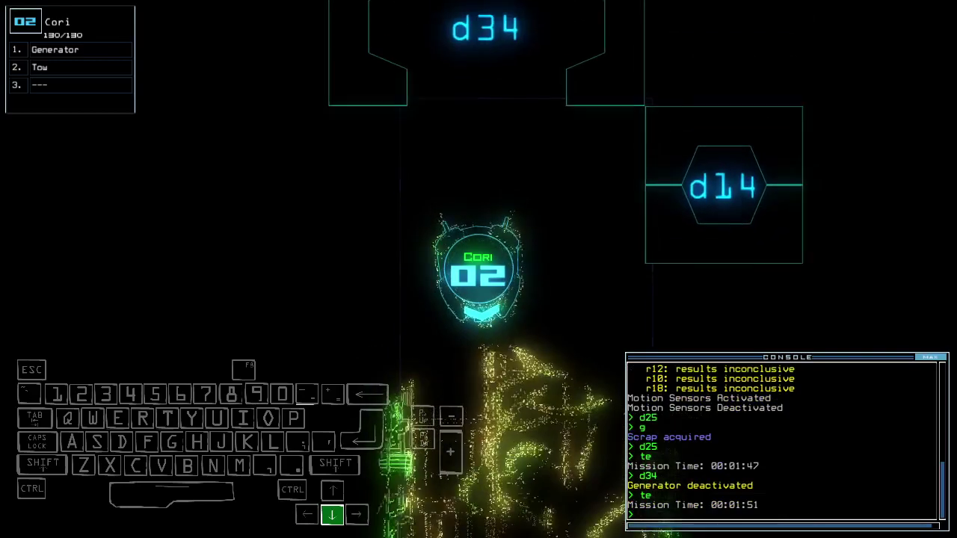
Step: Check mission time with 'te', drive Cori to the generator, and switch it on
{"action": "key", "text": "space"}
{"action": "type", "text": "f r15"}
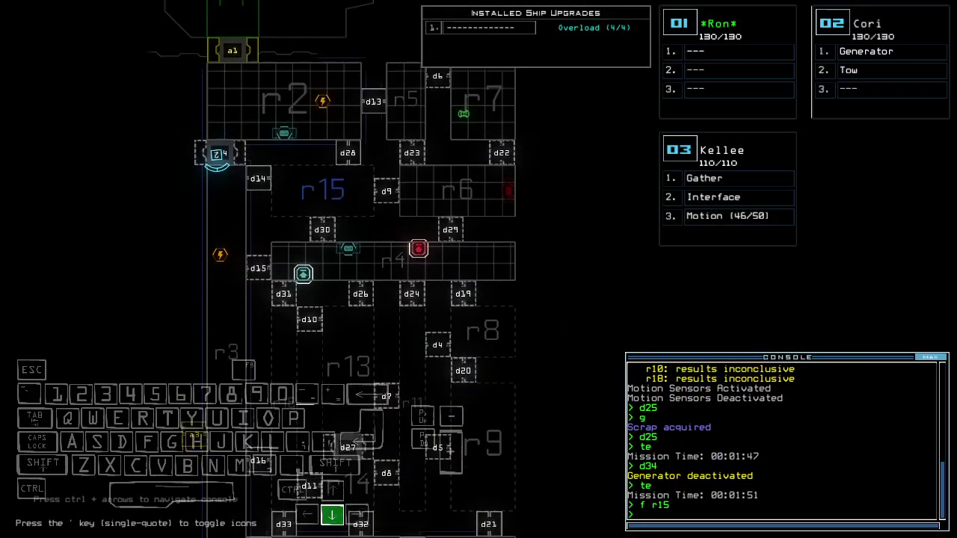
{"action": "type", "text": "f "}
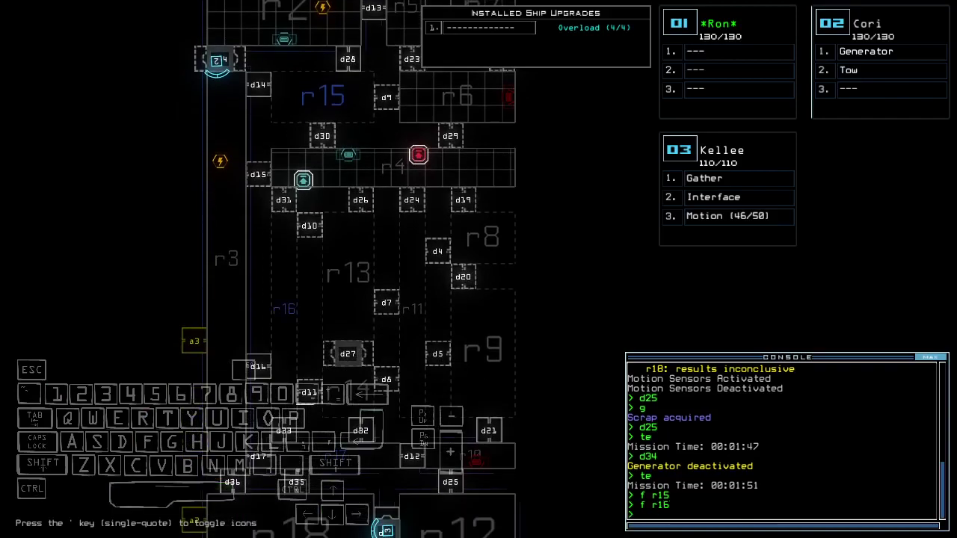
{"action": "type", "text": "te"}
{"action": "key", "text": "Return"}
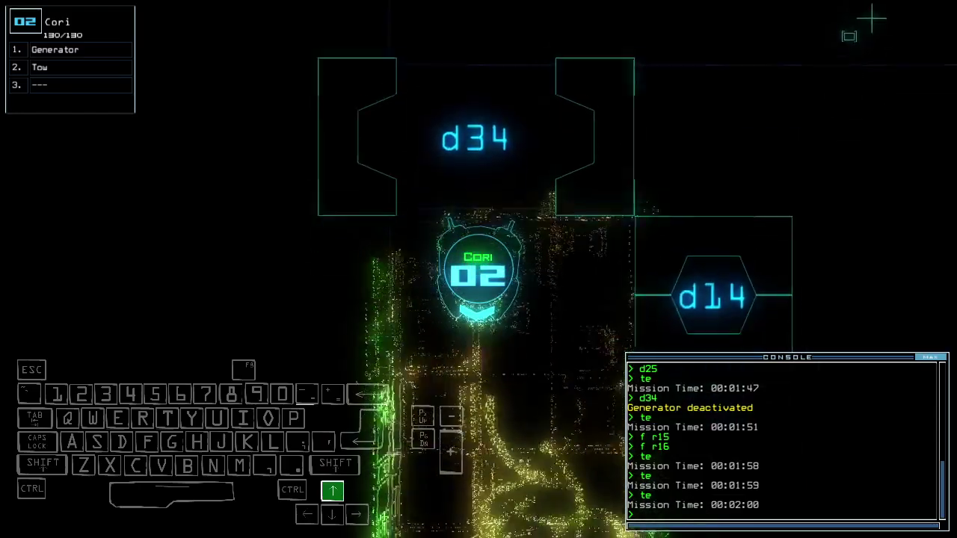
{"action": "type", "text": "ge"}
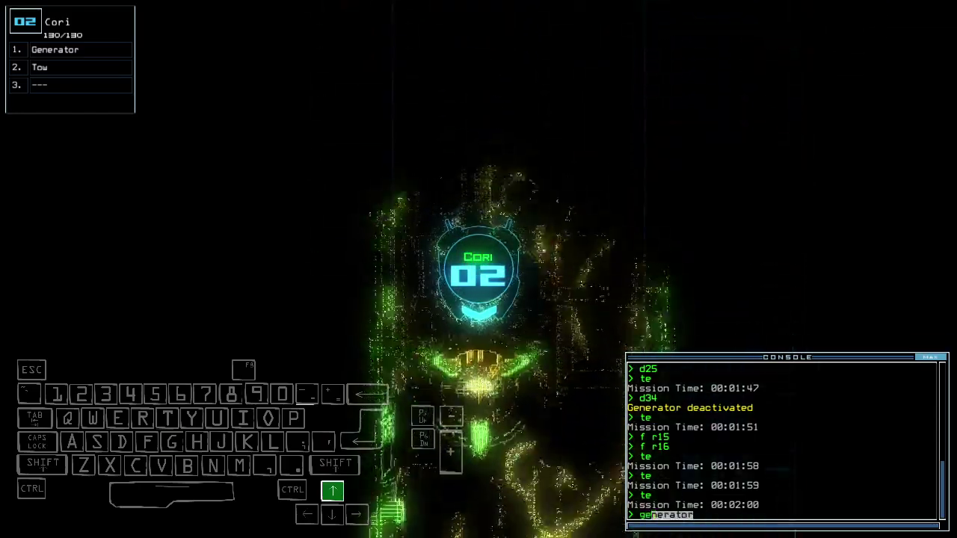
{"action": "key", "text": "Return"}
{"action": "type", "text": "3cccc"}
Step: Open door d36 and close it behind Kellee, then open door d16 and move through
{"action": "key", "text": "Return"}
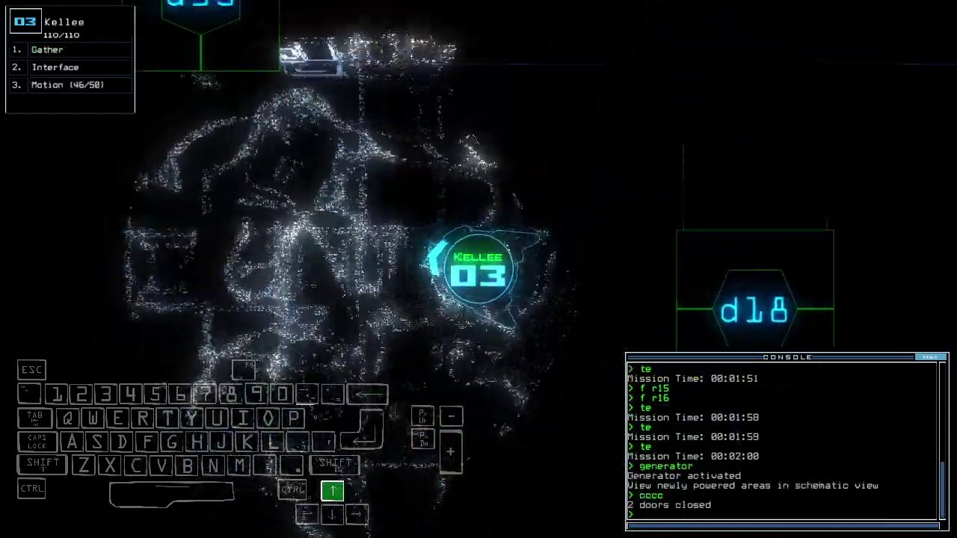
{"action": "type", "text": "d36"}
{"action": "key", "text": "Return"}
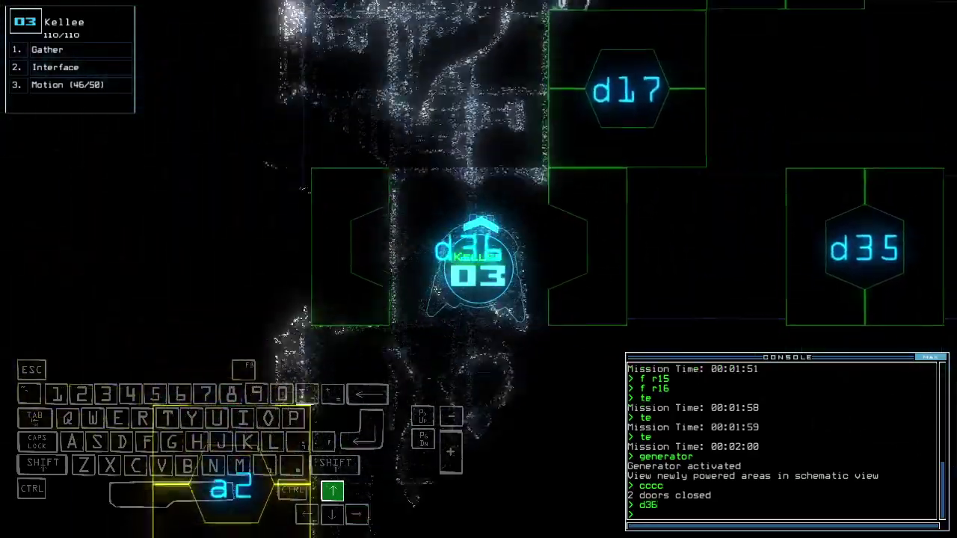
{"action": "type", "text": "cc"}
{"action": "key", "text": "Return"}
{"action": "type", "text": "d166"}
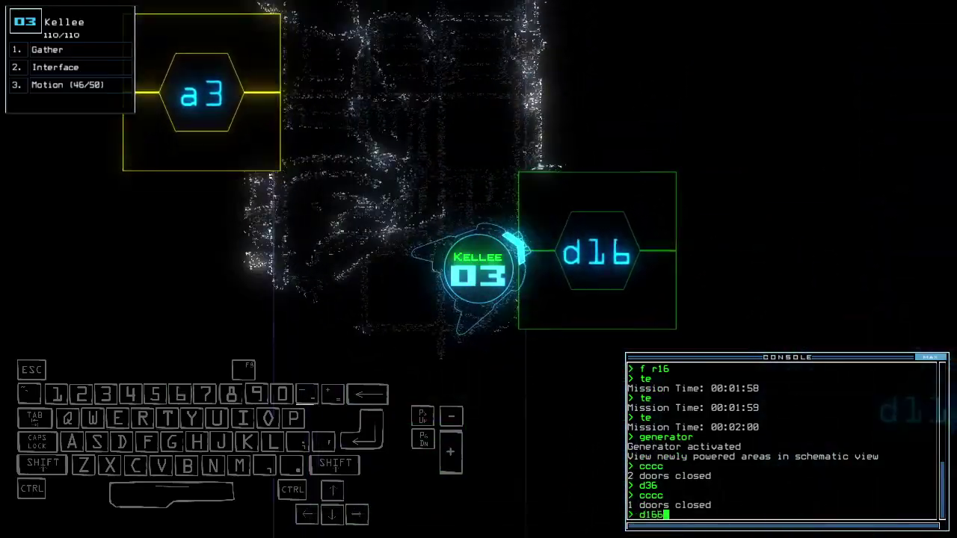
{"action": "key", "text": "BackSpace"}
{"action": "key", "text": "Tab"}
{"action": "key", "text": "Tab"}
{"action": "key", "text": "Return"}
{"action": "key", "text": "Down"}
{"action": "key", "text": "Right"}
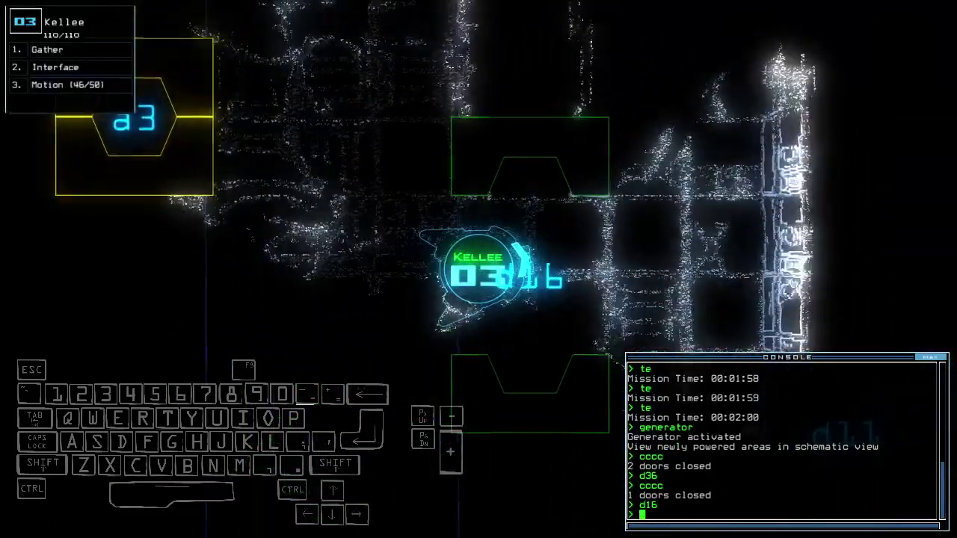
{"action": "key", "text": "Up"}
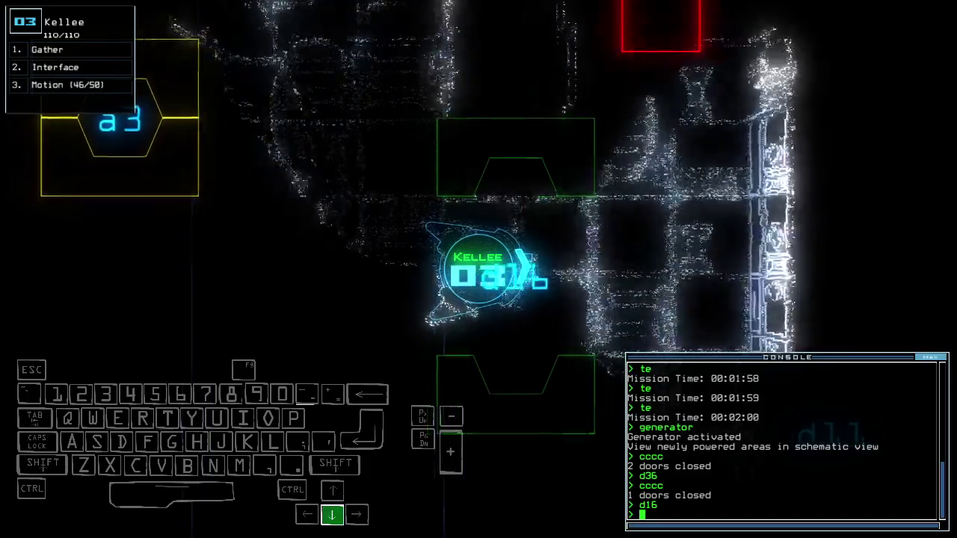
{"action": "type", "text": "cccc"}
Step: Close door d16 behind Kellee and run a motion scan from the schematic
{"action": "key", "text": "Return"}
{"action": "key", "text": "space"}
{"action": "key", "text": "space"}
{"action": "key", "text": "Up"}
{"action": "key", "text": "Left"}
{"action": "key", "text": "space"}
{"action": "type", "text": "motion"}
{"action": "key", "text": "Return"}
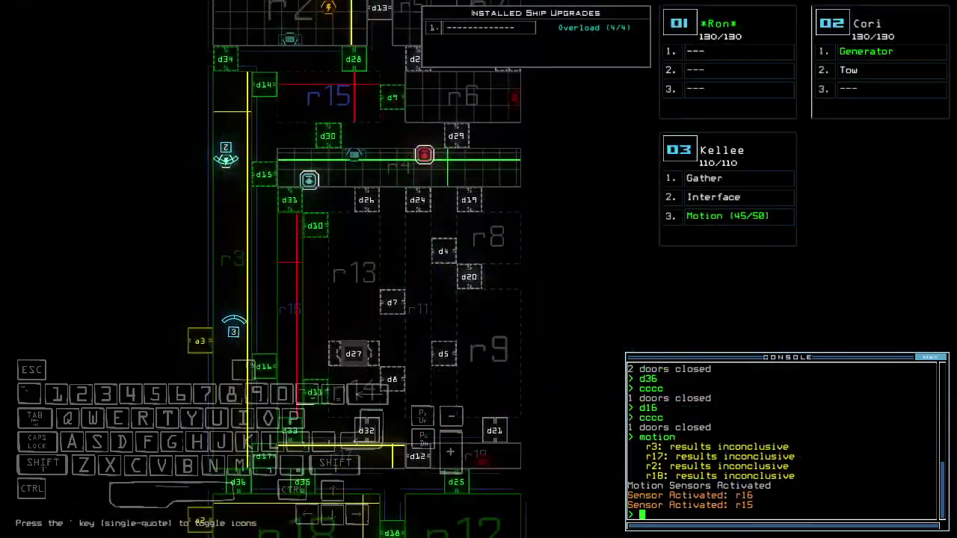
{"action": "key", "text": "space"}
Step: Drive Kellee to door d15 and list room r4's items
{"action": "key", "text": "Up"}
{"action": "key", "text": "Right"}
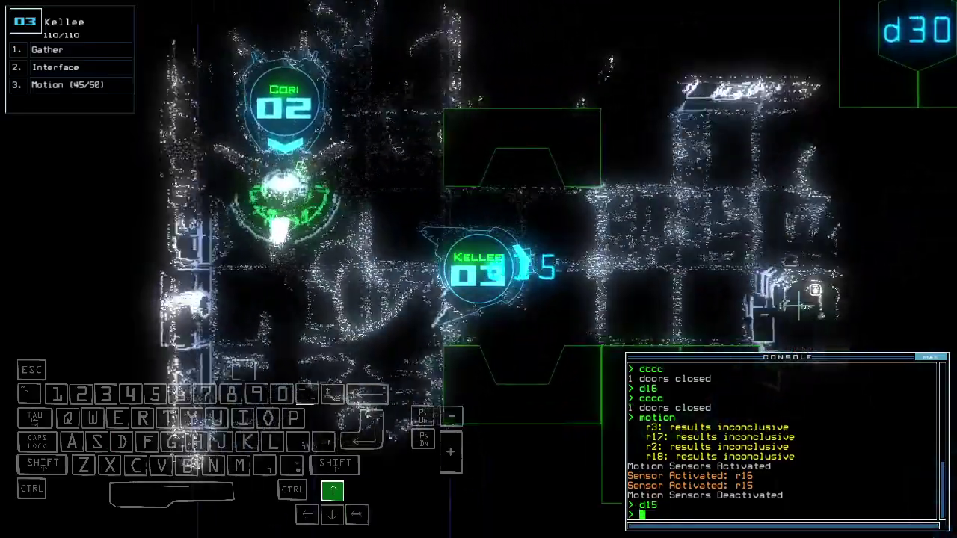
{"action": "type", "text": "i"}
{"action": "key", "text": "Return"}
Step: Open door d30 and close the nearby doors with 'cccc'
{"action": "key", "text": "space"}
{"action": "key", "text": "space"}
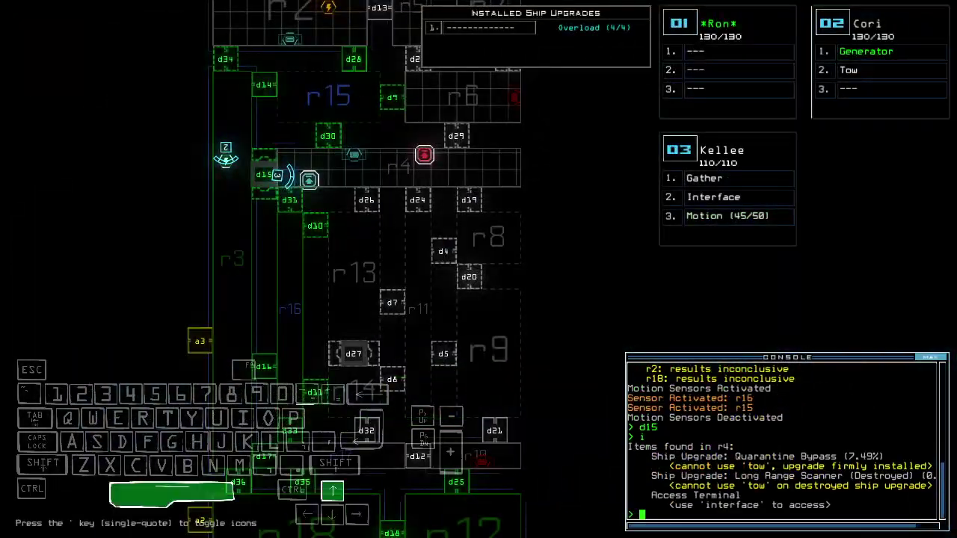
{"action": "key", "text": "Up"}
{"action": "type", "text": "d30"}
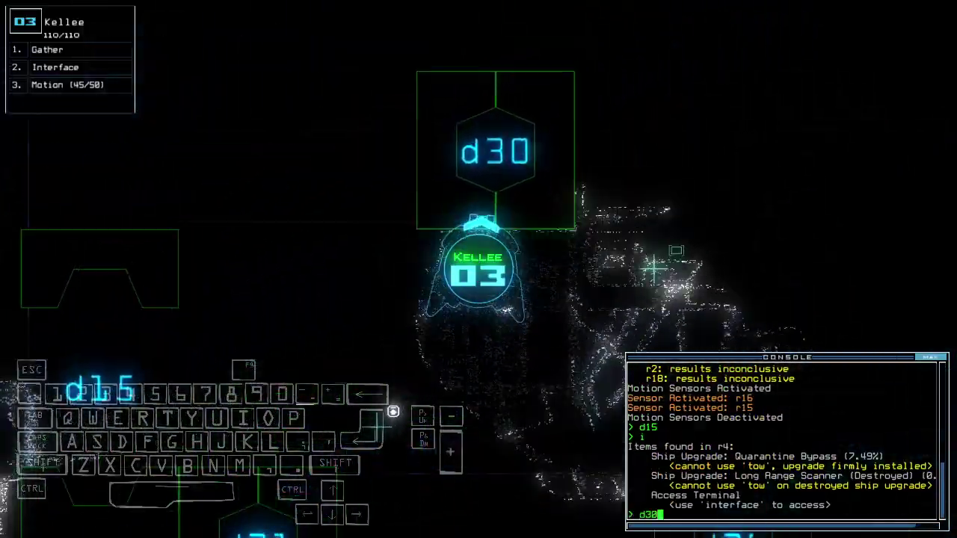
{"action": "key", "text": "Return"}
{"action": "type", "text": "cccc"}
{"action": "key", "text": "Return"}
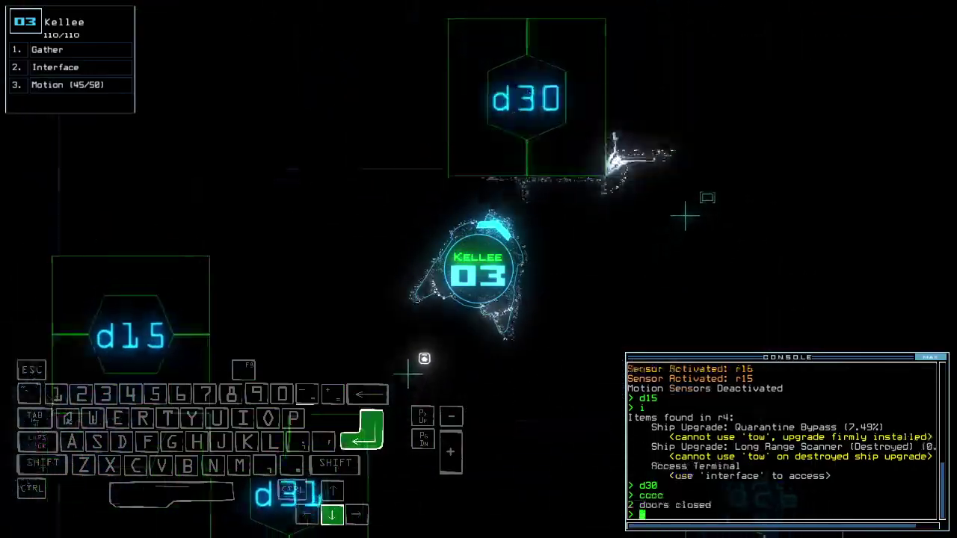
{"action": "key", "text": "space"}
{"action": "key", "text": "space"}
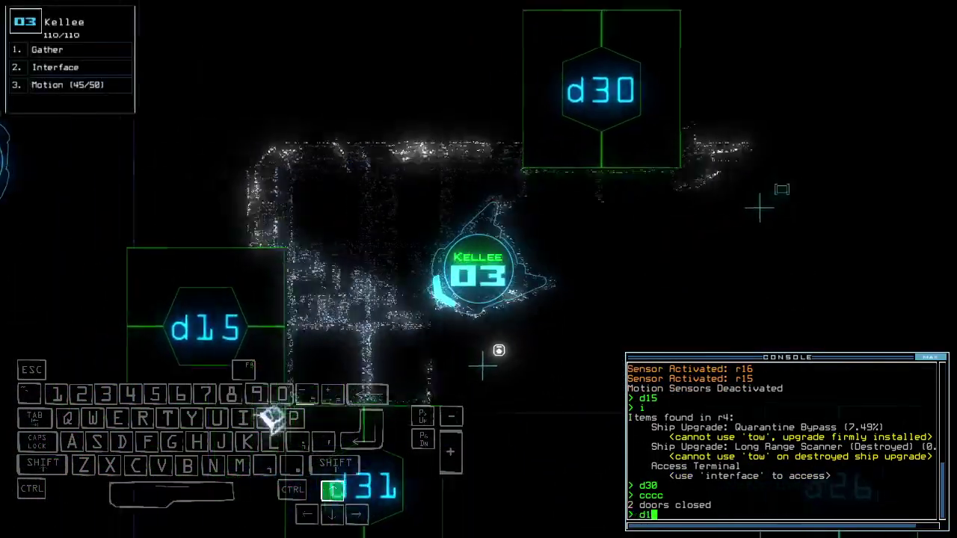
{"action": "type", "text": "d15"}
Step: Open door d15, close doors, and swap Kellee's motion sensor for Cori's tow module
{"action": "key", "text": "Return"}
{"action": "type", "text": "swa"}
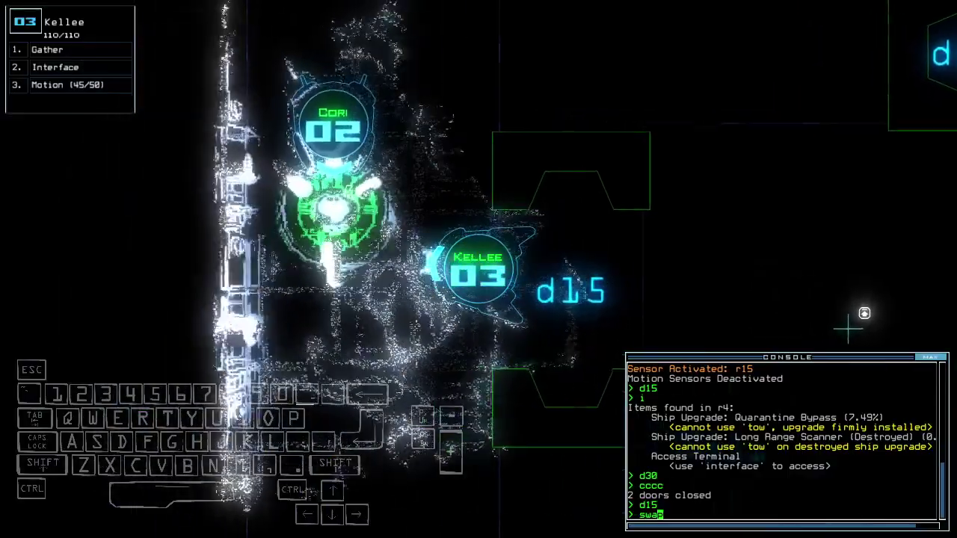
{"action": "type", "text": "mo to"}
{"action": "key", "text": "Return"}
{"action": "type", "text": "cccc"}
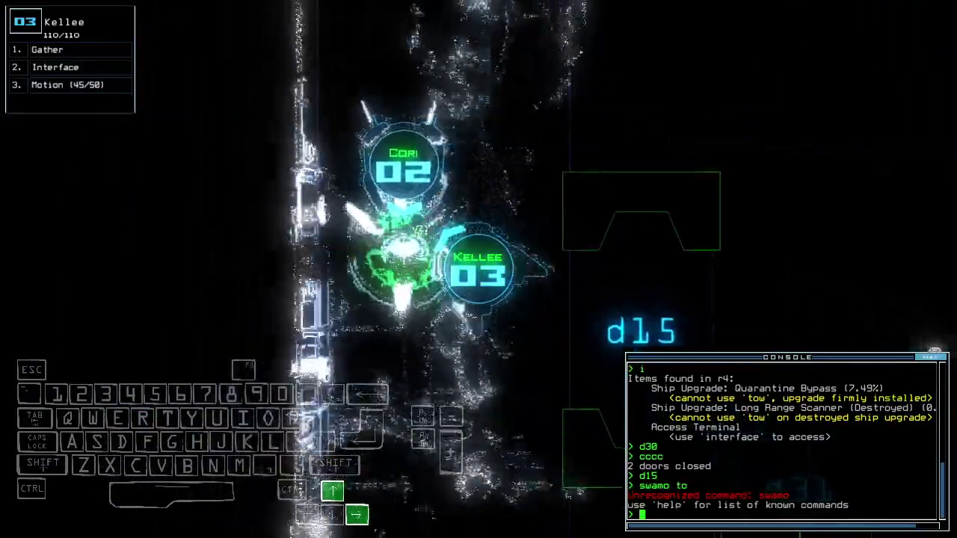
{"action": "key", "text": "Return"}
{"action": "type", "text": "swap mo t"}
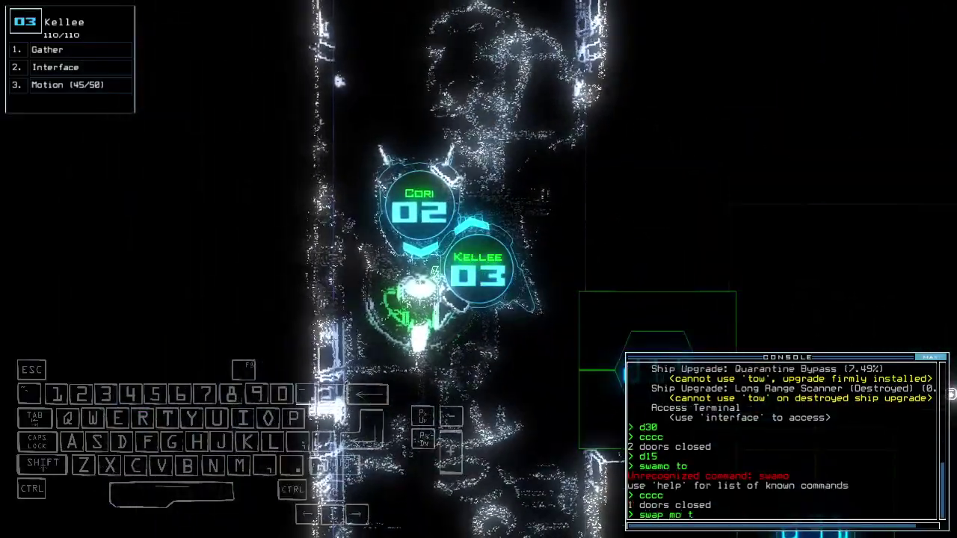
{"action": "type", "text": "o"}
{"action": "key", "text": "Return"}
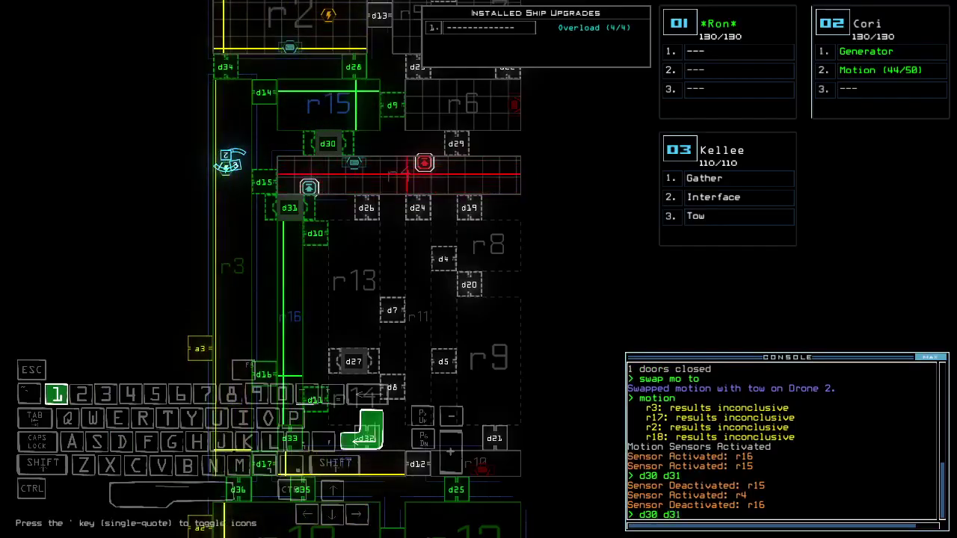
Step: Switch to Kellee, check the mission time, and open door d16 while steering toward it
{"action": "key", "text": "3"}
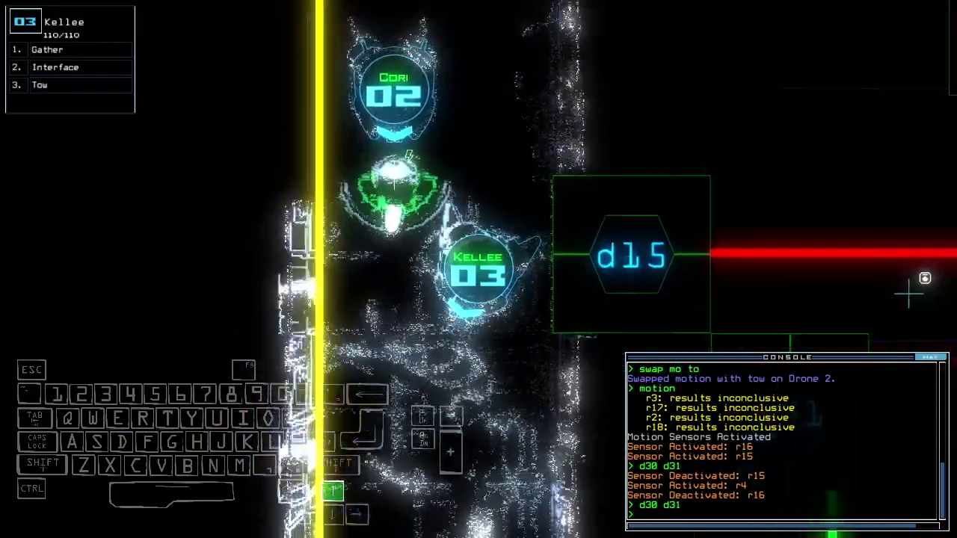
{"action": "type", "text": "te"}
{"action": "key", "text": "Return"}
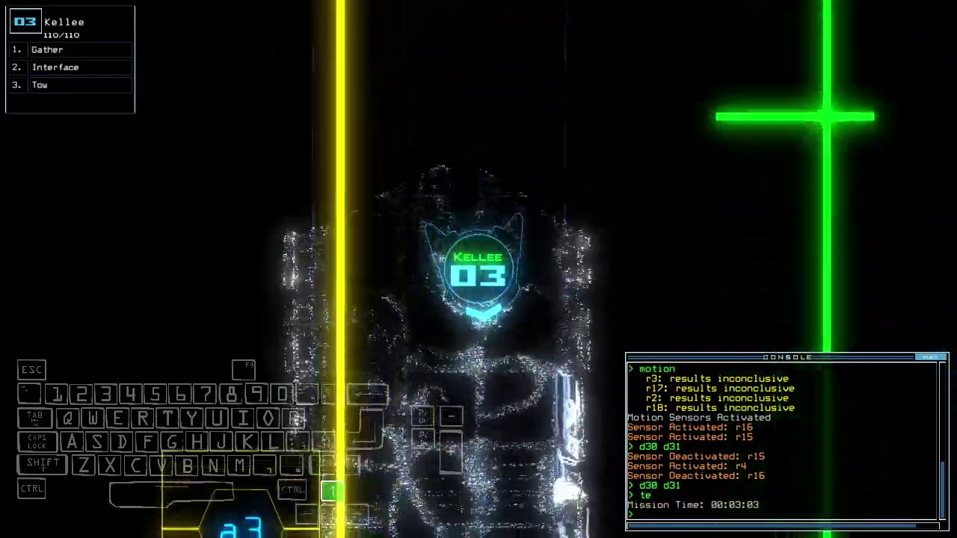
{"action": "type", "text": "d16"}
{"action": "key", "text": "Return"}
{"action": "key", "text": "Up"}
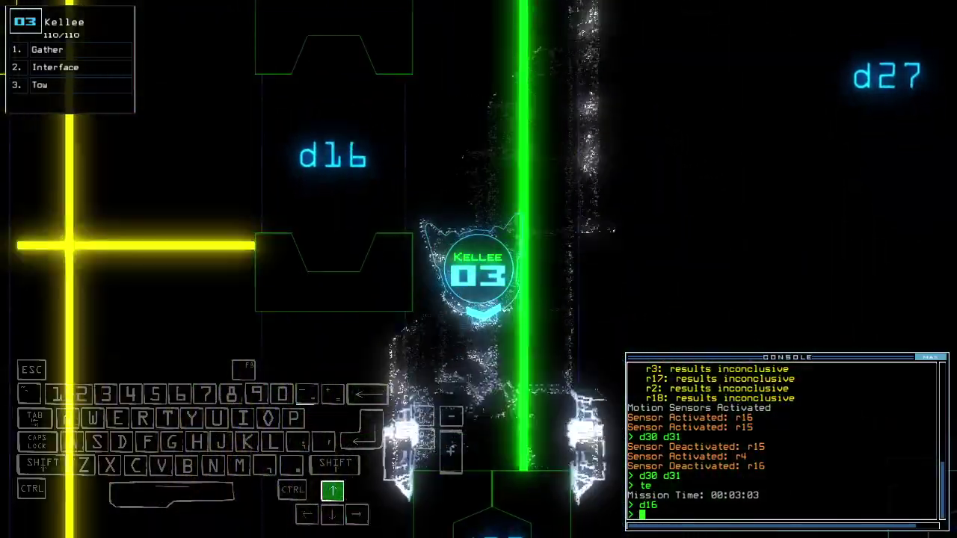
{"action": "key", "text": "Left"}
{"action": "type", "text": "d11"}
Step: Toggle door d11 twice while driving Kellee along the corridor
{"action": "key", "text": "Return"}
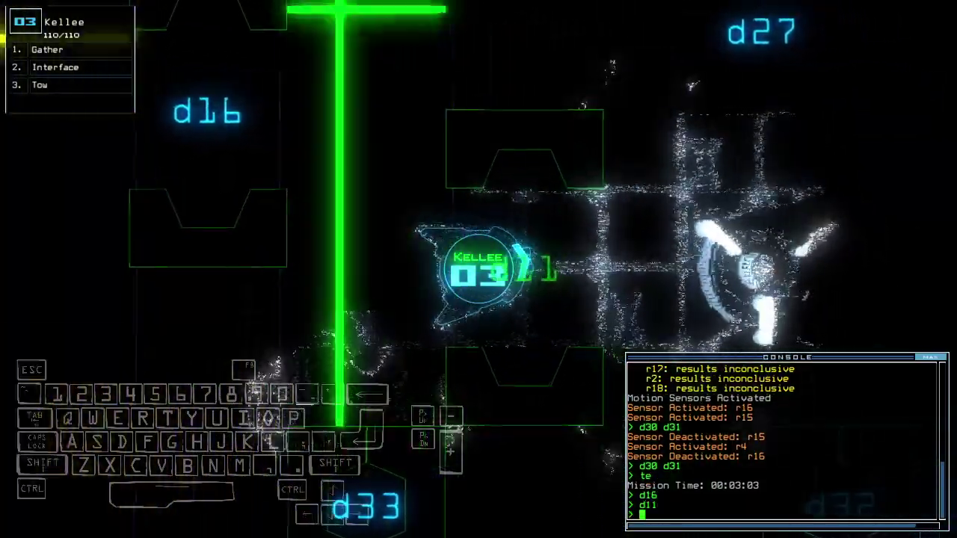
{"action": "key", "text": "Down"}
{"action": "type", "text": "d11"}
{"action": "key", "text": "Return"}
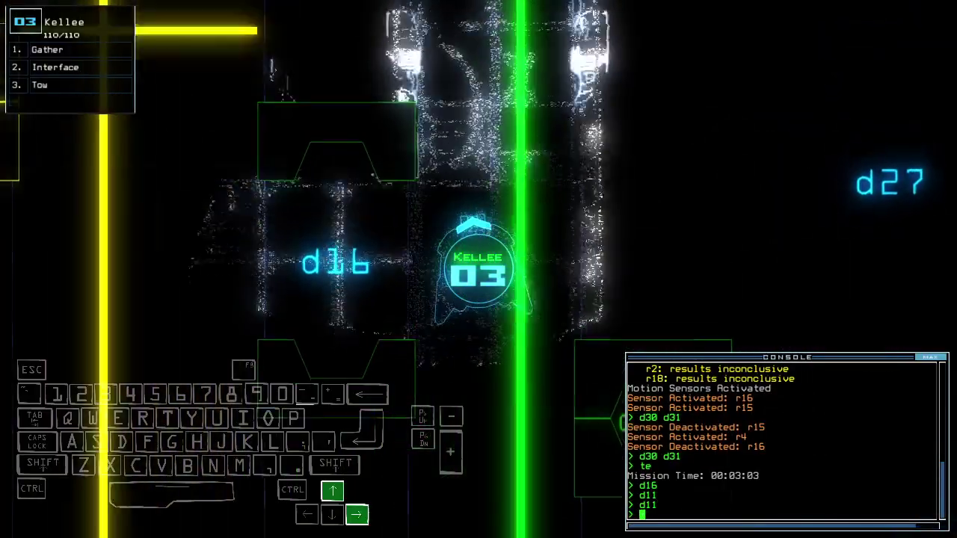
{"action": "key", "text": "Up"}
{"action": "key", "text": "Up"}
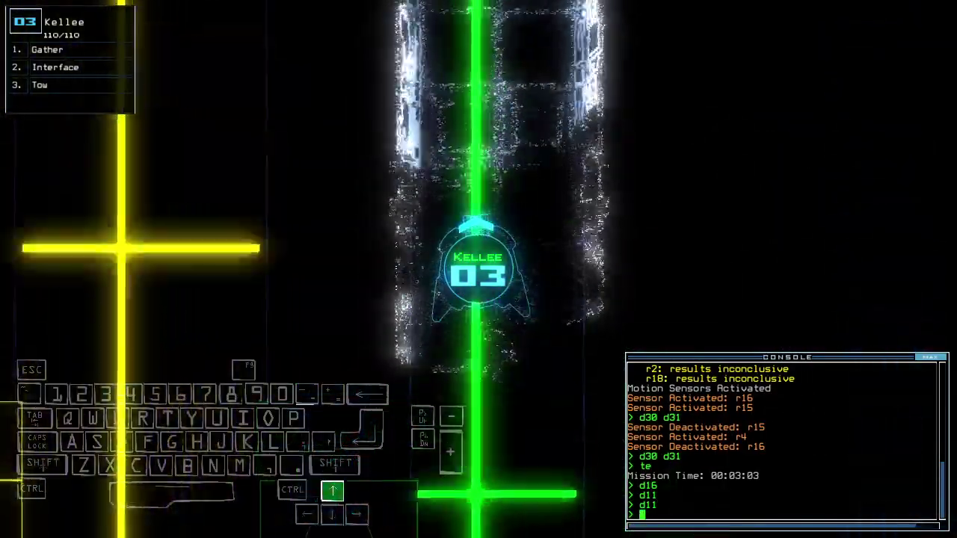
{"action": "key", "text": "Up"}
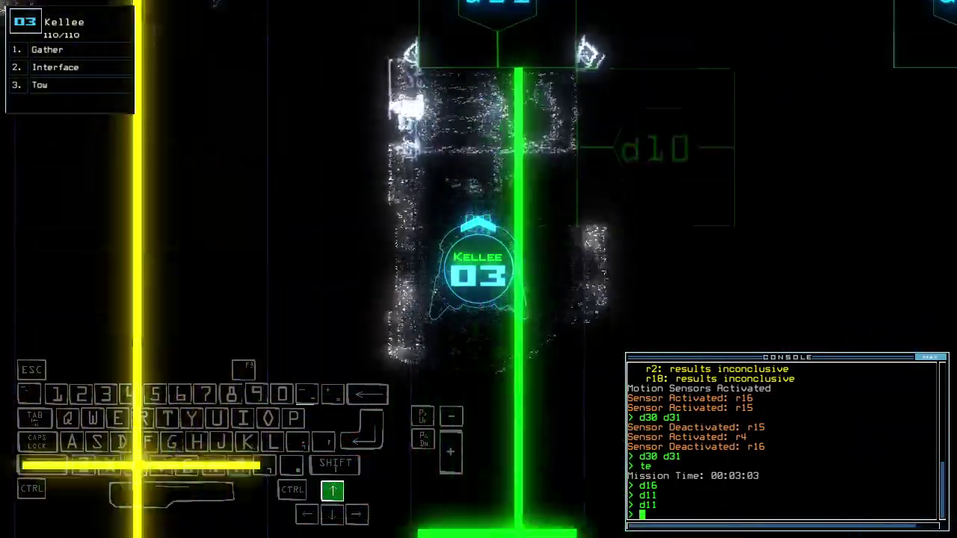
Step: Check the schematic, open door d10, and drive Kellee left through the ship
{"action": "key", "text": "space"}
{"action": "key", "text": "space"}
{"action": "type", "text": "d10"}
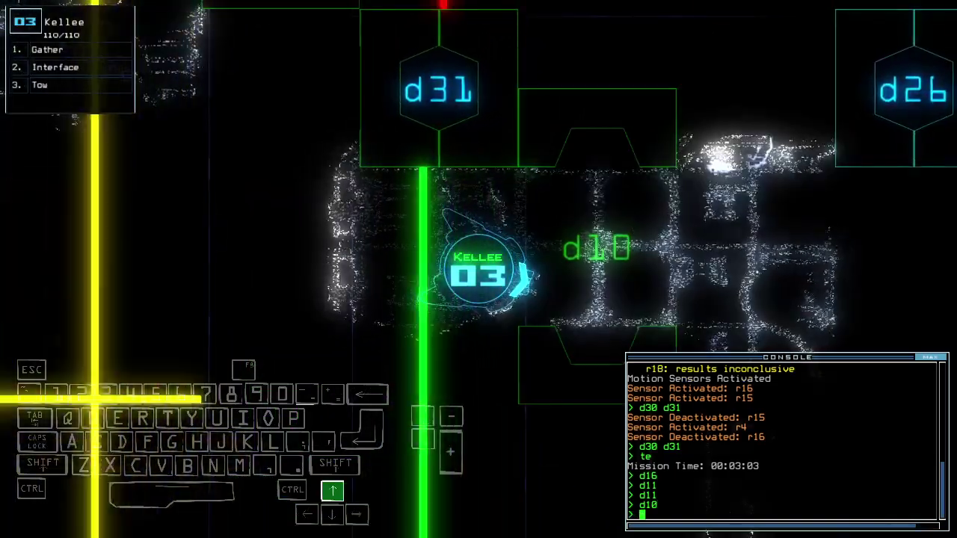
{"action": "key", "text": "Return"}
{"action": "key", "text": "Up"}
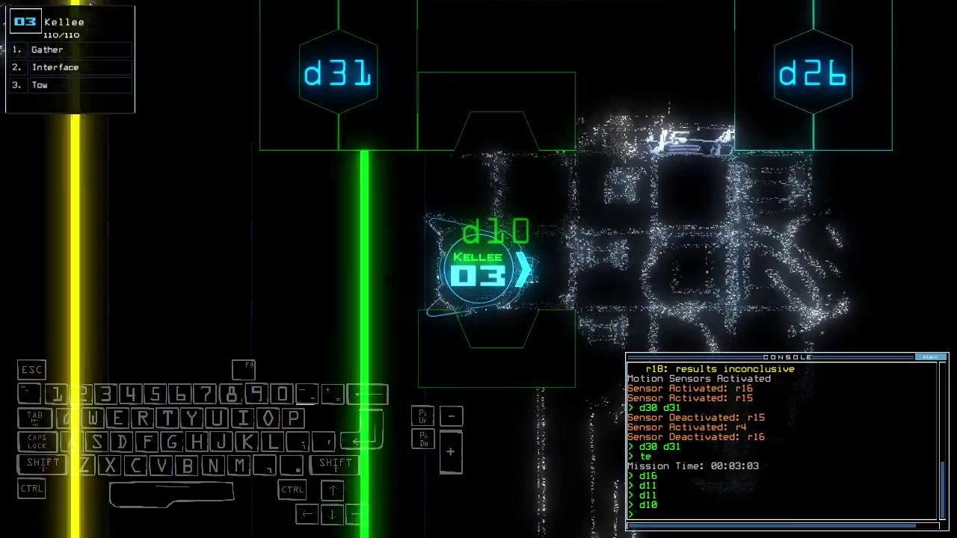
{"action": "key", "text": "Left"}
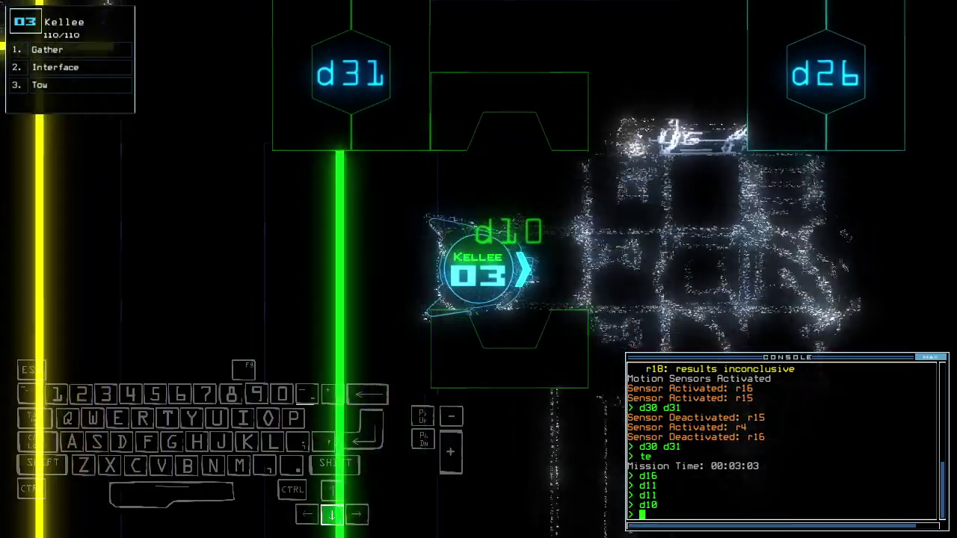
{"action": "key", "text": "Right"}
{"action": "key", "text": "Up"}
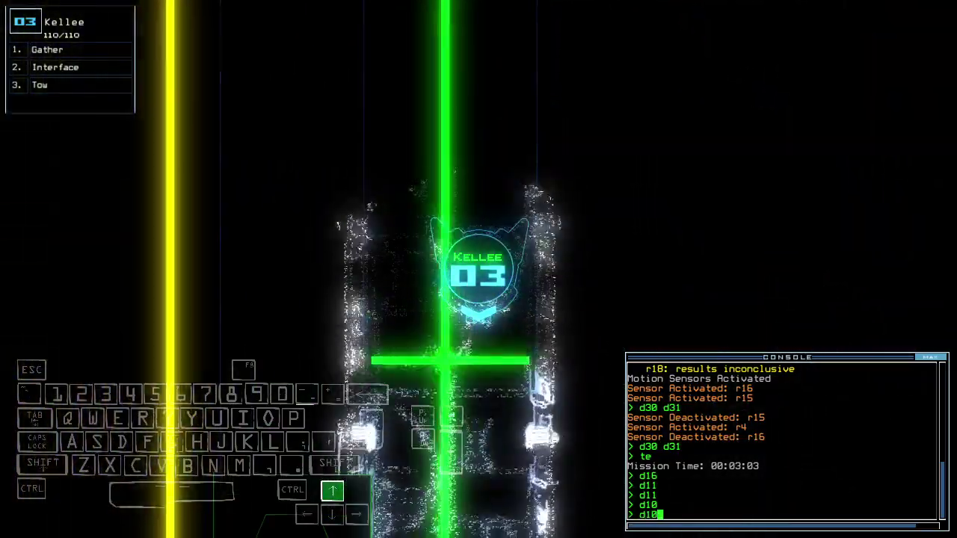
Step: Check the mission time and drive Kellee north up the western corridor beside r15
{"action": "key", "text": "Return"}
{"action": "type", "text": "te"}
{"action": "key", "text": "Return"}
{"action": "key", "text": "Up"}
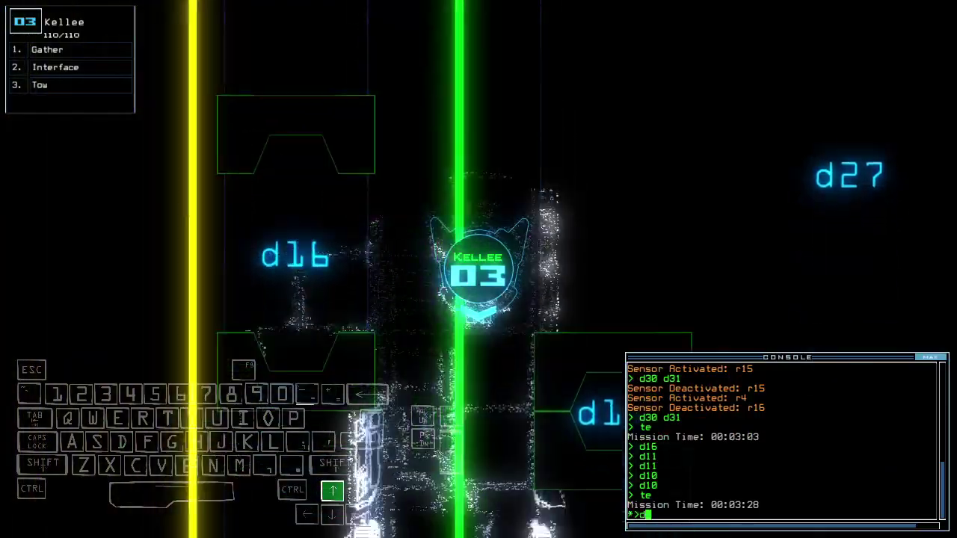
{"action": "type", "text": "11"}
{"action": "key", "text": "Return"}
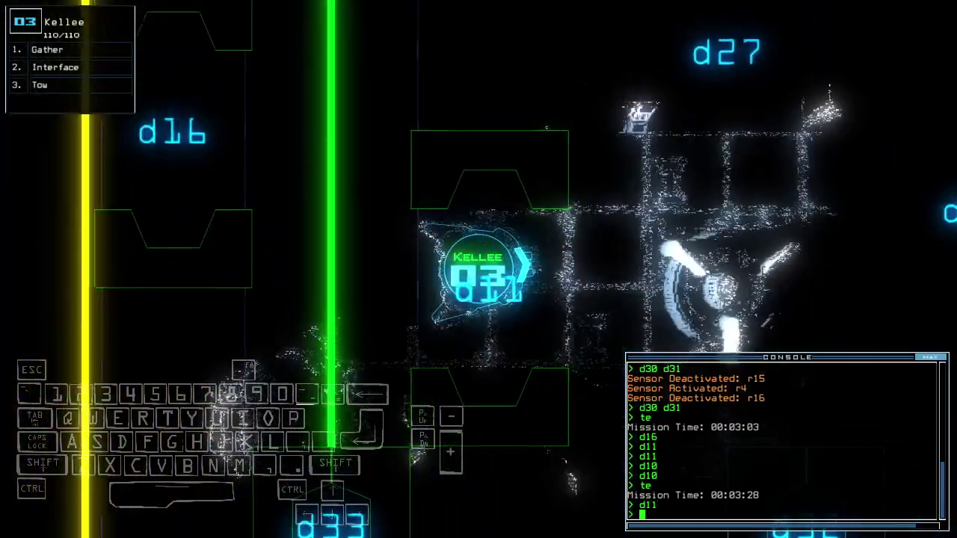
{"action": "key", "text": "Up"}
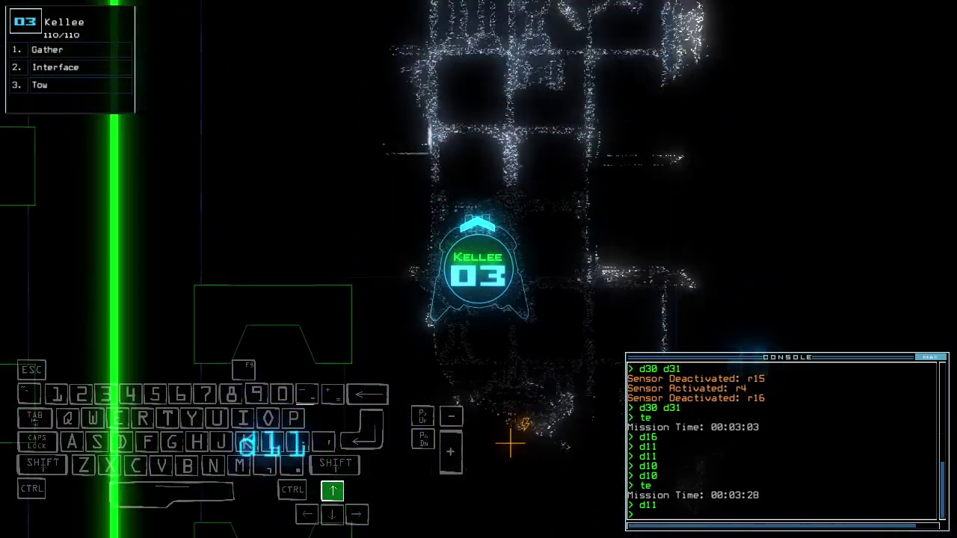
{"action": "key", "text": "Up"}
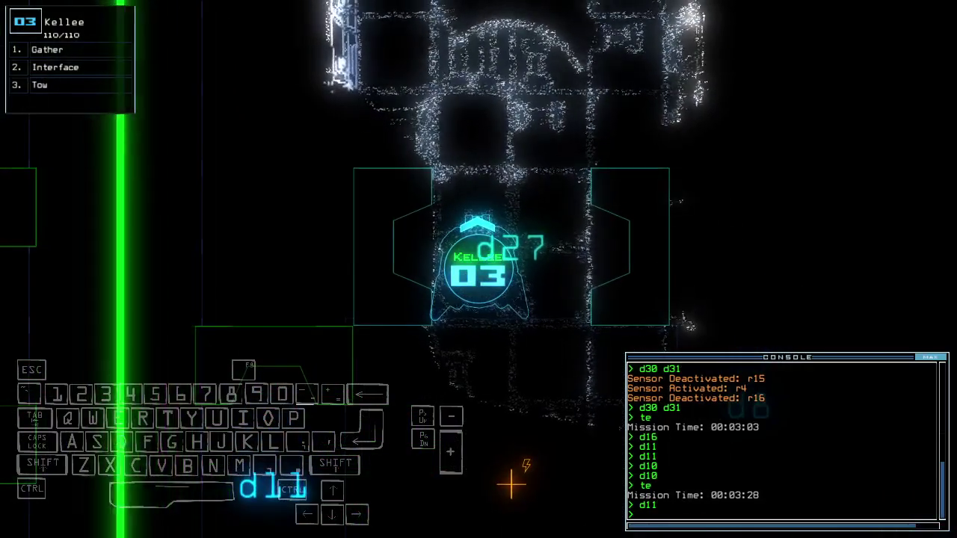
Step: Steer Kellee through d11 toward airlock a3, checking the map and mission time (00:03:46)
{"action": "key", "text": "space"}
{"action": "key", "text": "space"}
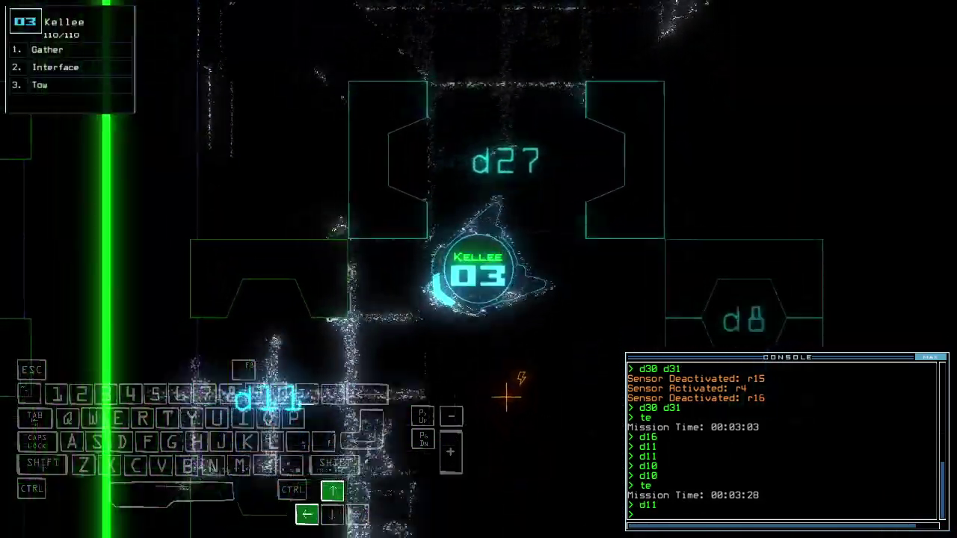
{"action": "type", "text": "te"}
{"action": "key", "text": "Return"}
{"action": "key", "text": "Up"}
{"action": "key", "text": "Right"}
{"action": "key", "text": "Up"}
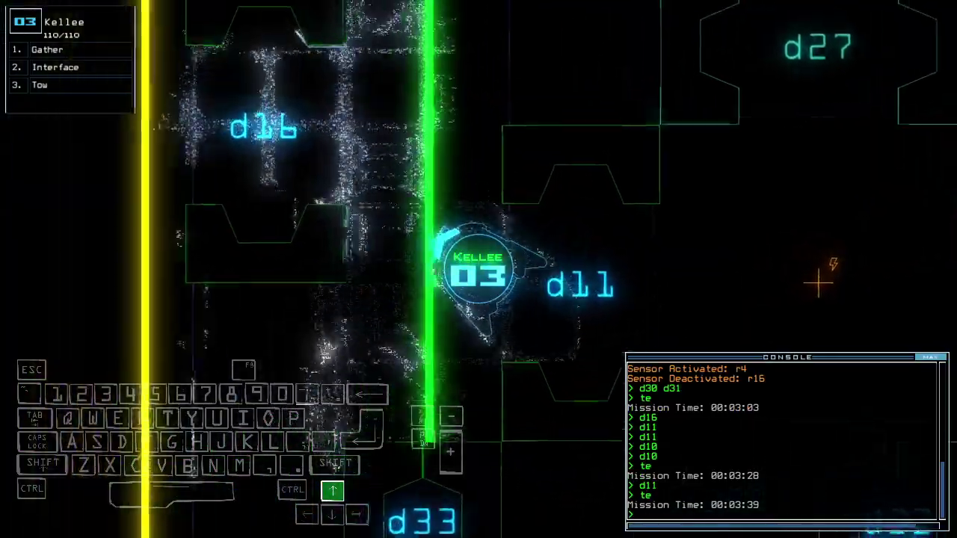
{"action": "key", "text": "Left"}
{"action": "key", "text": "space"}
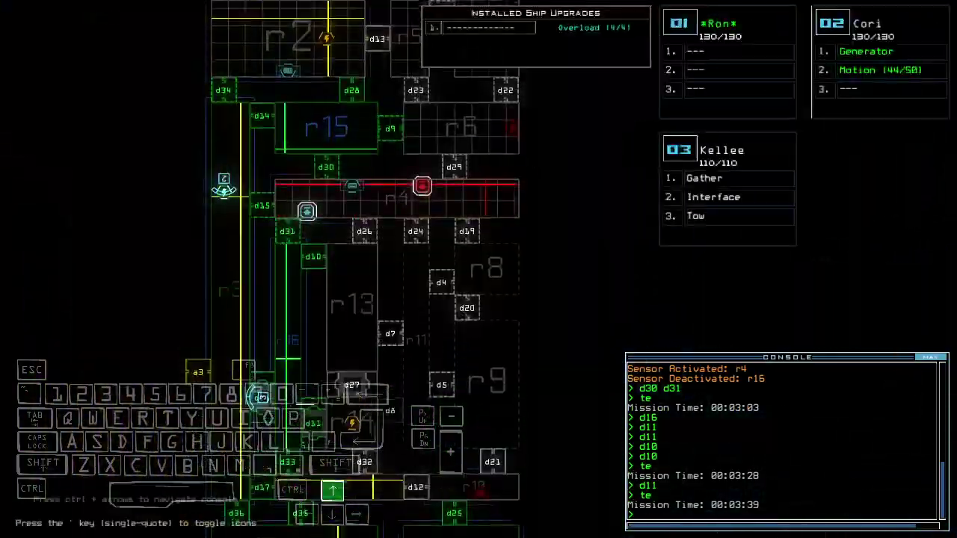
{"action": "key", "text": "space"}
{"action": "key", "text": "Up"}
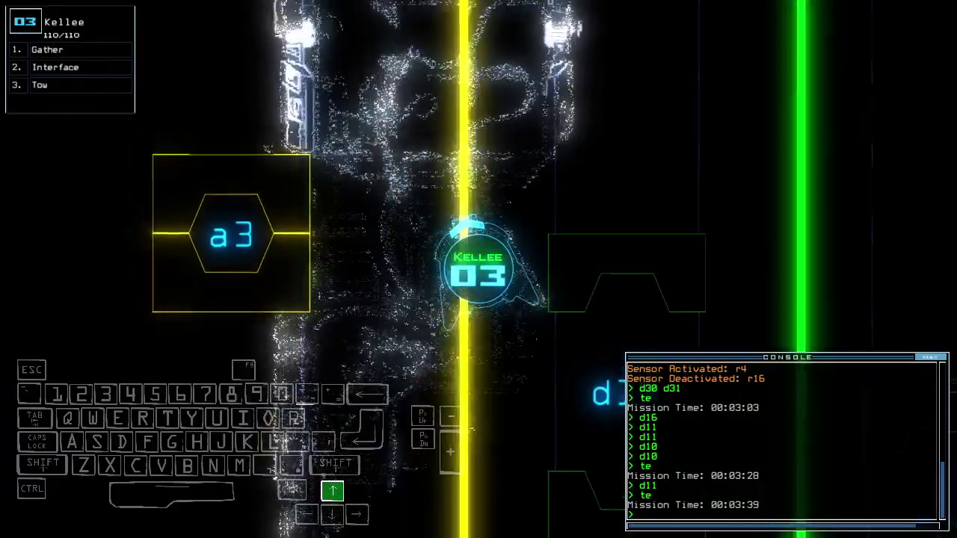
{"action": "type", "text": "te"}
{"action": "key", "text": "Return"}
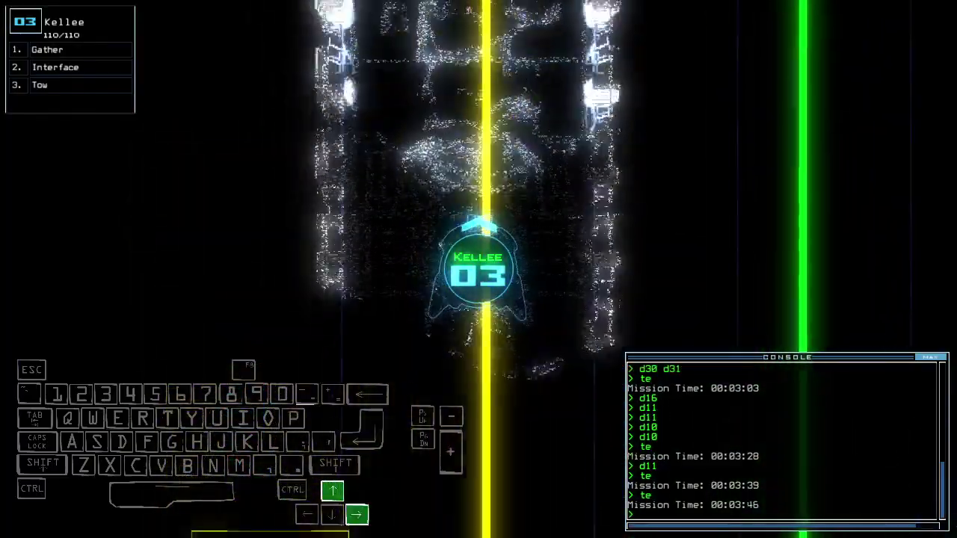
Step: Open door d14, send Cori toward it, and steer Kellee right
{"action": "key", "text": "space"}
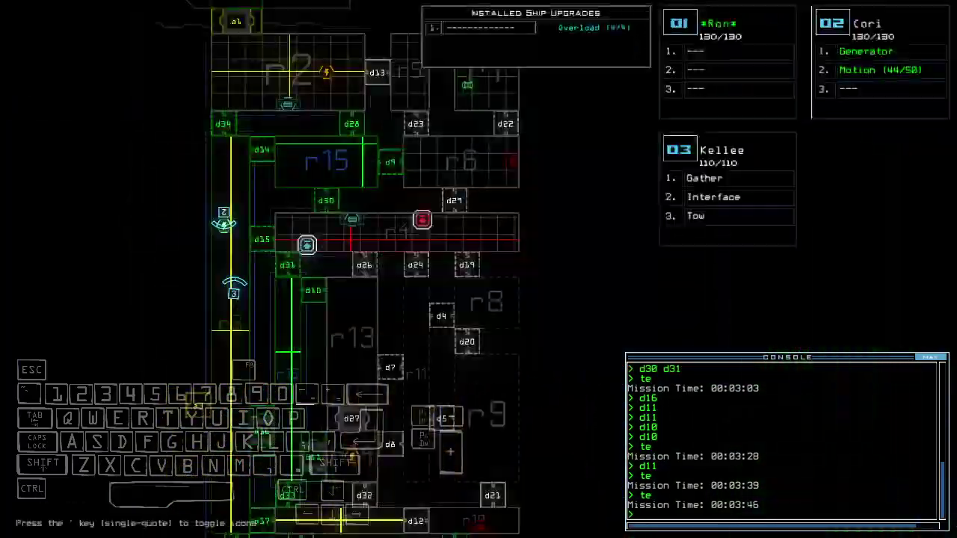
{"action": "key", "text": "space"}
{"action": "type", "text": "14"}
{"action": "key", "text": "Return"}
{"action": "type", "text": "navigate 2 d14"}
{"action": "key", "text": "Return"}
{"action": "type", "text": "te"}
{"action": "key", "text": "Return"}
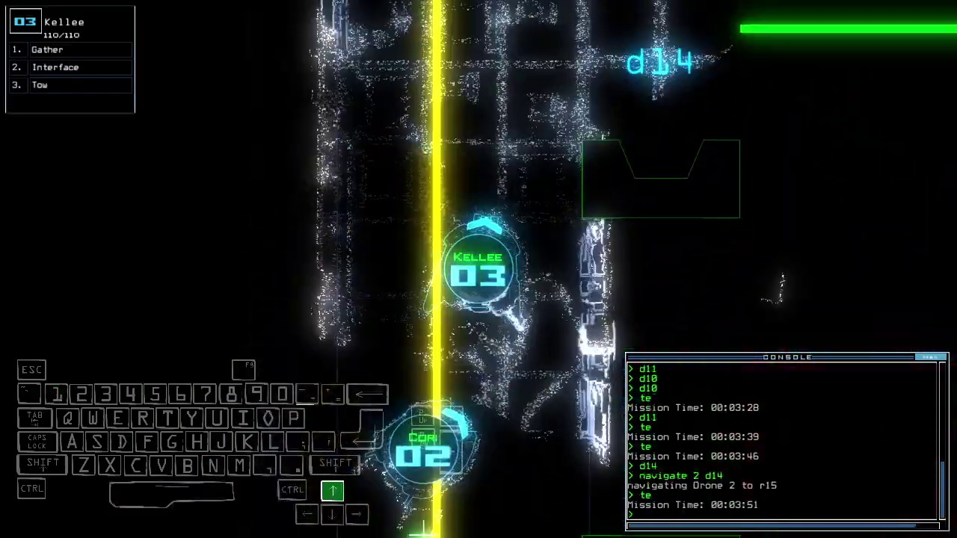
{"action": "key", "text": "Up"}
{"action": "key", "text": "Right"}
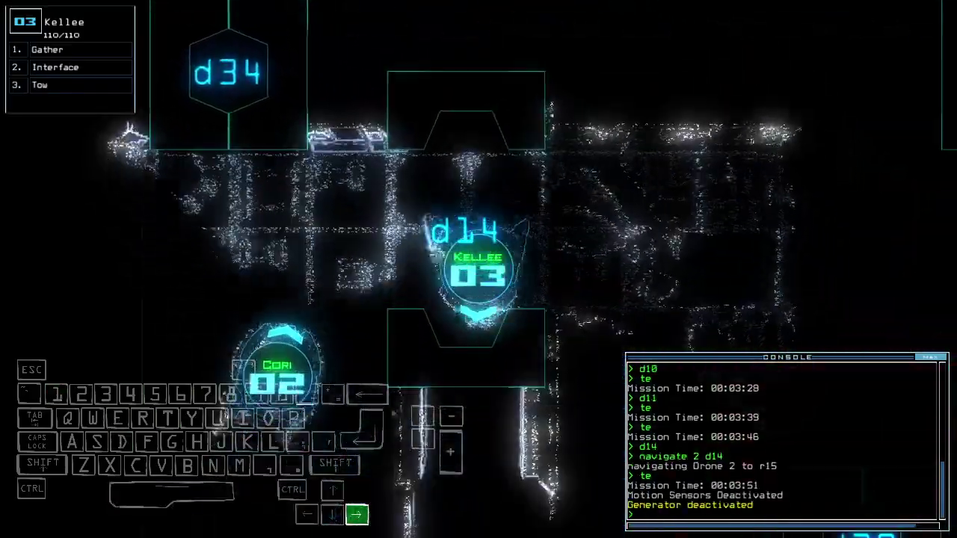
Step: Switch between drones 2 and 1, steering them toward r15
{"action": "key", "text": "2"}
{"action": "key", "text": "Up"}
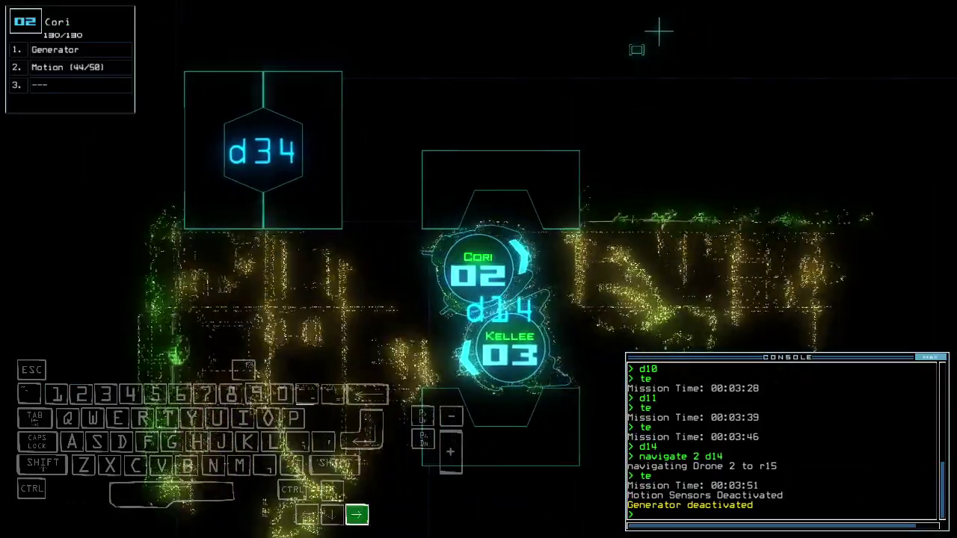
{"action": "key", "text": "2"}
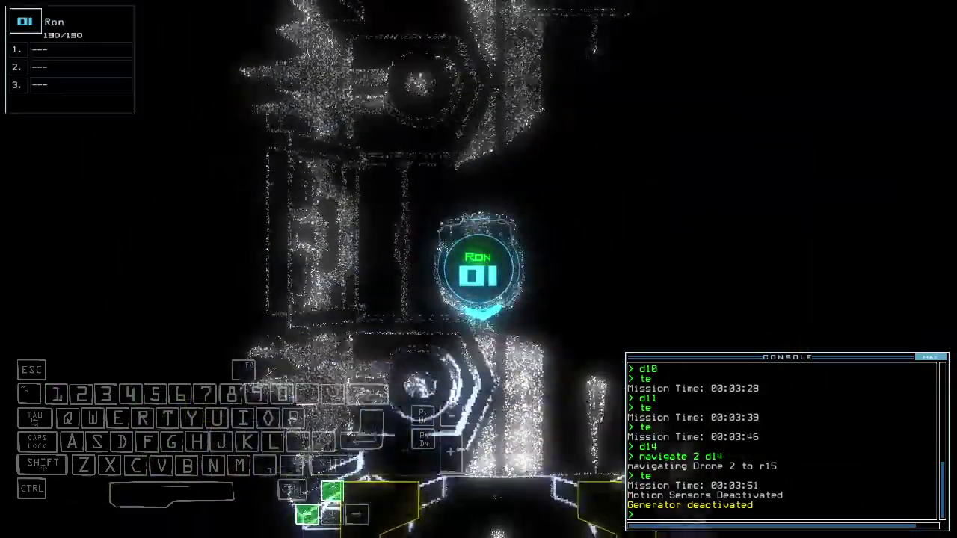
{"action": "key", "text": "Up"}
{"action": "key", "text": "Left"}
{"action": "key", "text": "1"}
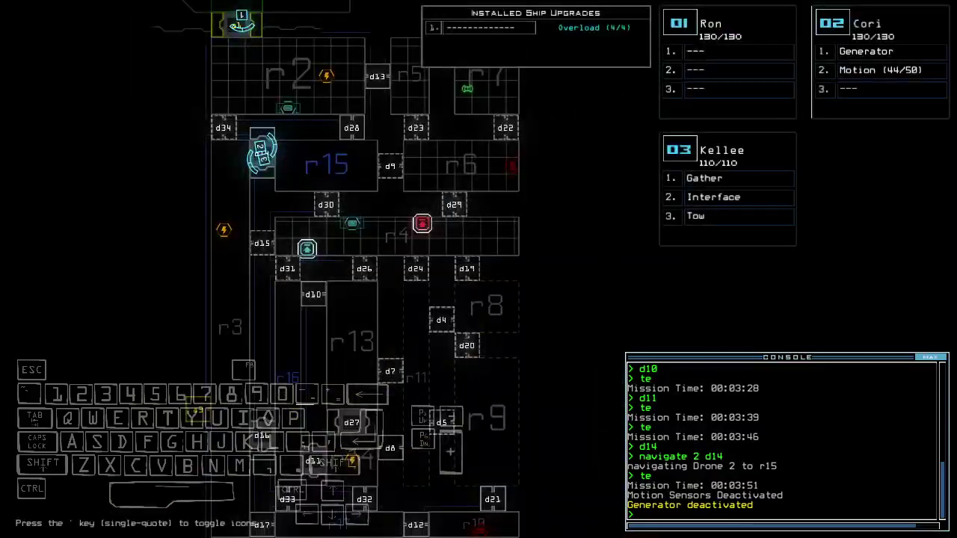
{"action": "key", "text": "2"}
{"action": "type", "text": "te"}
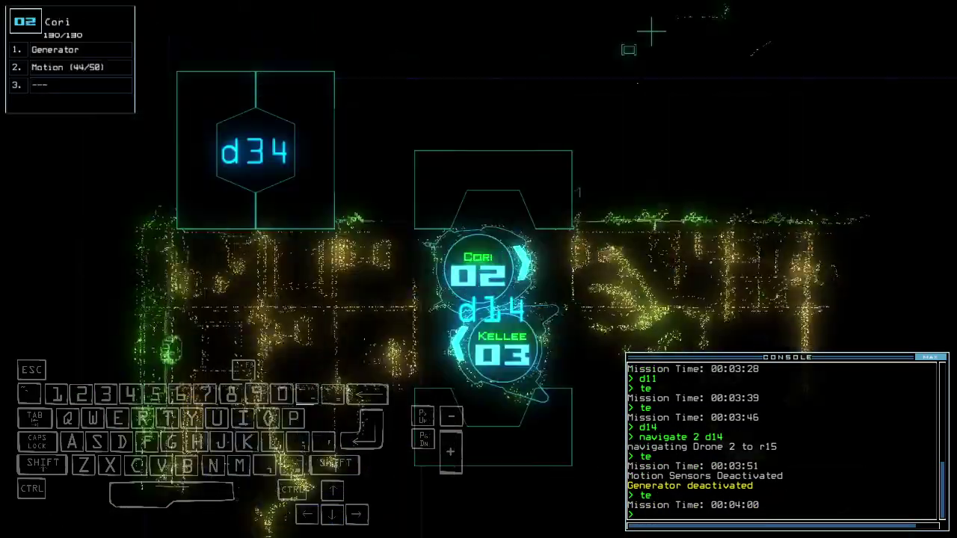
Step: Drive Cori into r15, activate its generator, and drive Kellee onward
{"action": "key", "text": "Left"}
{"action": "key", "text": "Down"}
{"action": "key", "text": "Up"}
{"action": "type", "text": "ge"}
{"action": "key", "text": "Return"}
{"action": "key", "text": "3"}
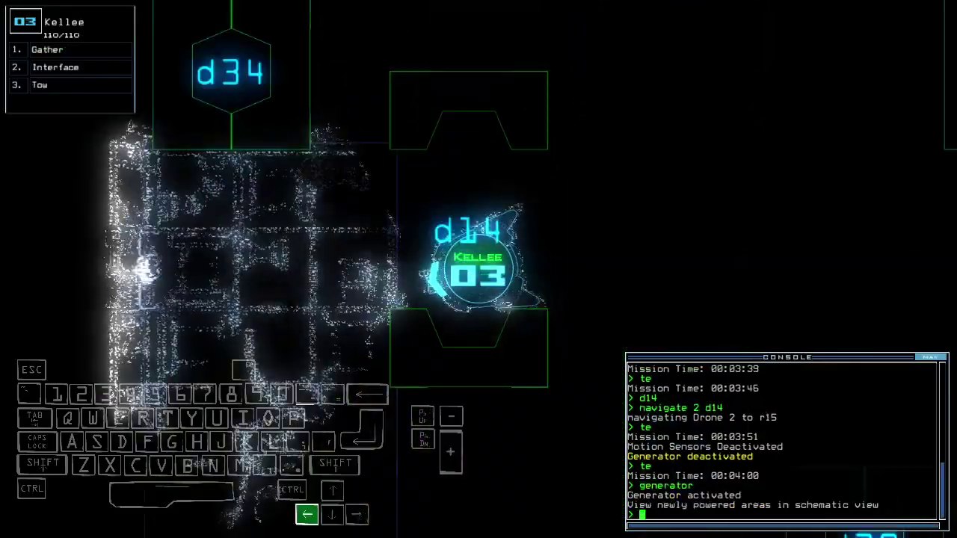
{"action": "key", "text": "Right"}
{"action": "key", "text": "Up"}
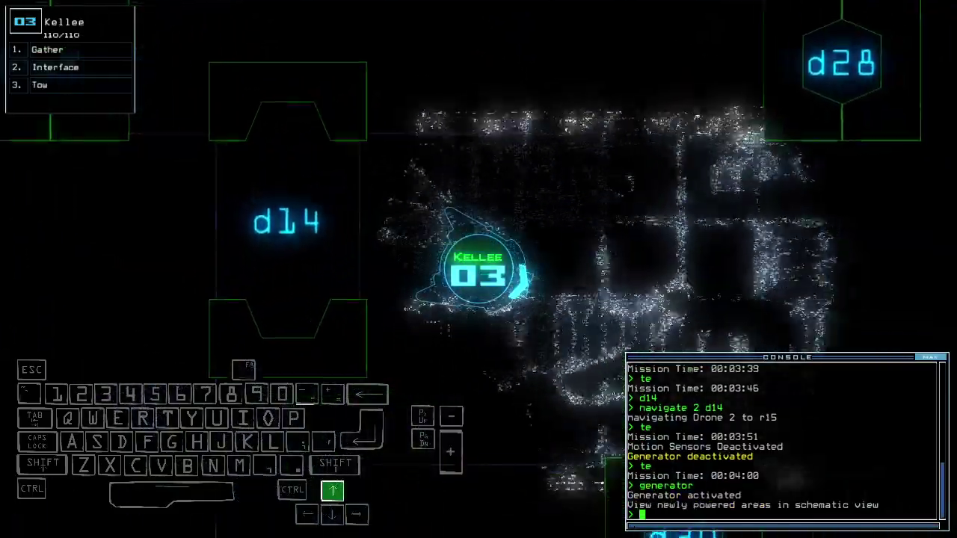
Step: Open door d9, drive Kellee forward, and close four doors with cccc
{"action": "key", "text": "space"}
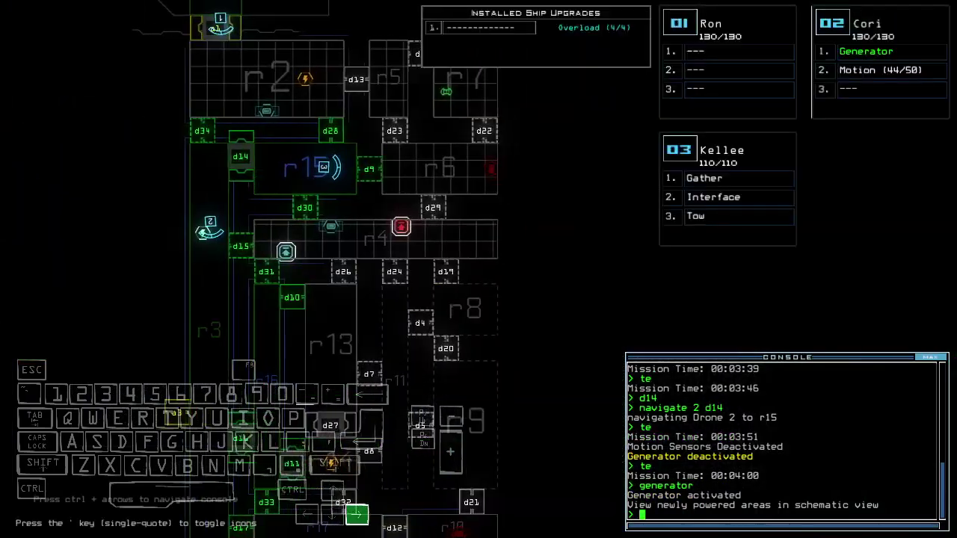
{"action": "key", "text": "space"}
{"action": "type", "text": "d9"}
{"action": "key", "text": "Return"}
{"action": "key", "text": "Up"}
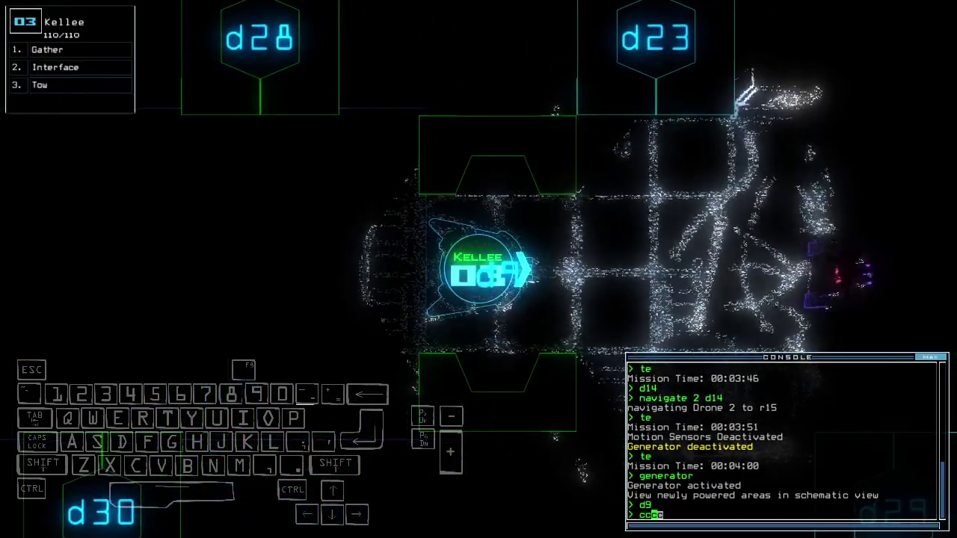
{"action": "type", "text": "cc"}
{"action": "key", "text": "Return"}
Step: Seal all doors to room r1 and back Kellee up
{"action": "key", "text": "space"}
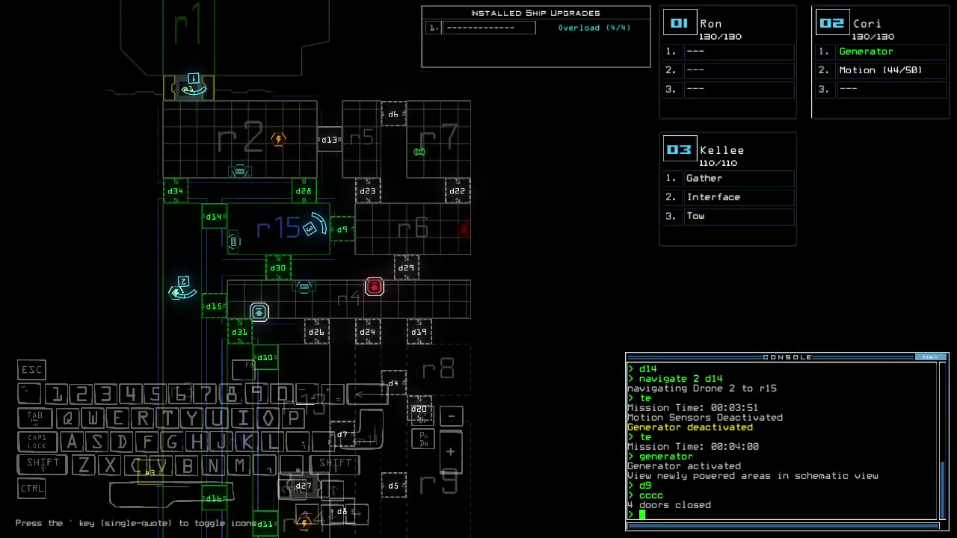
{"action": "type", "text": "1ra"}
{"action": "key", "text": "Return"}
{"action": "key", "text": "space"}
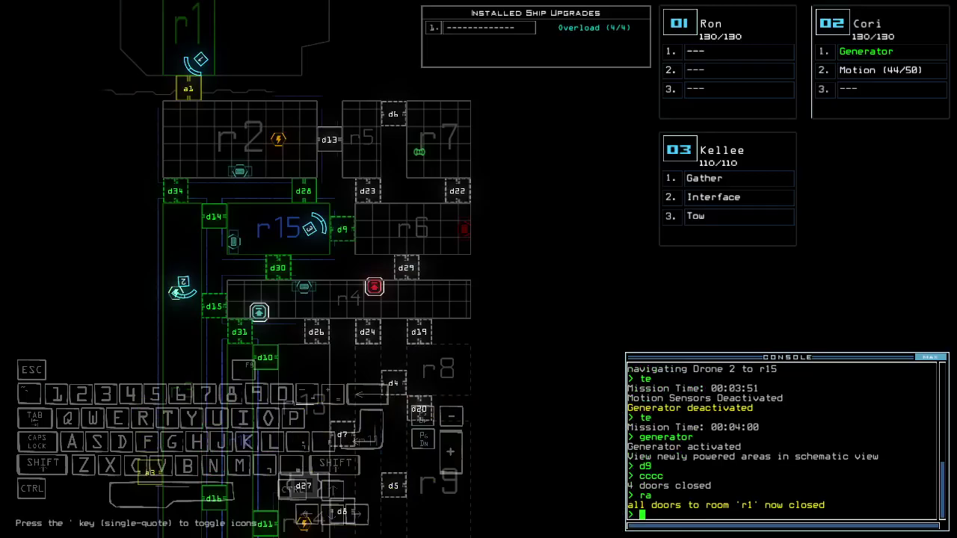
{"action": "key", "text": "3"}
{"action": "key", "text": "Down"}
{"action": "type", "text": "d9"}
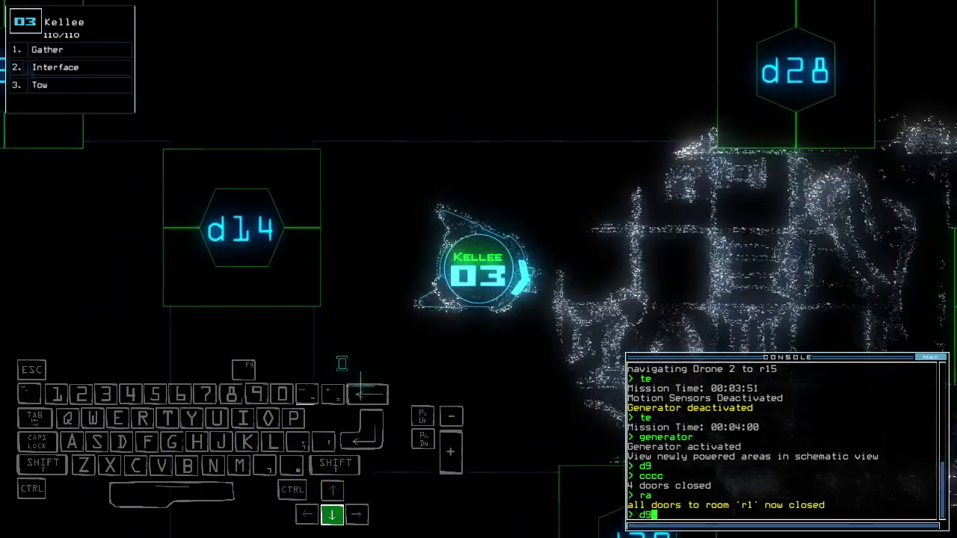
Step: Open d14 and order the drones to follow through r15 and r16
{"action": "key", "text": "space"}
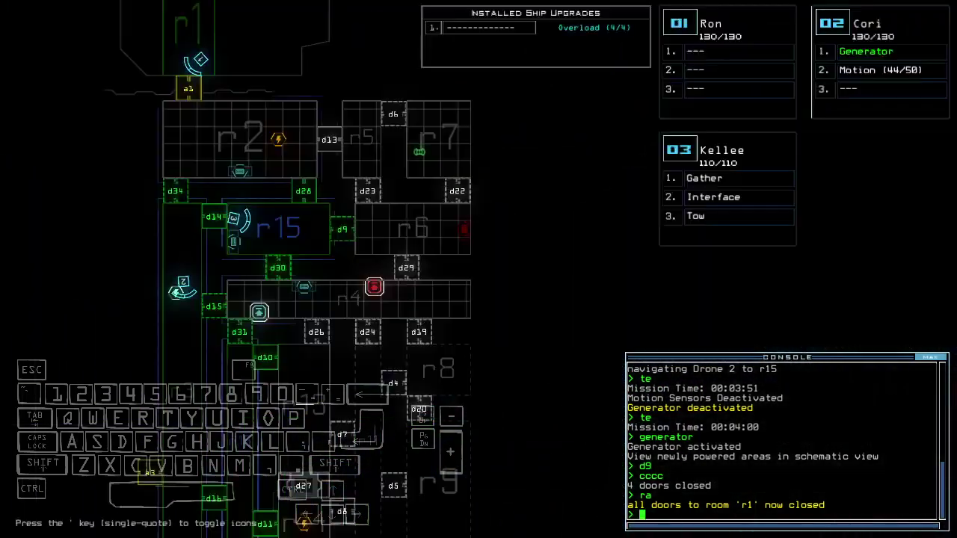
{"action": "key", "text": "Down"}
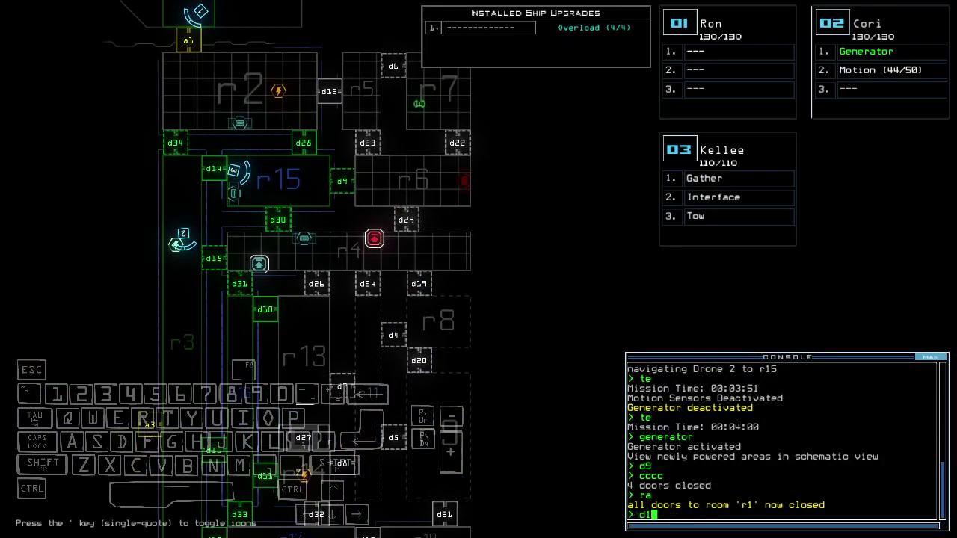
{"action": "key", "text": "space"}
{"action": "type", "text": "f r15"}
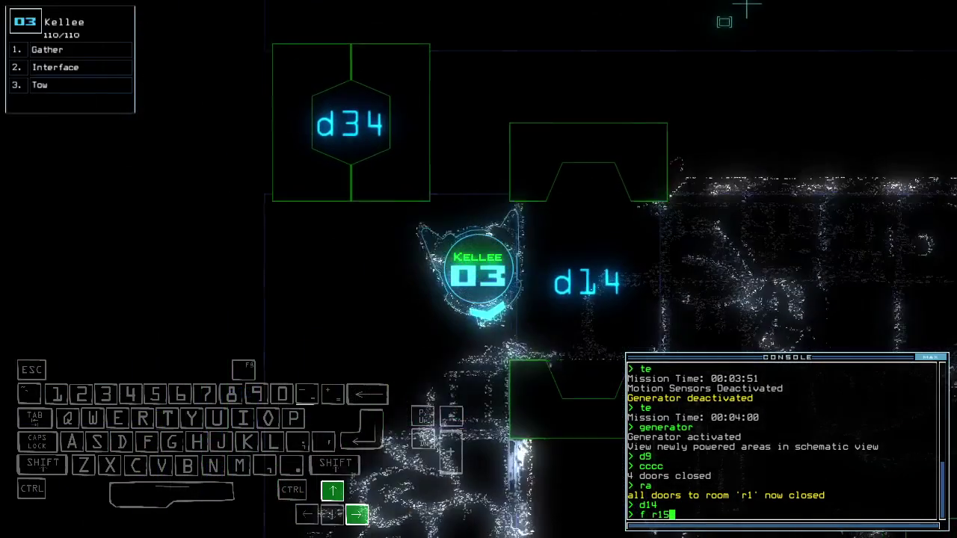
{"action": "type", "text": " > f r16"}
{"action": "key", "text": "Return"}
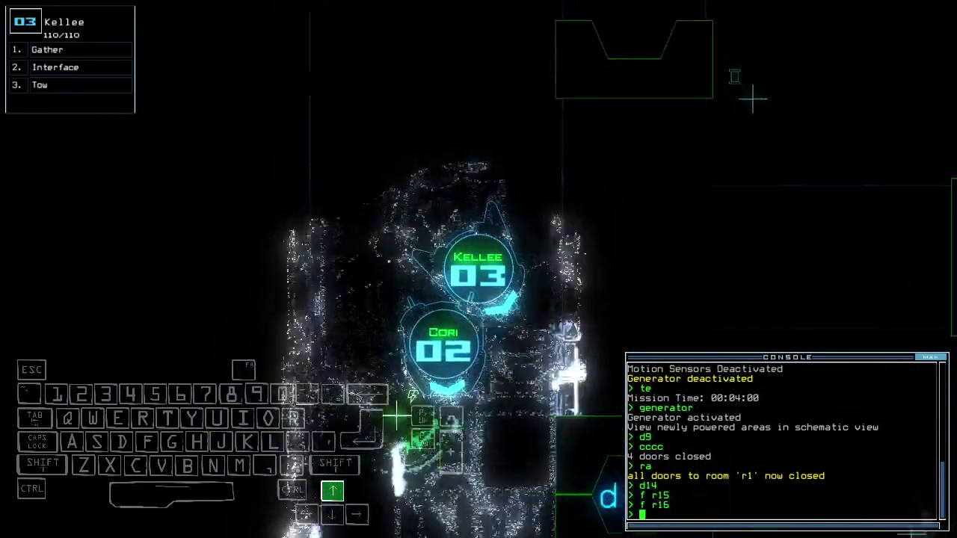
{"action": "key", "text": "space"}
{"action": "type", "text": "f r"}
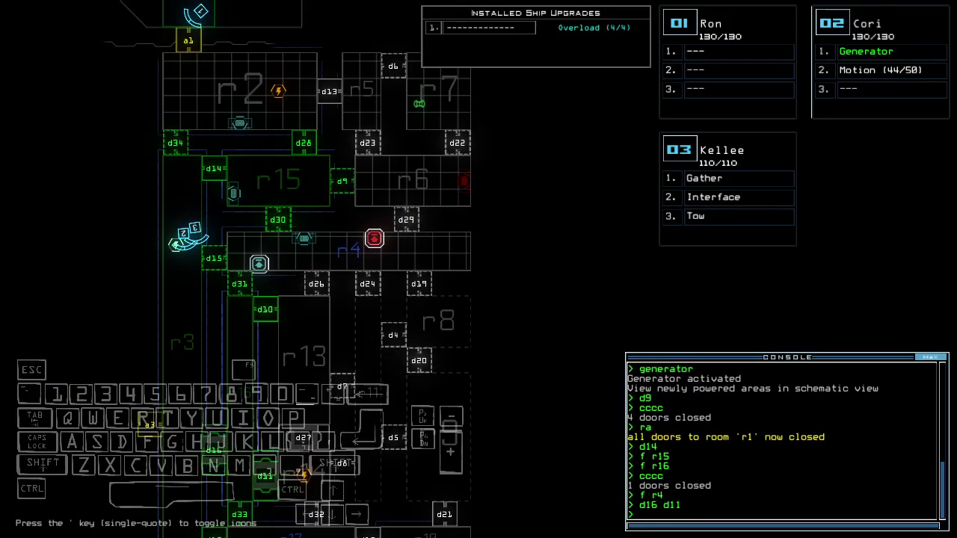
Step: Send Cori to room r14 and switch its generator back on with generator 2
{"action": "key", "text": "space"}
{"action": "type", "text": "navigate 2"}
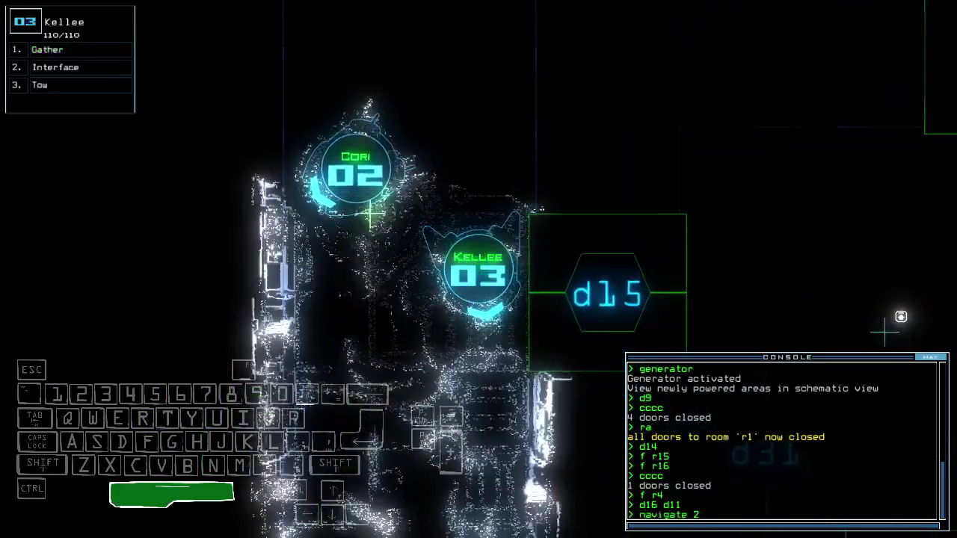
{"action": "key", "text": "space"}
{"action": "type", "text": "r14"}
{"action": "key", "text": "Return"}
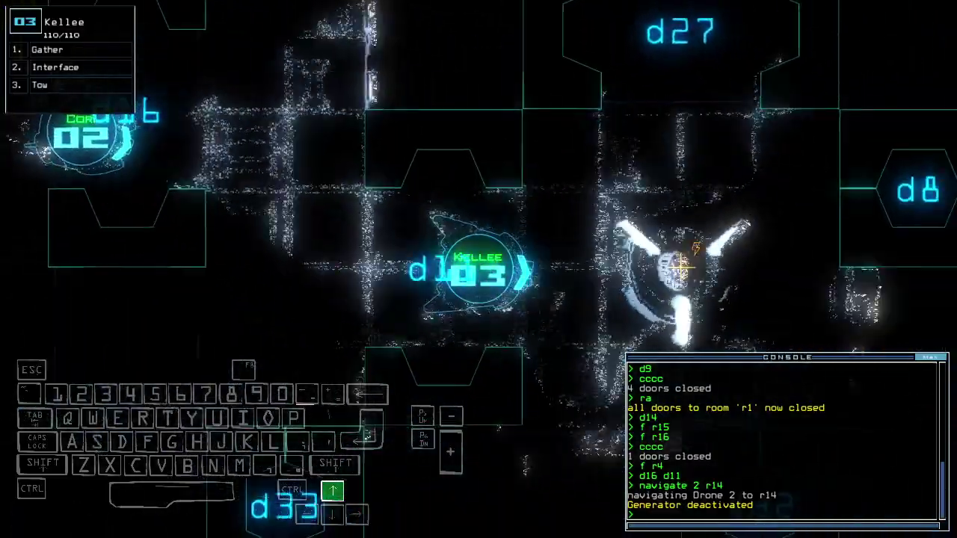
{"action": "type", "text": "c"}
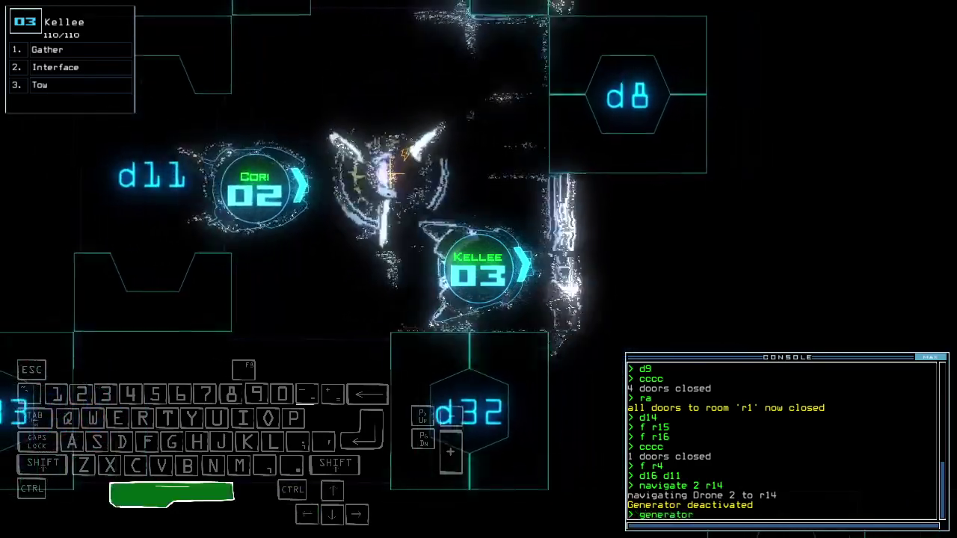
{"action": "type", "text": " 2"}
{"action": "key", "text": "Return"}
{"action": "type", "text": "motion 2"}
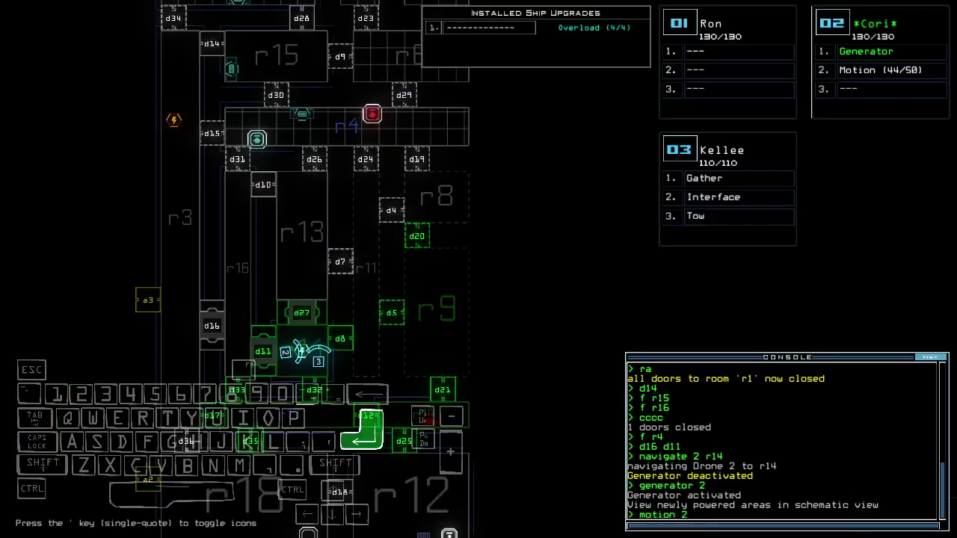
Step: Open door d8 and drive Kellee left along the corridor
{"action": "key", "text": "space"}
{"action": "type", "text": "d8"}
{"action": "key", "text": "Return"}
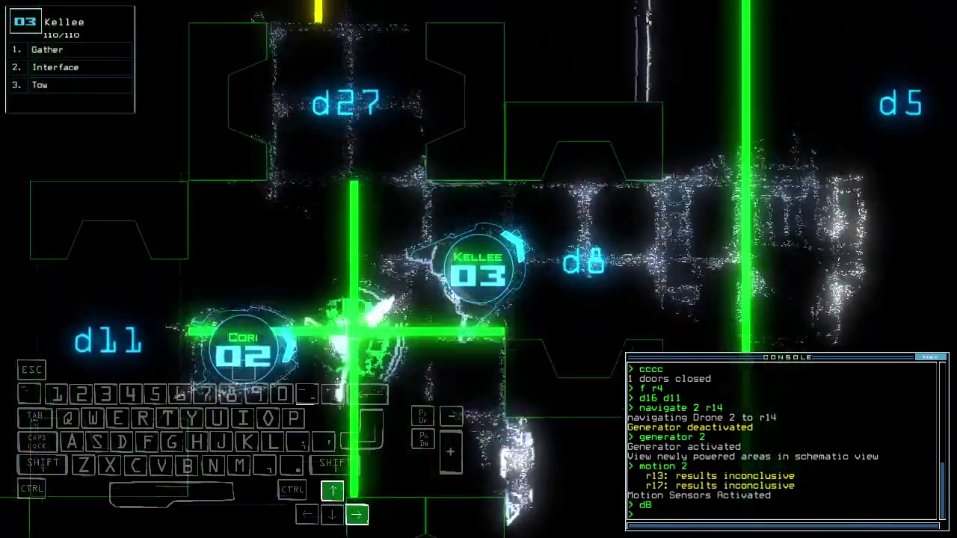
{"action": "key", "text": "Up"}
{"action": "key", "text": "Left"}
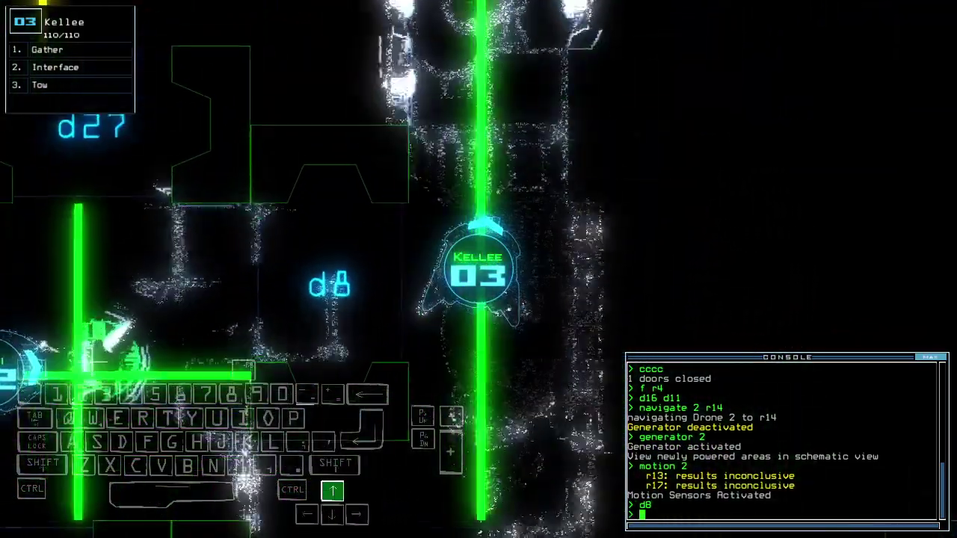
{"action": "key", "text": "space"}
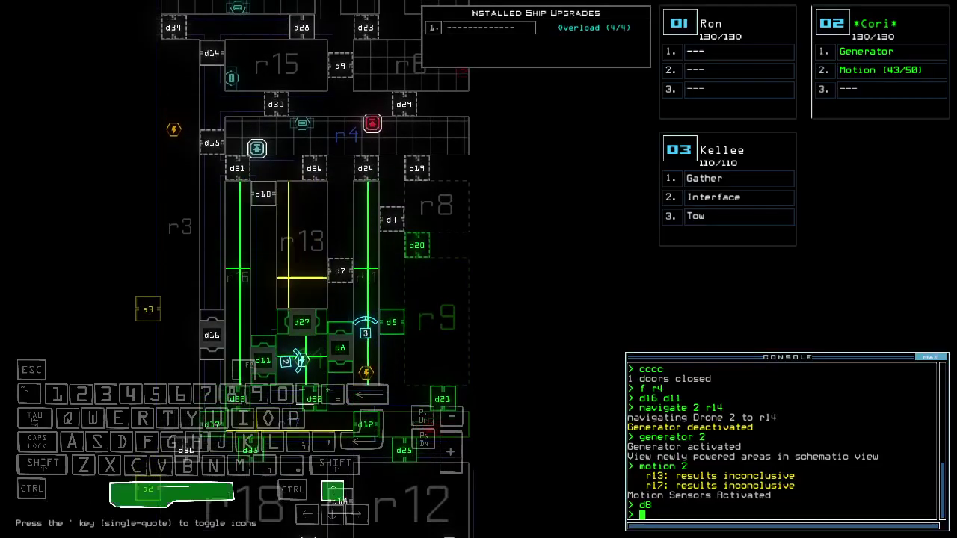
{"action": "key", "text": "space"}
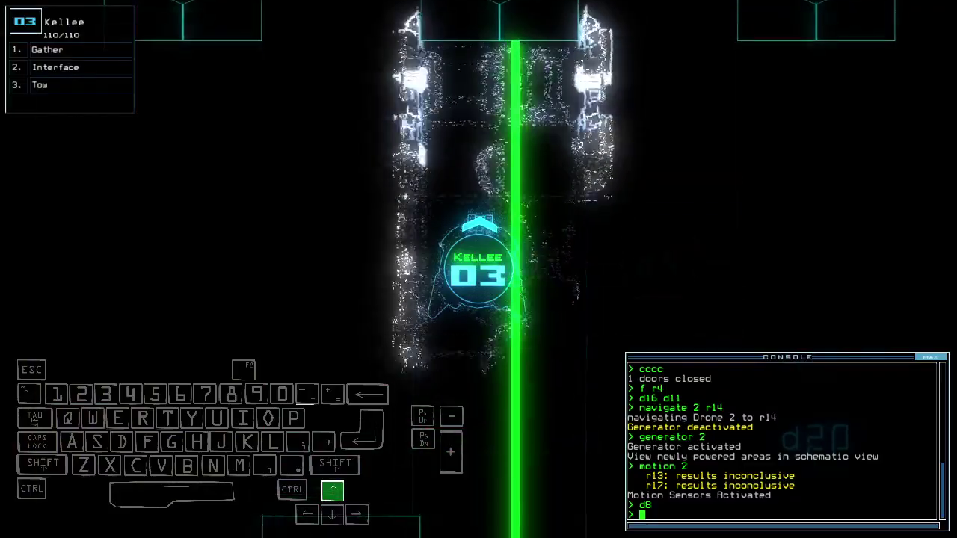
{"action": "type", "text": "te"}
Step: Check the mission time, open door d5, and turn Kellee left toward d20
{"action": "key", "text": "Return"}
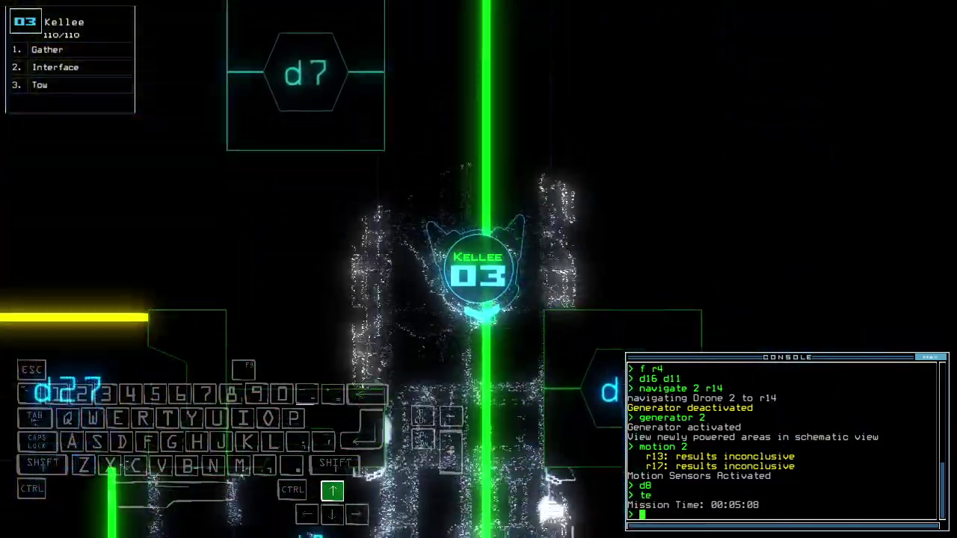
{"action": "key", "text": "space"}
{"action": "key", "text": "space"}
{"action": "type", "text": "d5"}
{"action": "key", "text": "Return"}
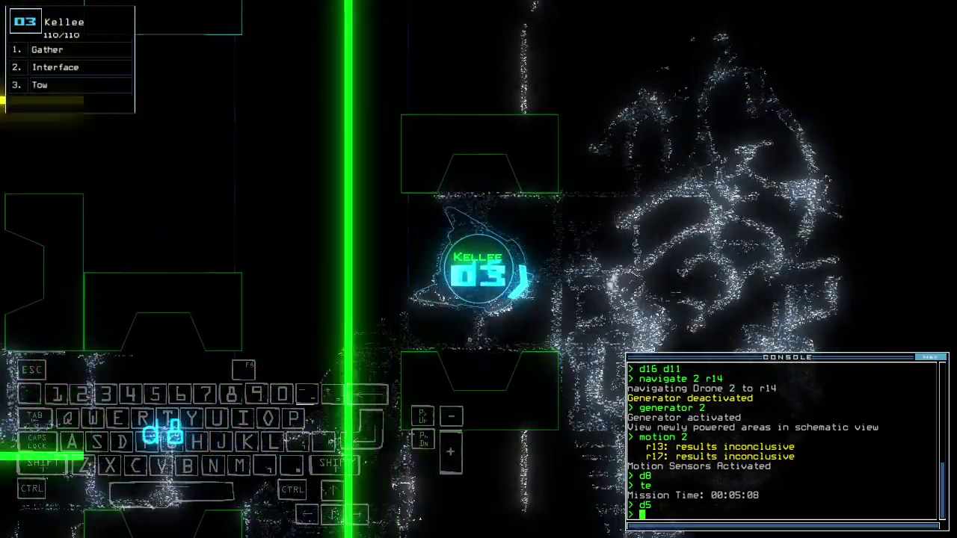
{"action": "key", "text": "space"}
{"action": "key", "text": "space"}
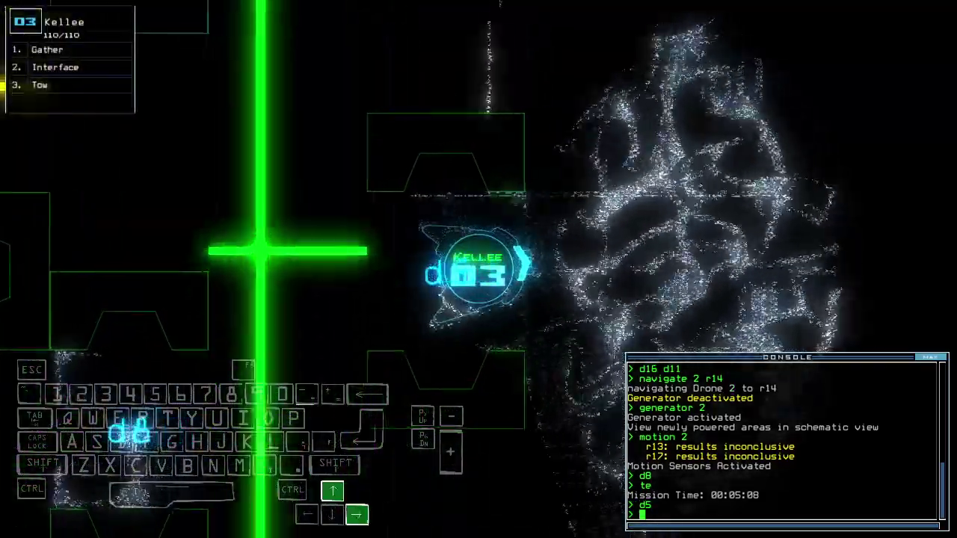
{"action": "key", "text": "Up"}
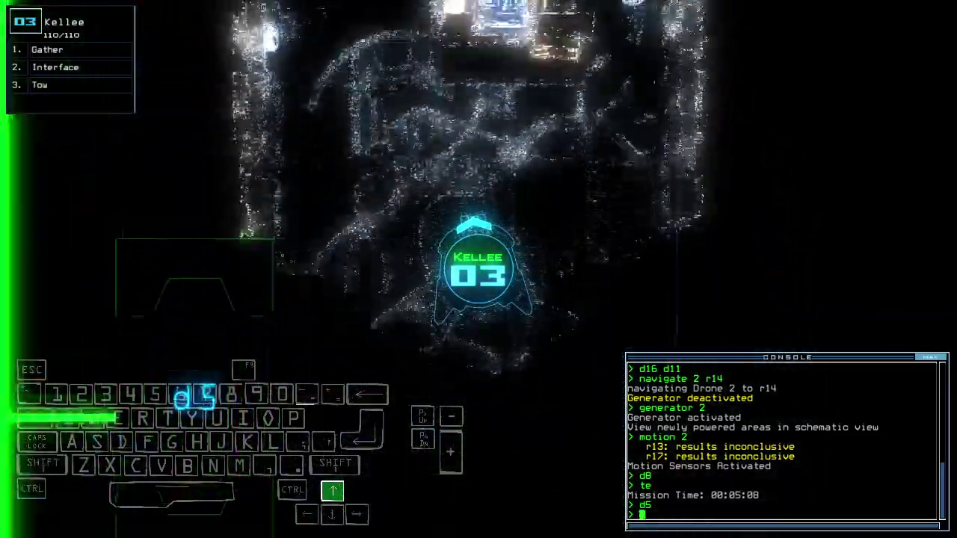
{"action": "key", "text": "Left"}
{"action": "key", "text": "space"}
{"action": "key", "text": "space"}
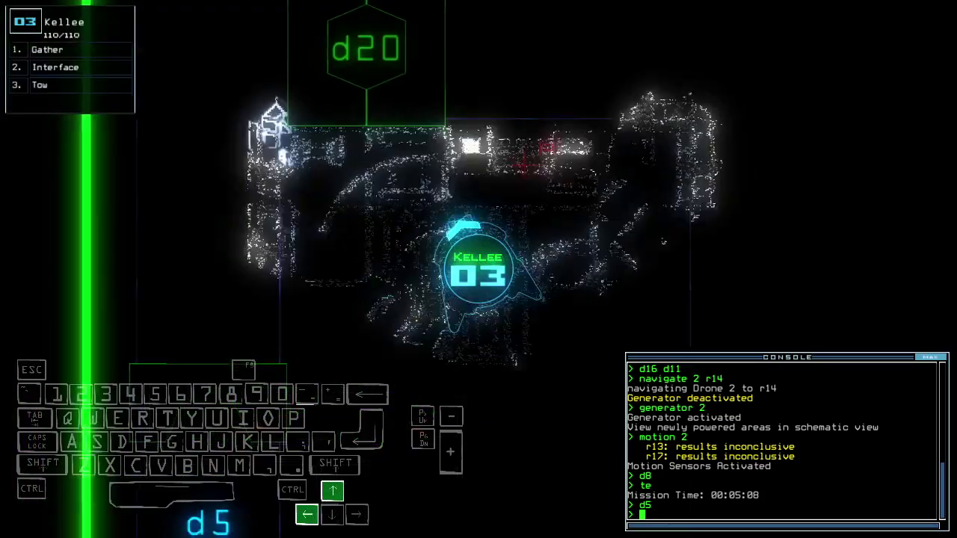
{"action": "type", "text": "d20"}
Step: Open d20, close all doors with cccc, and retry doors d5 and d20
{"action": "key", "text": "Return"}
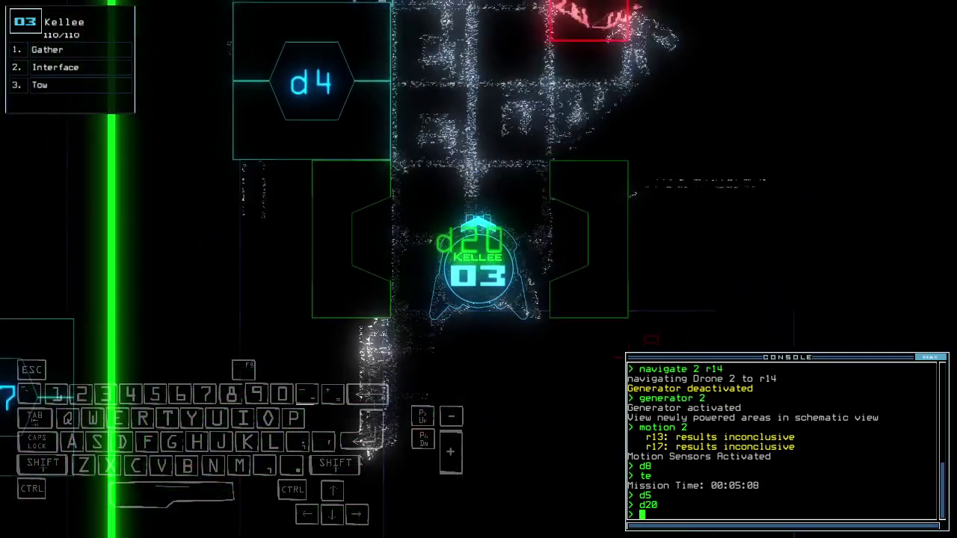
{"action": "type", "text": "cc"}
{"action": "key", "text": "Down"}
{"action": "type", "text": "cc"}
{"action": "key", "text": "Return"}
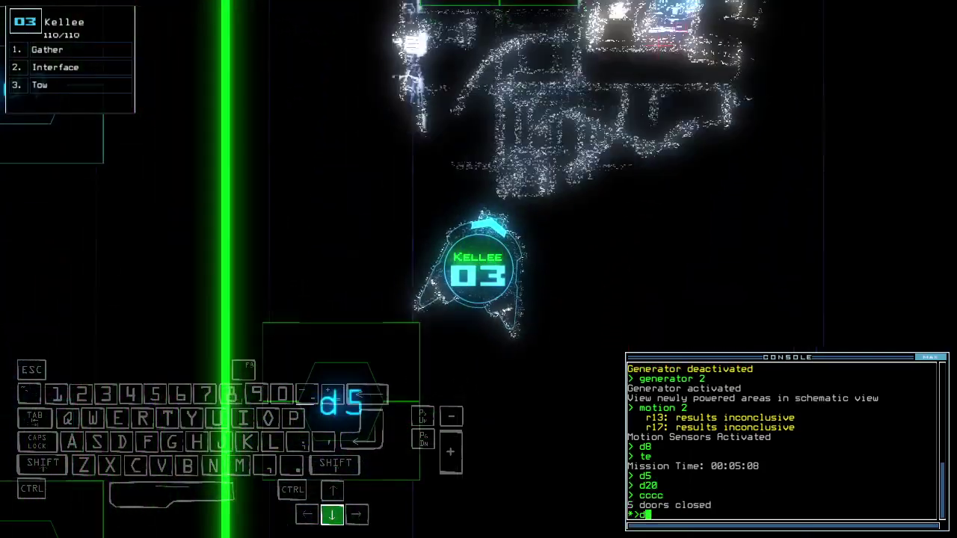
{"action": "type", "text": "d5"}
{"action": "key", "text": "Return"}
{"action": "type", "text": "d5 d20"}
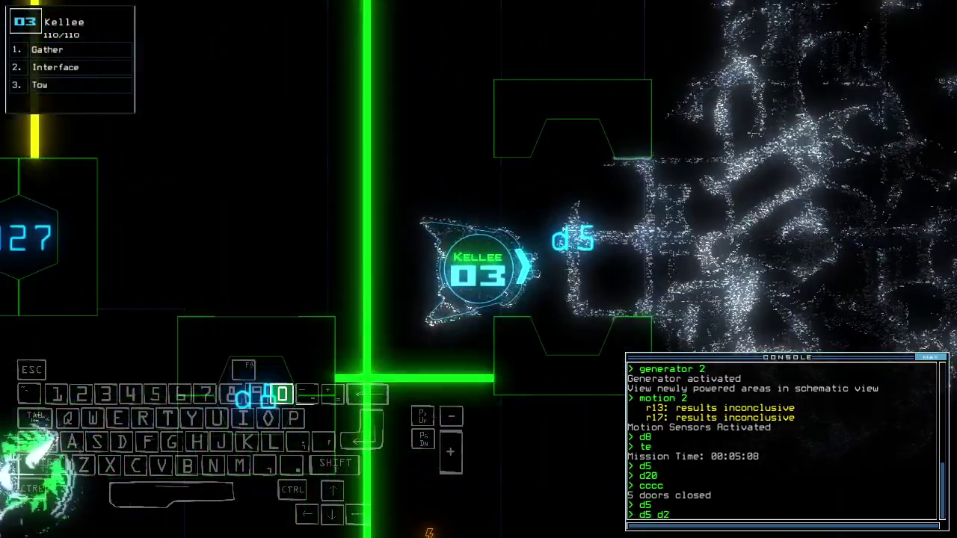
{"action": "key", "text": "Return"}
{"action": "type", "text": "te"}
{"action": "key", "text": "Return"}
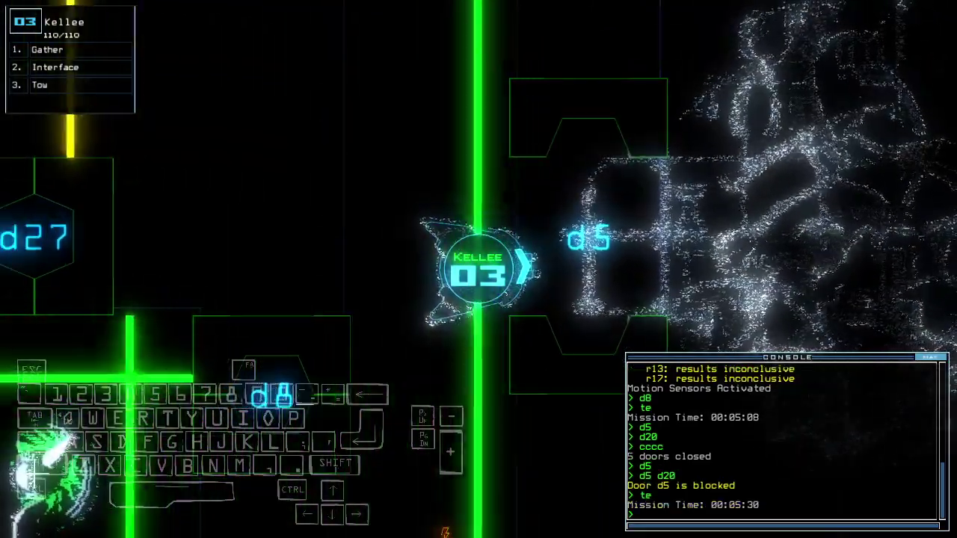
Step: Enter door commands d11, d8 and d20, then issue the dd a3 re-dock command
{"action": "key", "text": "space"}
{"action": "type", "text": "1"}
{"action": "key", "text": "Return"}
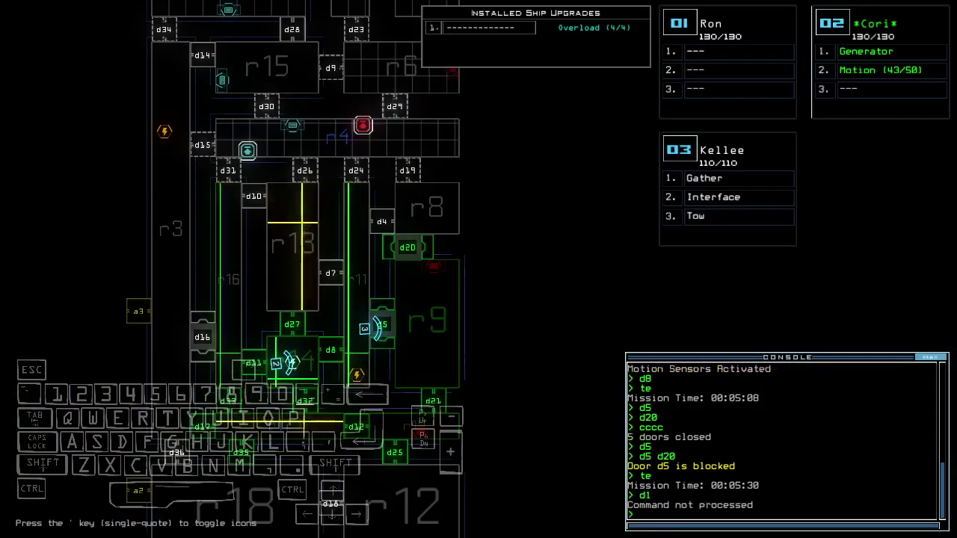
{"action": "type", "text": "11"}
{"action": "key", "text": "Return"}
{"action": "key", "text": "space"}
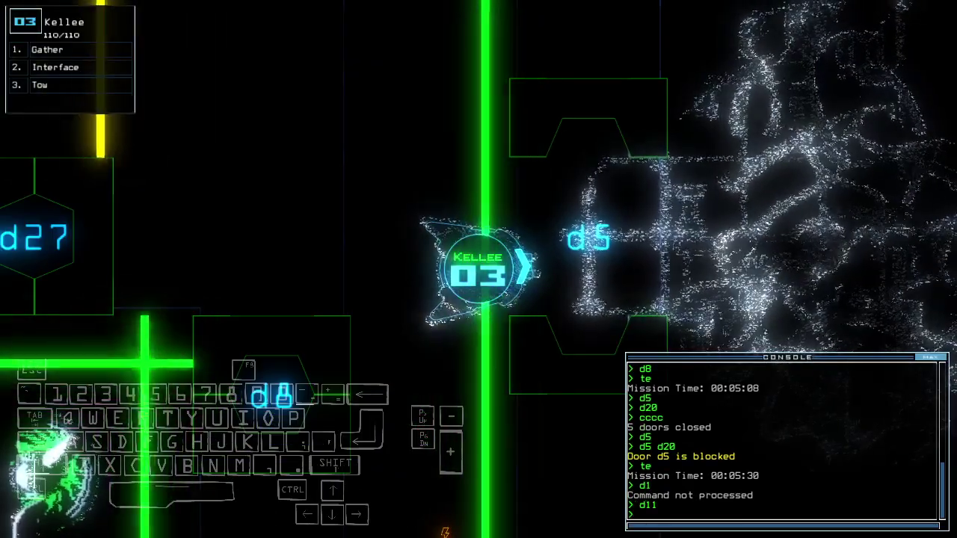
{"action": "type", "text": "8"}
{"action": "key", "text": "Return"}
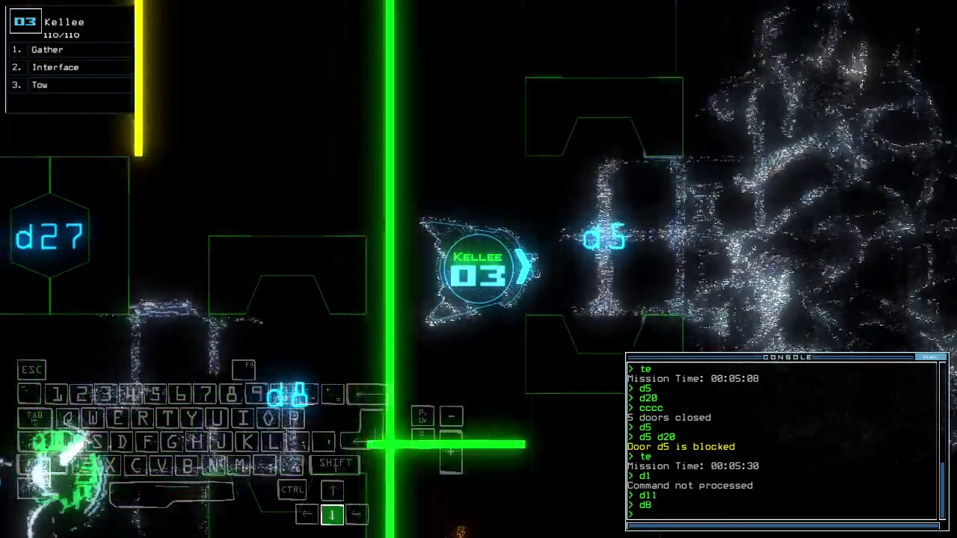
{"action": "key", "text": "space"}
{"action": "type", "text": "d2"}
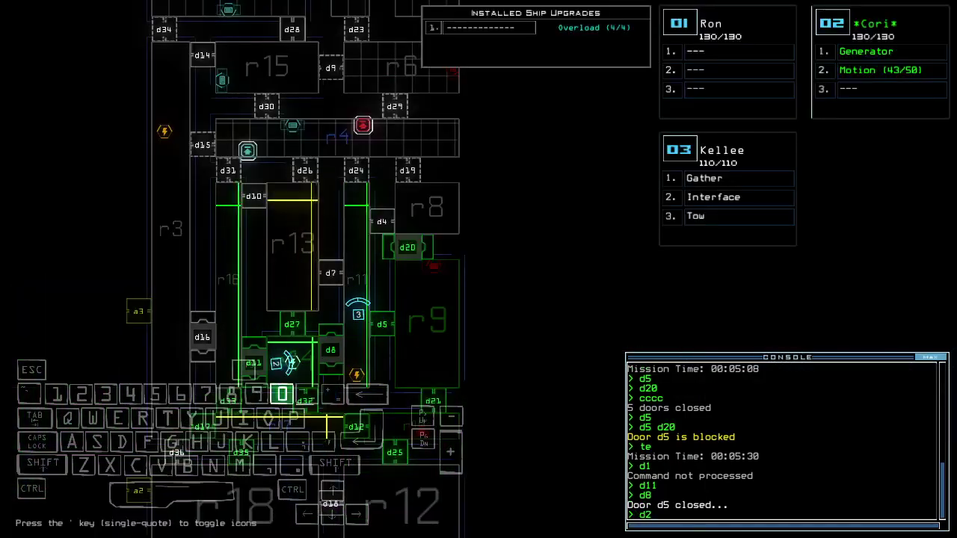
{"action": "type", "text": "0"}
{"action": "key", "text": "Return"}
{"action": "key", "text": "space"}
{"action": "key", "text": "space"}
{"action": "type", "text": "f r"}
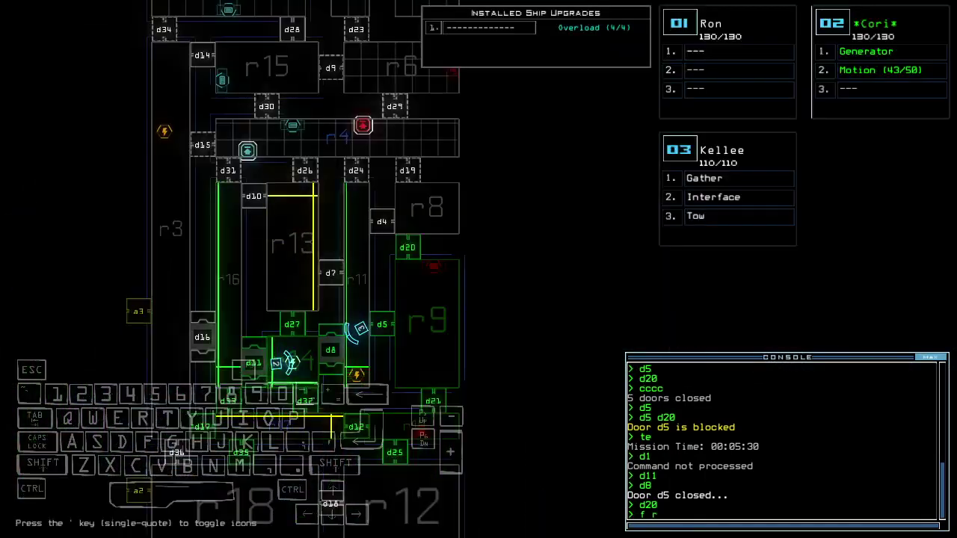
{"action": "type", "text": "te"}
Step: Check the mission time and switch between drones while the shuttle re-docks at a3
{"action": "key", "text": "Return"}
{"action": "key", "text": "space"}
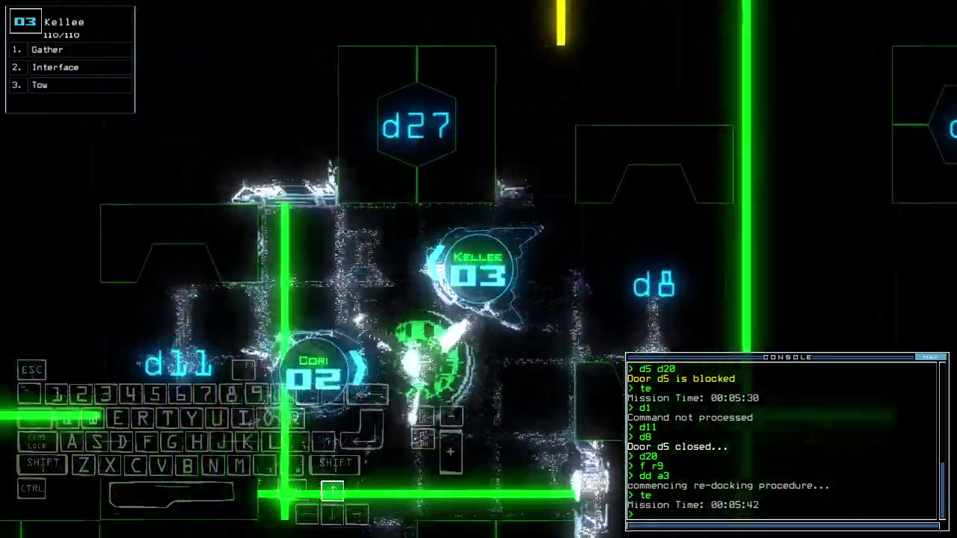
{"action": "key", "text": "2"}
{"action": "key", "text": "space"}
{"action": "key", "text": "3"}
{"action": "key", "text": "space"}
{"action": "type", "text": "te"}
{"action": "key", "text": "Return"}
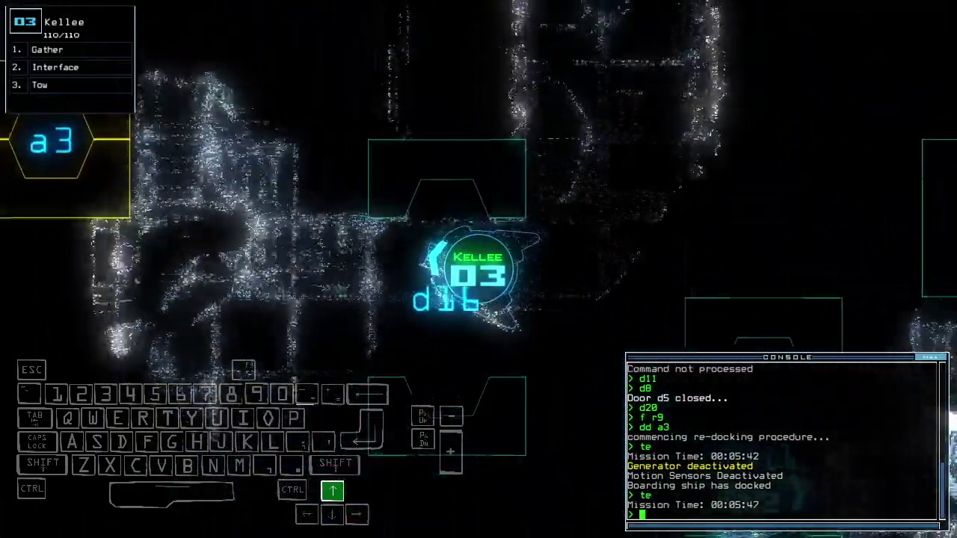
Step: Drive Cori back toward the shuttle and order a follow to r5 at 00:06:02
{"action": "key", "text": "2"}
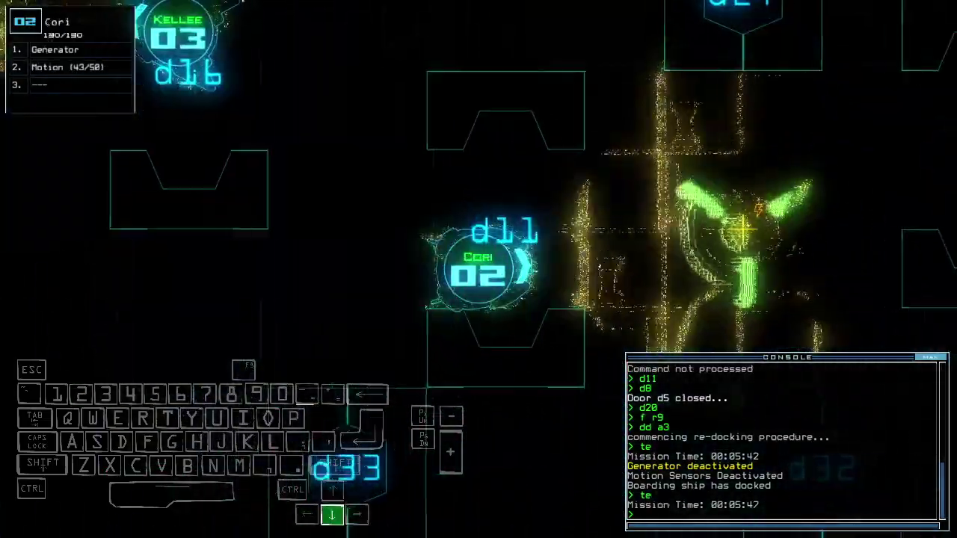
{"action": "key", "text": "Left"}
{"action": "key", "text": "Down"}
{"action": "type", "text": "te"}
{"action": "key", "text": "Return"}
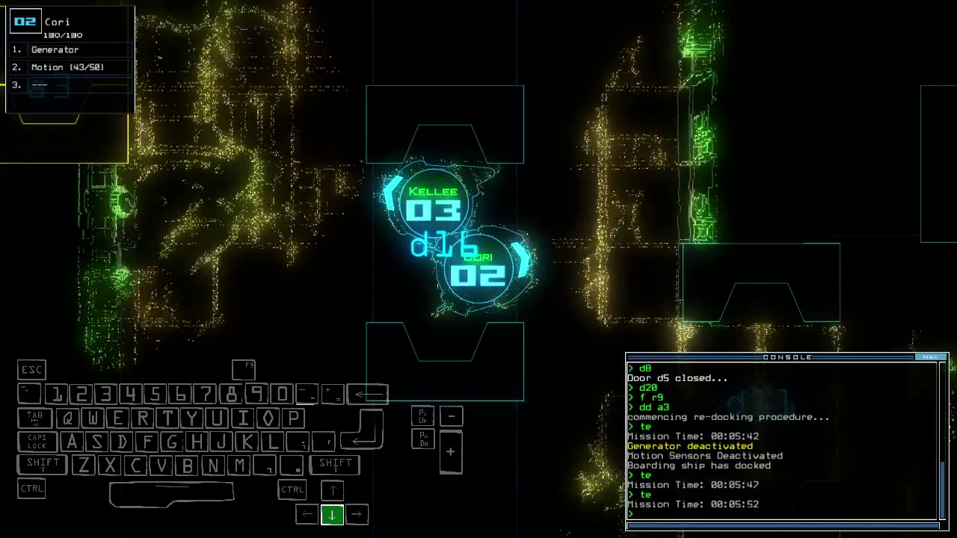
{"action": "key", "text": "space"}
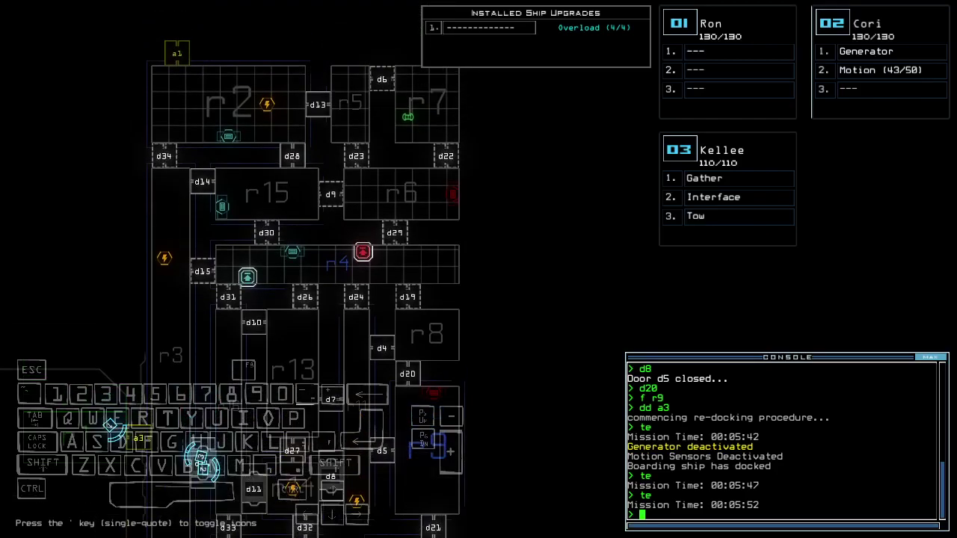
{"action": "type", "text": "f r5"}
{"action": "key", "text": "Return"}
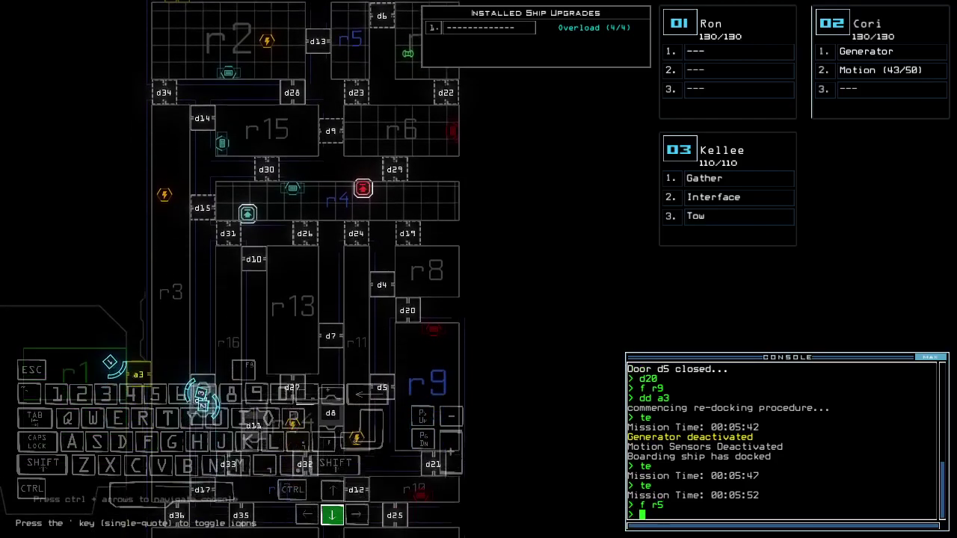
{"action": "key", "text": "t"}
{"action": "type", "text": "te"}
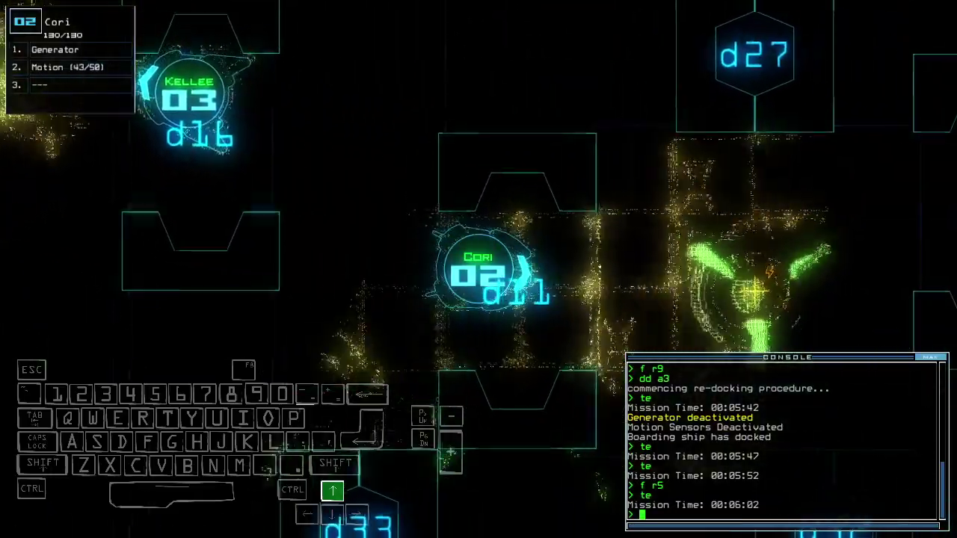
Step: Restart the generator and activate the motion sensors
{"action": "key", "text": "1"}
{"action": "key", "text": "space"}
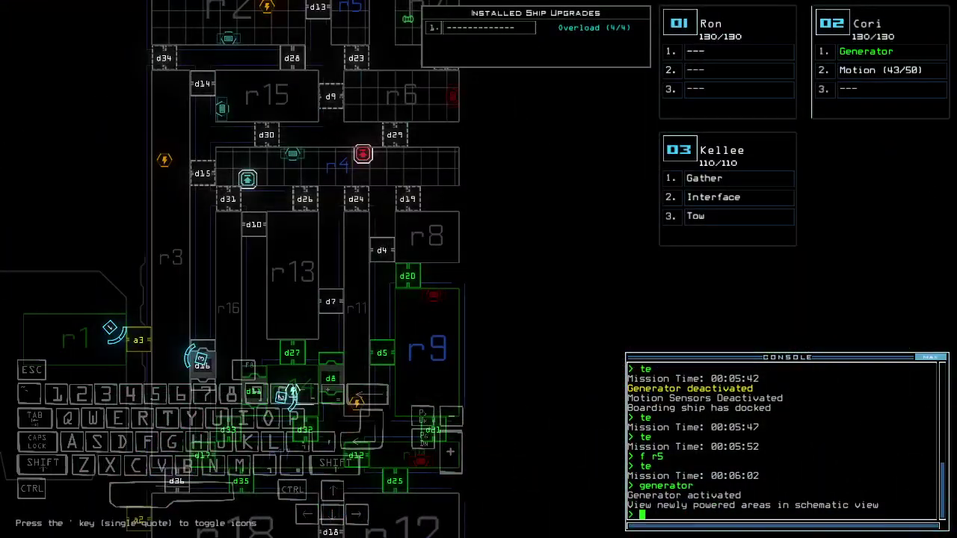
{"action": "type", "text": "3"}
{"action": "type", "text": "motion "}
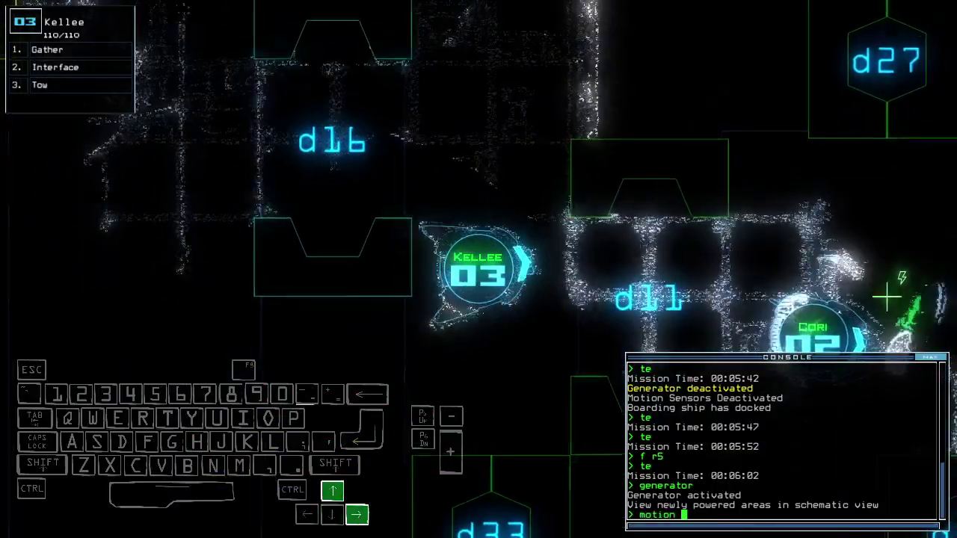
{"action": "type", "text": "2"}
{"action": "key", "text": "Return"}
{"action": "key", "text": "space"}
{"action": "key", "text": "space"}
{"action": "type", "text": "d27"}
Step: Open door d27 with a corrected second command
{"action": "key", "text": "Return"}
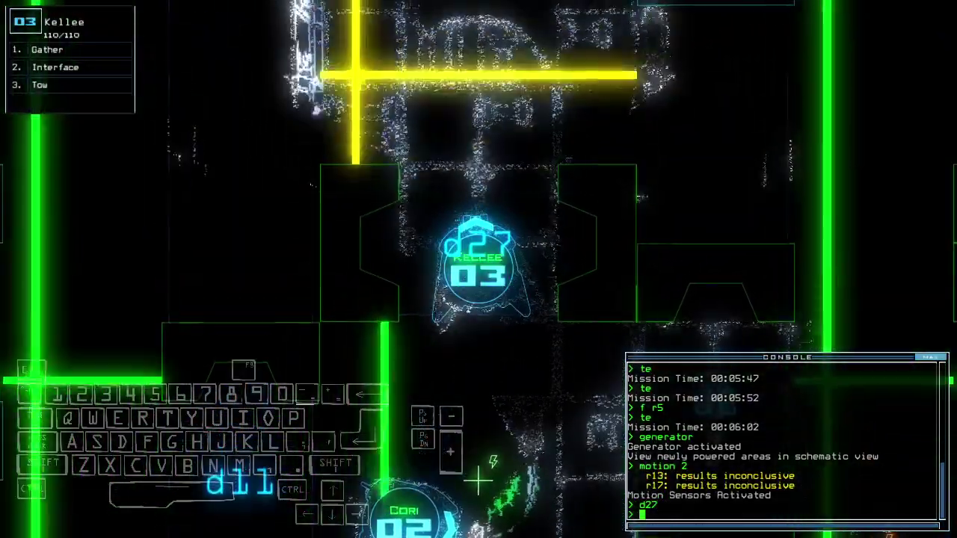
{"action": "type", "text": "cccc"}
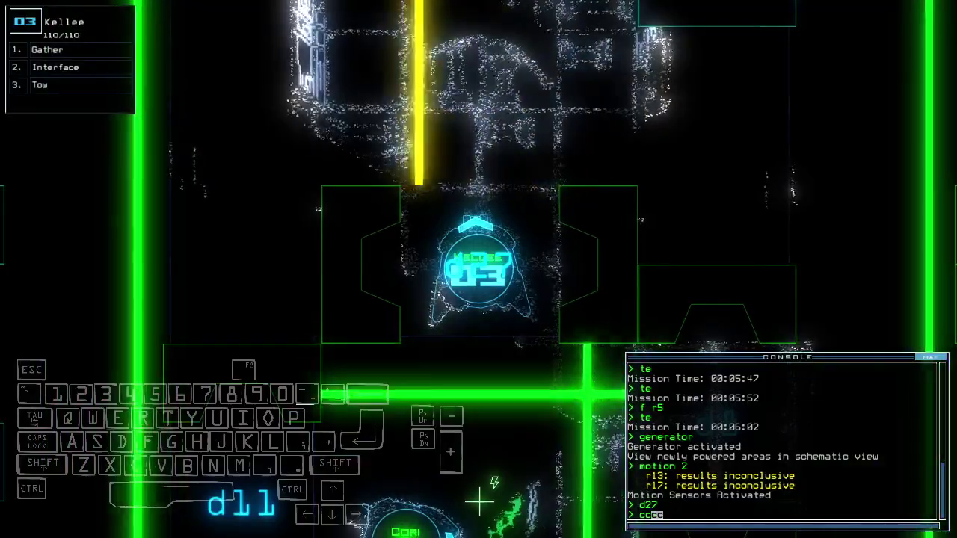
{"action": "key", "text": "BackSpace"}
{"action": "key", "text": "BackSpace"}
{"action": "type", "text": "d27"}
{"action": "key", "text": "Return"}
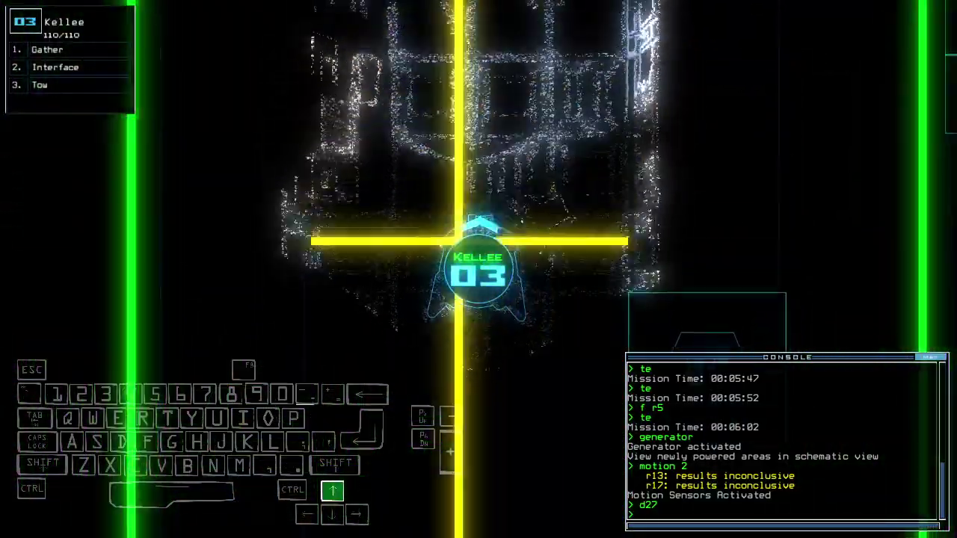
{"action": "key", "text": "space"}
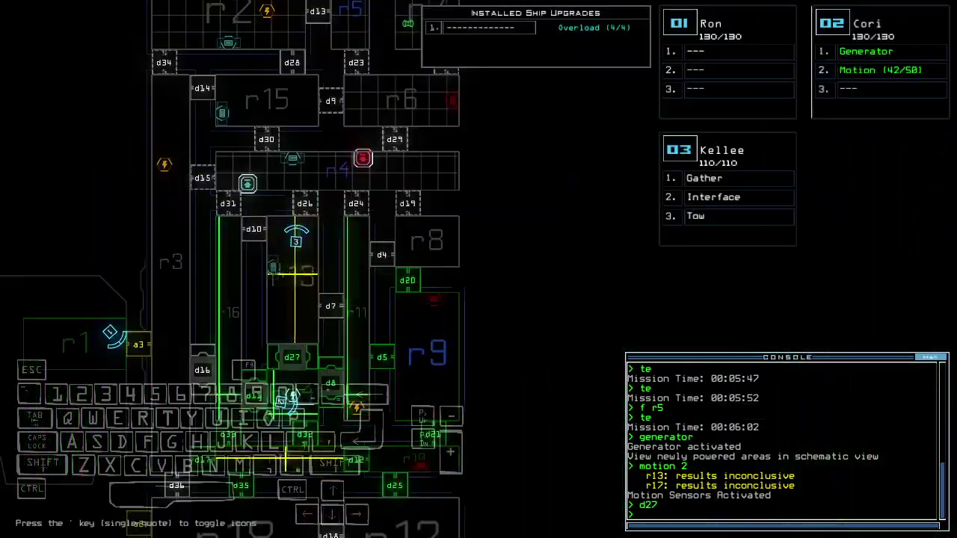
Step: Drive Cori forward, then steer Kellee along the corridor
{"action": "key", "text": "Up"}
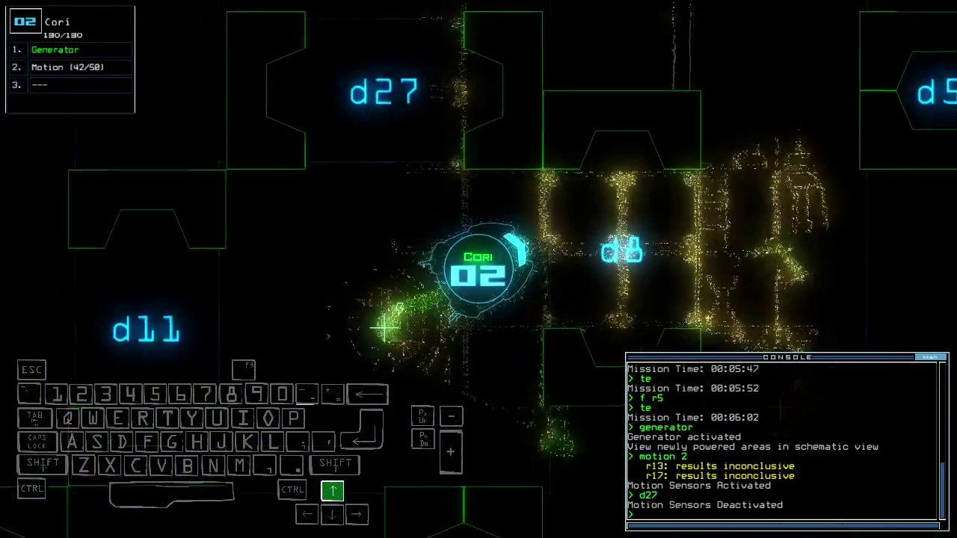
{"action": "key", "text": "3"}
{"action": "key", "text": "Down"}
{"action": "key", "text": "Right"}
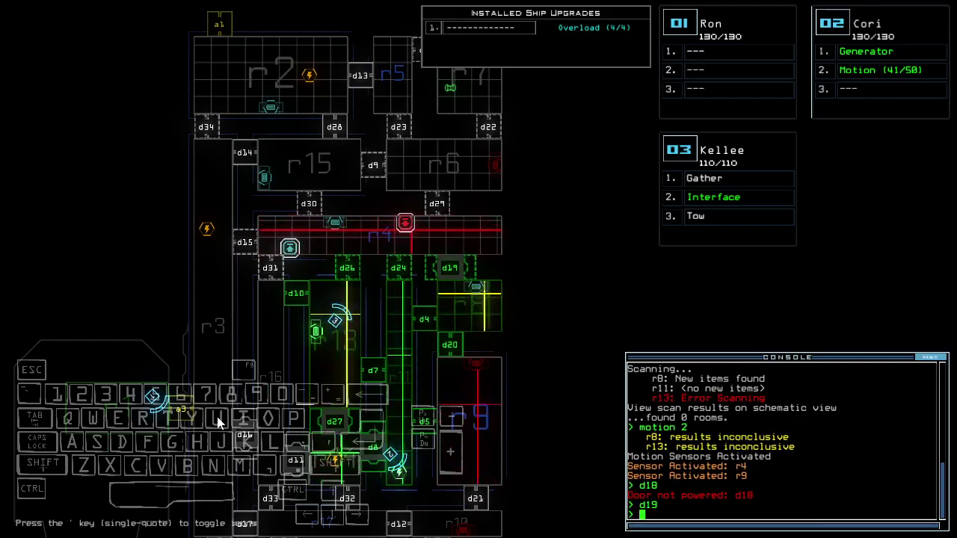
Step: Drive Kellee forward, toggle door d7 twice, and return to the map at 00:07:06
{"action": "key", "text": "Tab"}
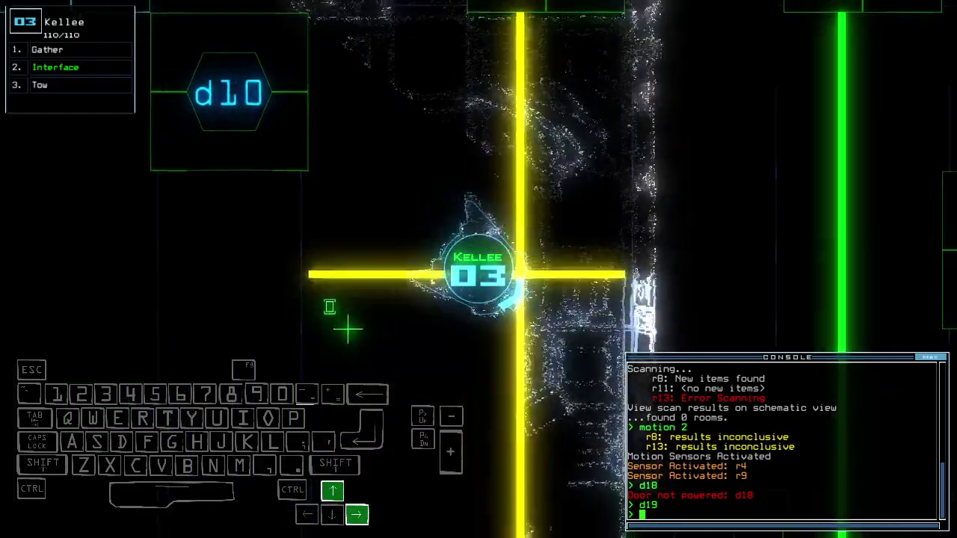
{"action": "key", "text": "Up"}
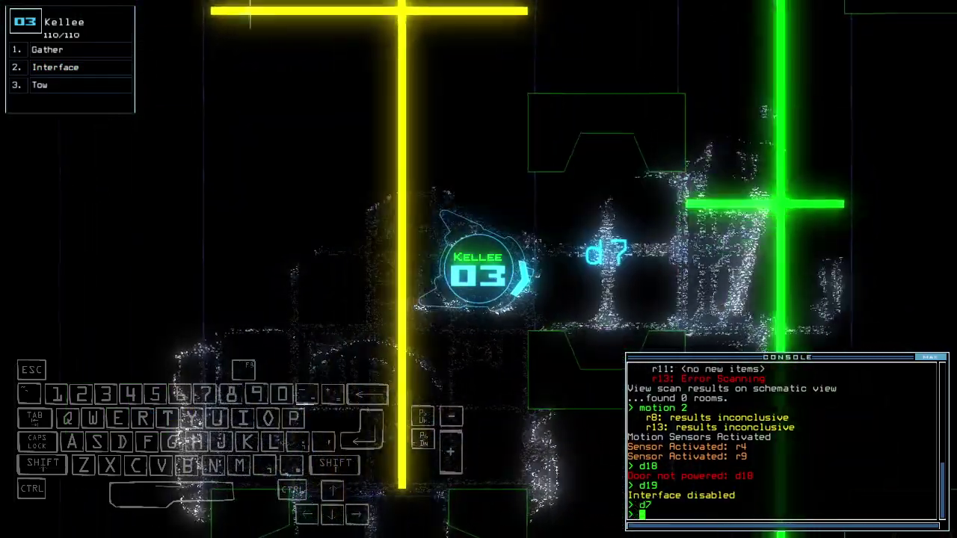
{"action": "type", "text": "d7"}
{"action": "key", "text": "Return"}
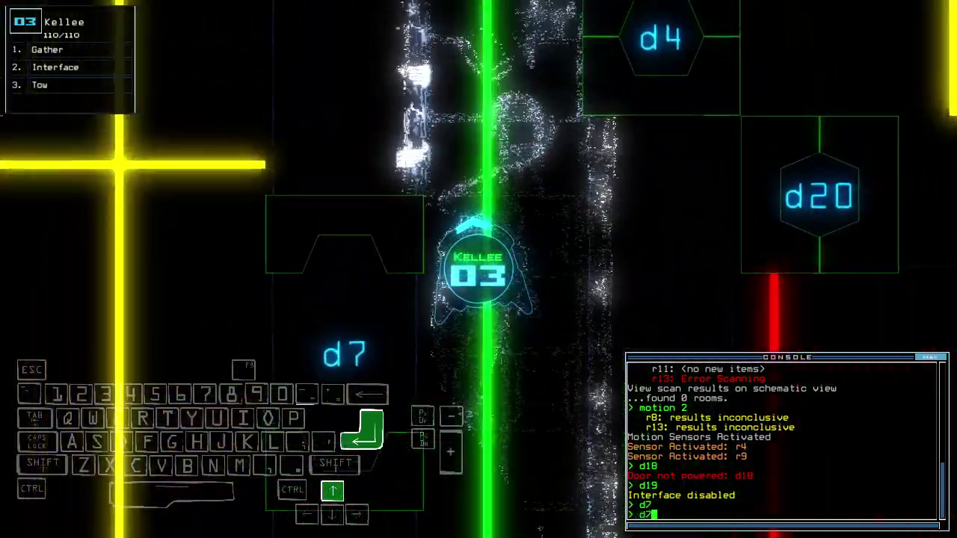
{"action": "type", "text": "d7"}
{"action": "key", "text": "Return"}
{"action": "key", "text": "Tab"}
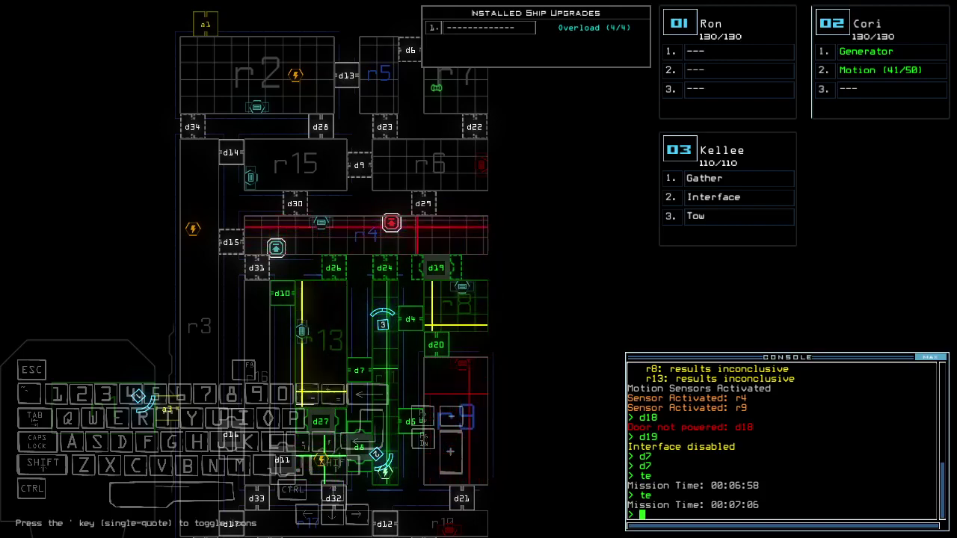
Step: Pan the ship map and enter the f r6 and f r4 room commands
{"action": "key", "text": "Up"}
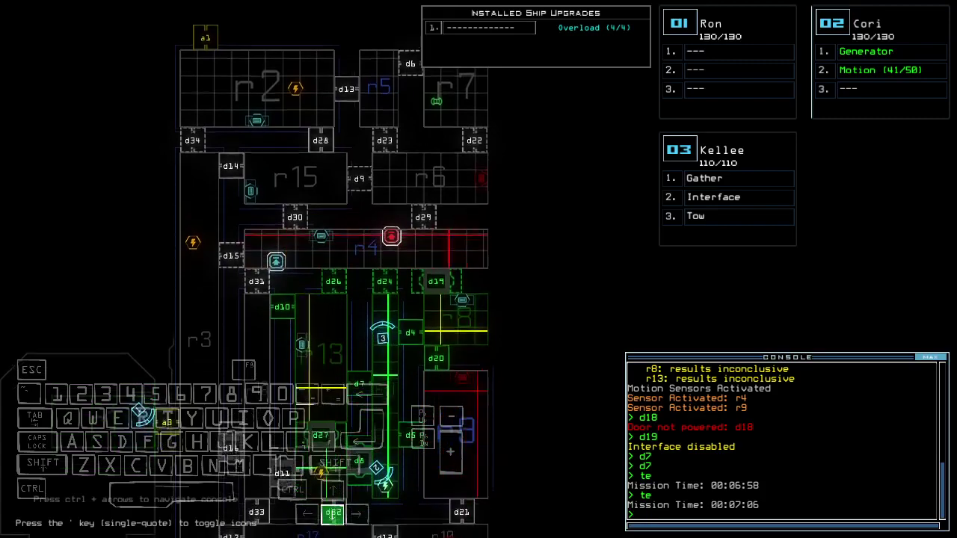
{"action": "key", "text": "Down"}
{"action": "key", "text": "Down"}
{"action": "key", "text": "Up"}
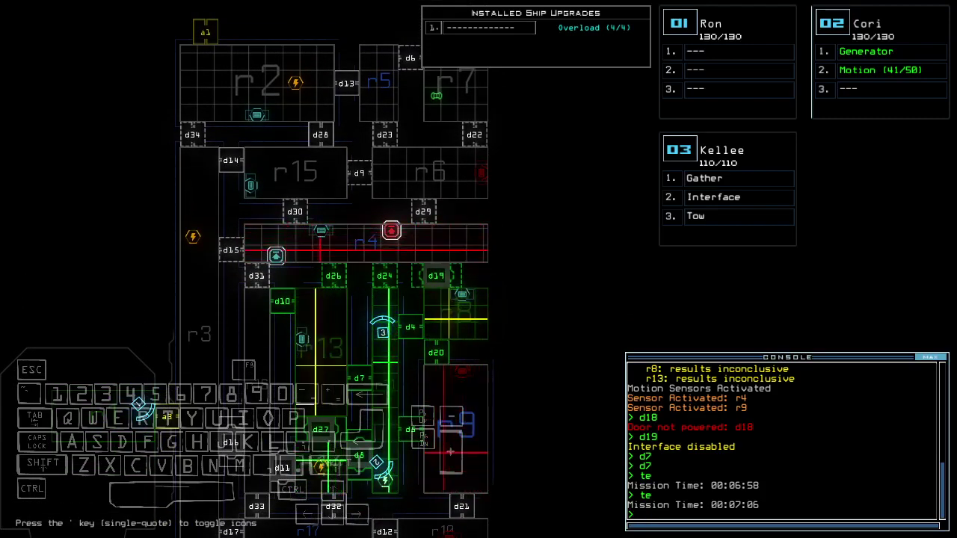
{"action": "type", "text": "6"}
{"action": "key", "text": "Return"}
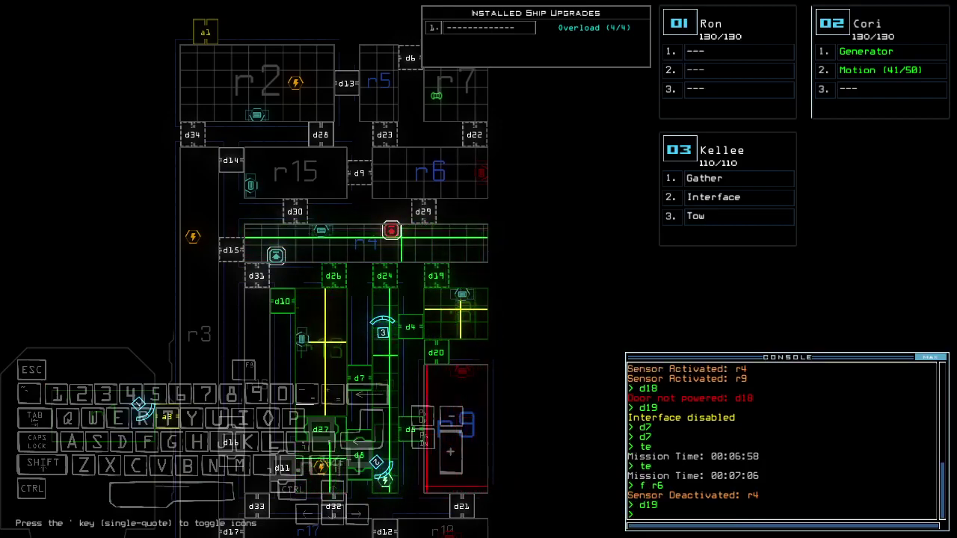
{"action": "type", "text": "f r4"}
{"action": "key", "text": "Return"}
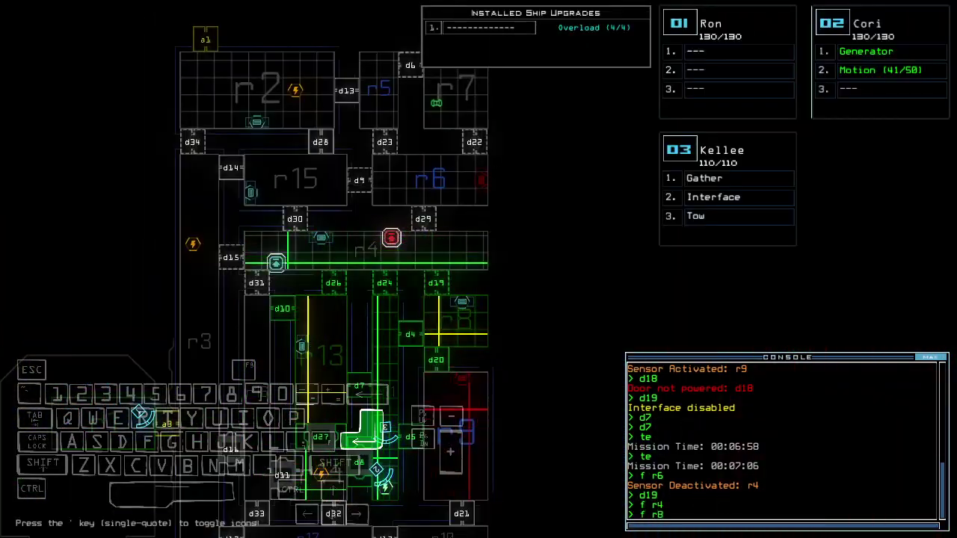
{"action": "type", "text": "te"}
Step: Open door d27 and send drone Cori to Kellee's new room r3
{"action": "key", "text": "Return"}
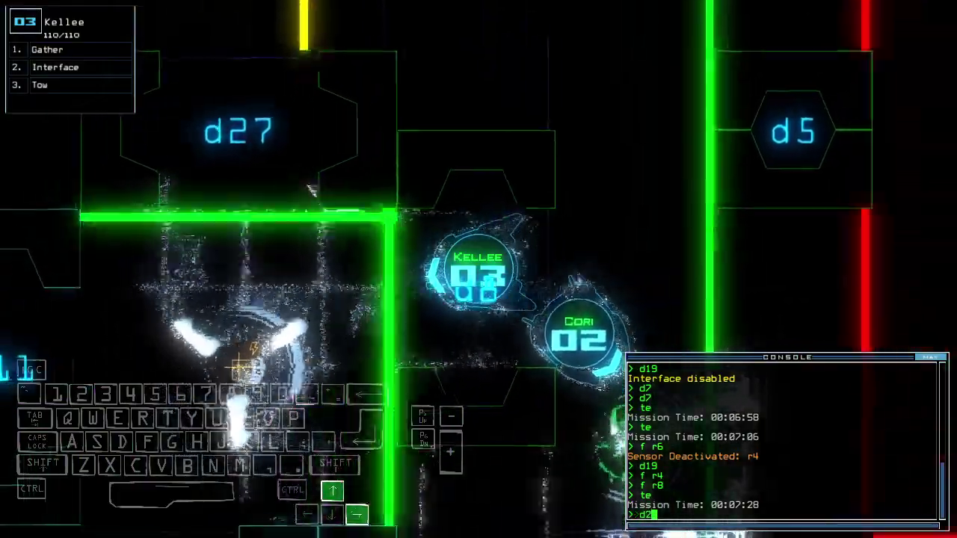
{"action": "type", "text": "d27"}
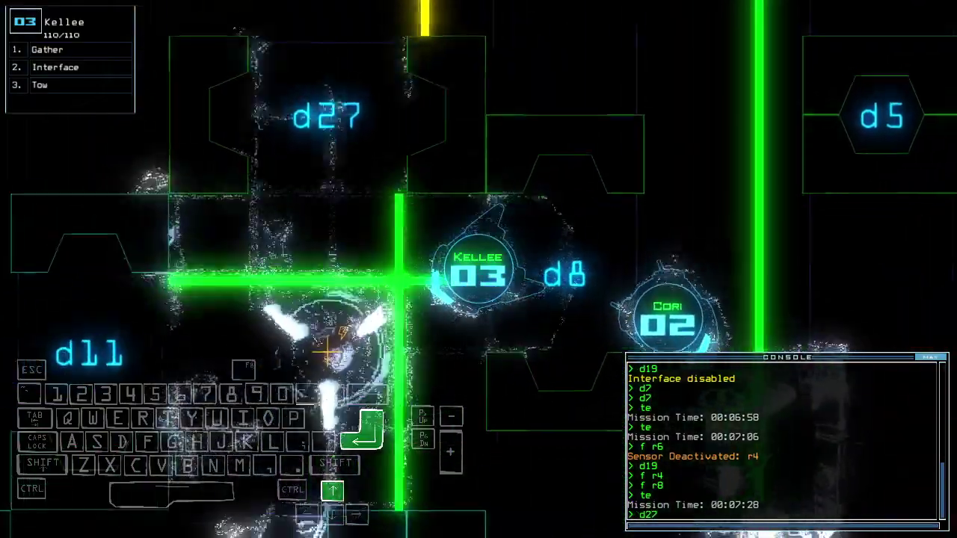
{"action": "key", "text": "Return"}
{"action": "type", "text": "navigate 2"}
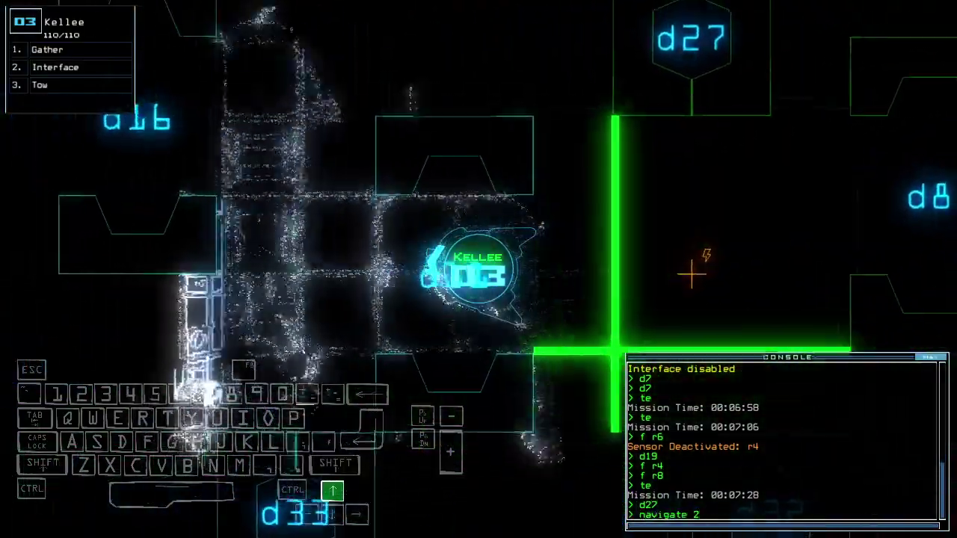
{"action": "key", "text": "Return"}
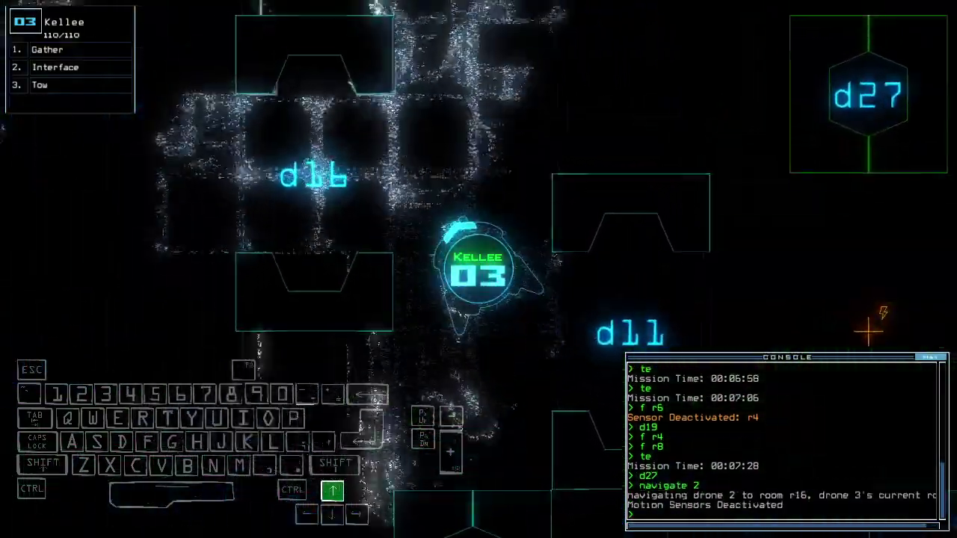
{"action": "type", "text": "navigate 2"}
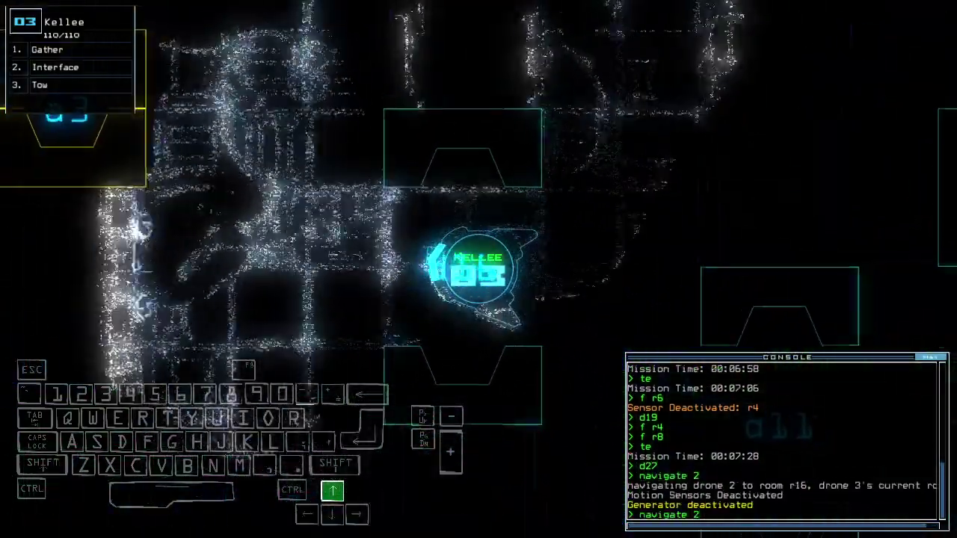
{"action": "key", "text": "Return"}
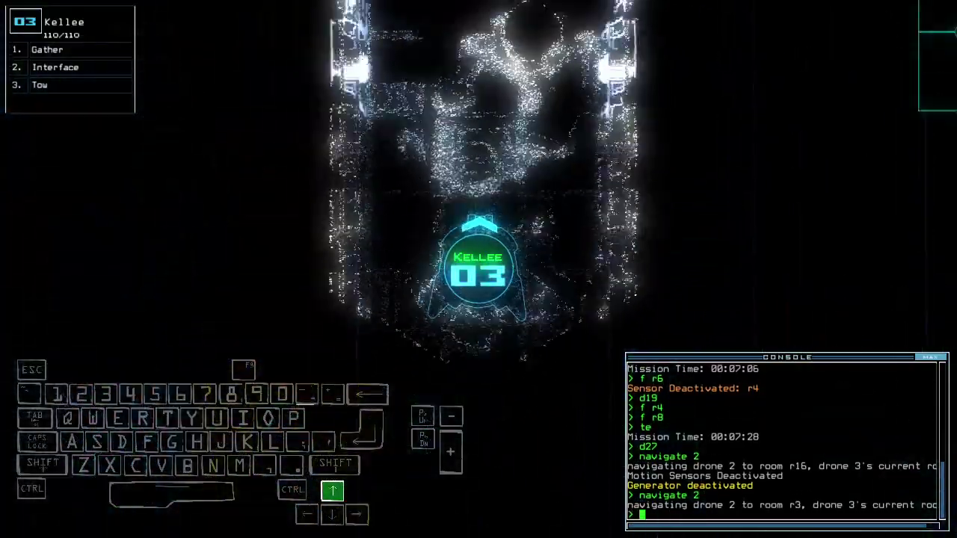
{"action": "key", "text": "space"}
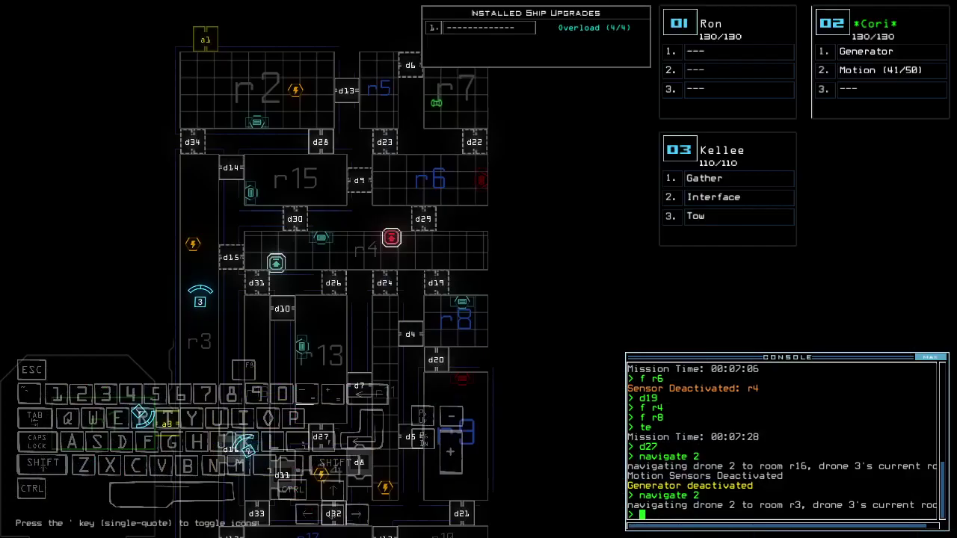
Step: Activate the generator, drive Kellee forward and left, and open door d14
{"action": "key", "text": "2"}
{"action": "type", "text": "ge"}
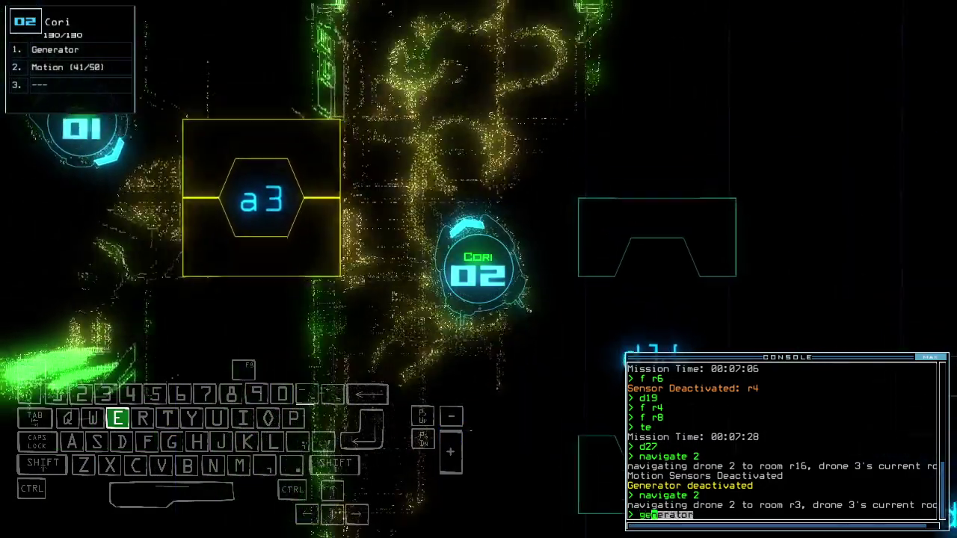
{"action": "key", "text": "3"}
{"action": "key", "text": "Up"}
{"action": "key", "text": "Return"}
{"action": "type", "text": "te"}
{"action": "key", "text": "Return"}
{"action": "key", "text": "Left"}
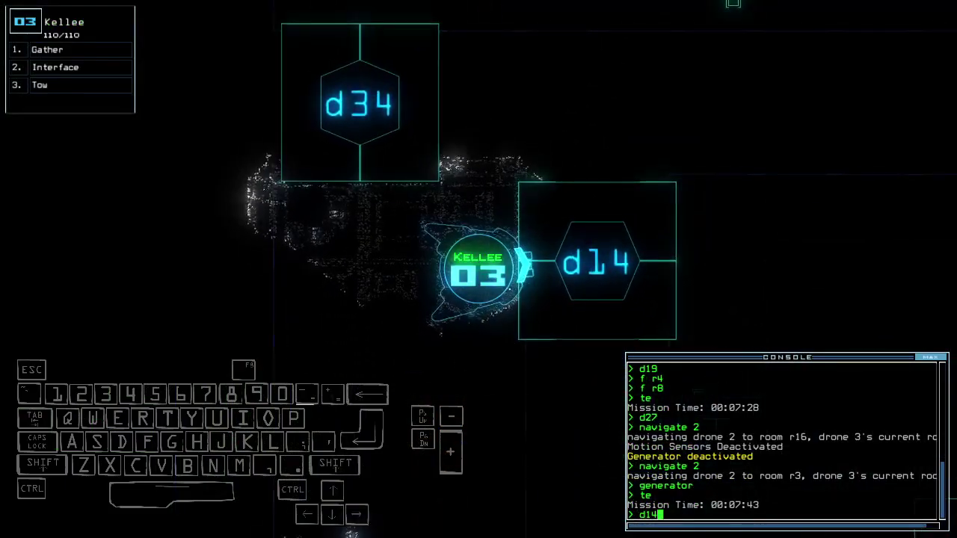
{"action": "key", "text": "Return"}
Step: Turn Cori left while switching between drone views and the ship map
{"action": "key", "text": "Up"}
{"action": "type", "text": "2"}
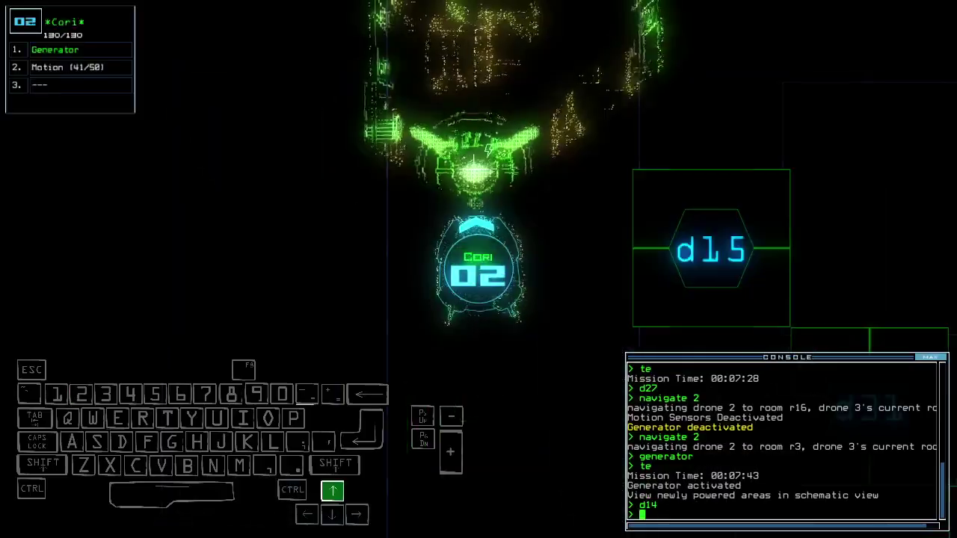
{"action": "type", "text": "te"}
{"action": "key", "text": "Return"}
{"action": "key", "text": "Left"}
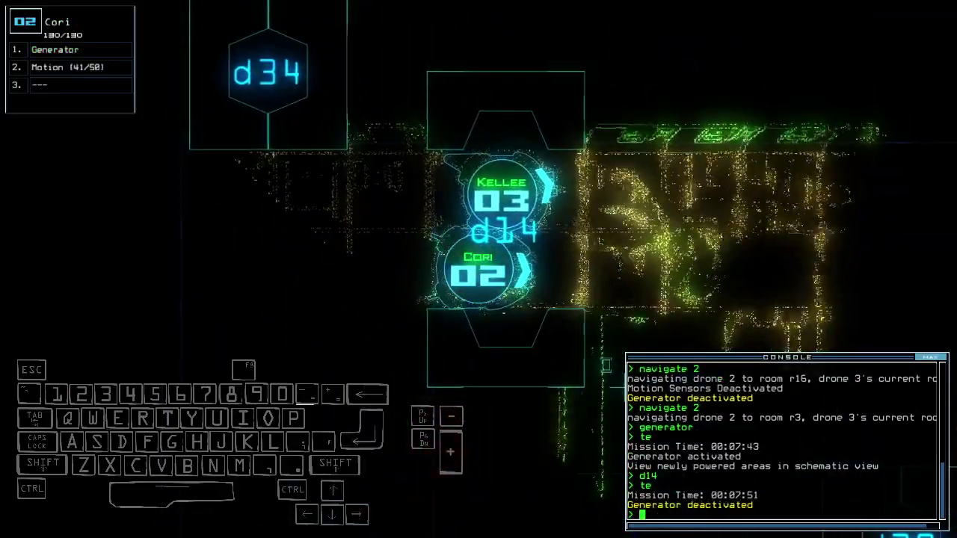
{"action": "key", "text": "space"}
{"action": "key", "text": "3"}
{"action": "key", "text": "2"}
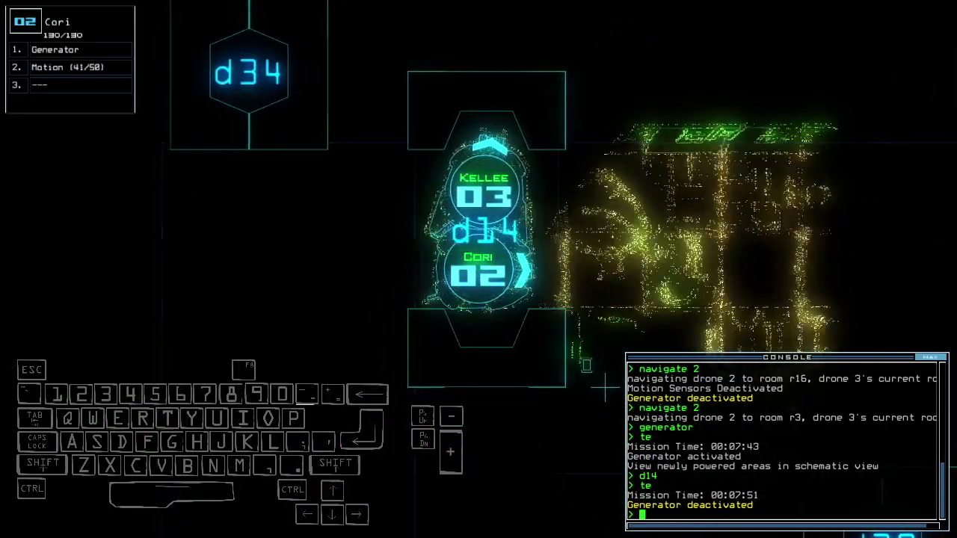
{"action": "key", "text": "space"}
{"action": "type", "text": "te"}
{"action": "key", "text": "Return"}
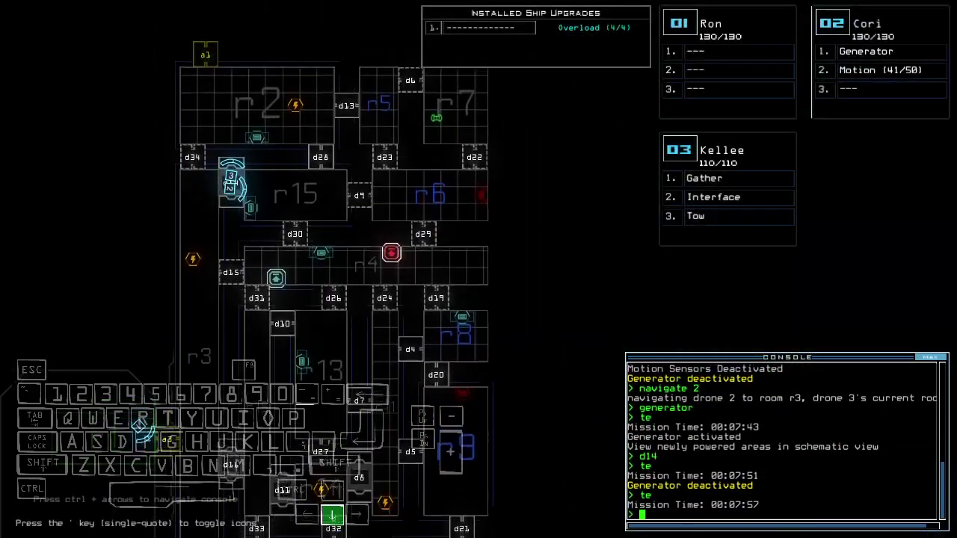
{"action": "scroll", "coordinate": [329, 225], "scroll_direction": "down", "scroll_amount": 1}
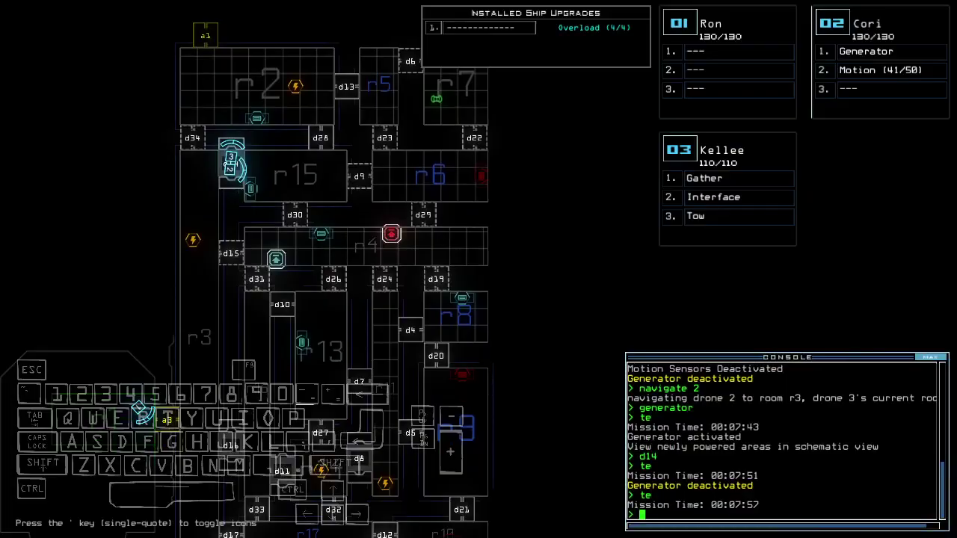
{"action": "scroll", "coordinate": [329, 225], "scroll_direction": "up", "scroll_amount": 1}
Step: Drive Cori forward, power door d34 via the generator, and begin re-docking at a1
{"action": "key", "text": "Left"}
{"action": "key", "text": "space"}
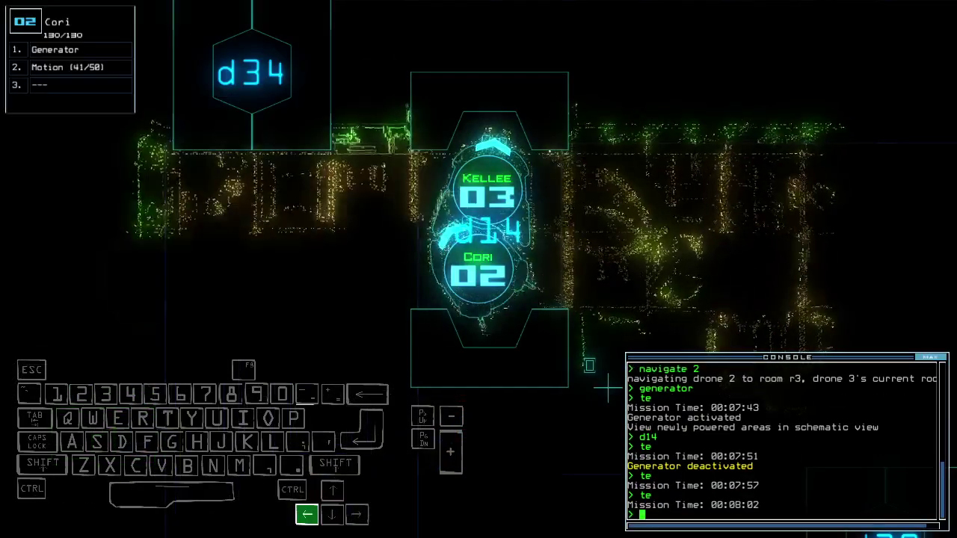
{"action": "key", "text": "Up"}
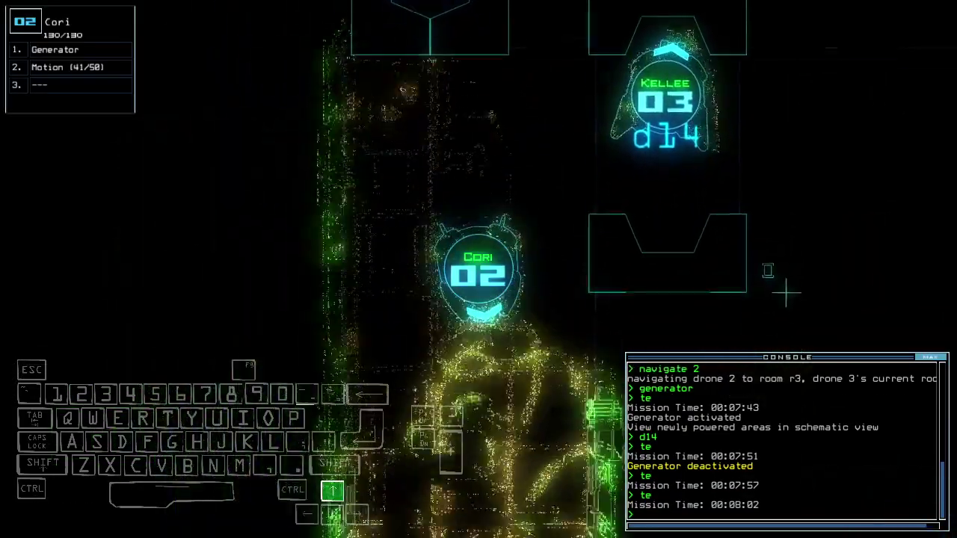
{"action": "type", "text": "generator ;d34"}
{"action": "key", "text": "Right"}
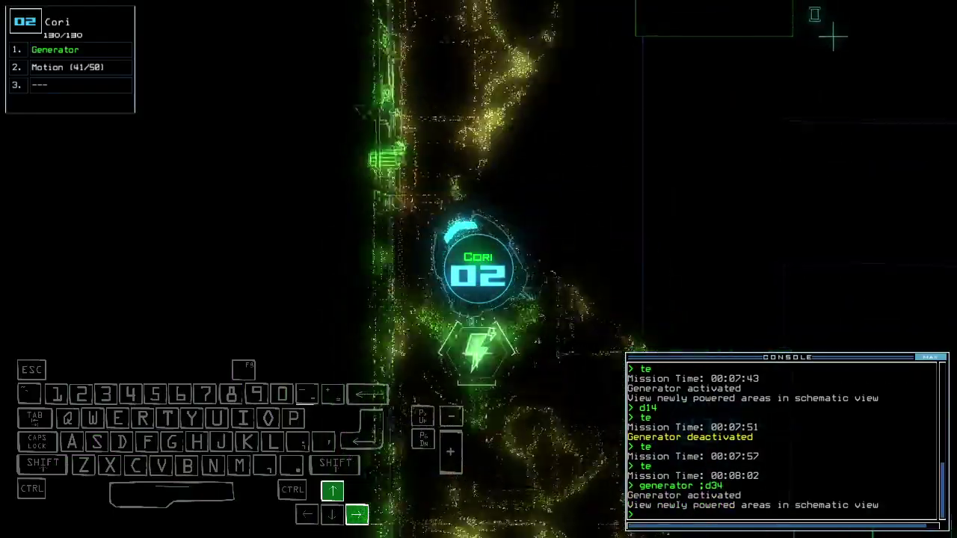
{"action": "type", "text": "dd a1"}
{"action": "key", "text": "Return"}
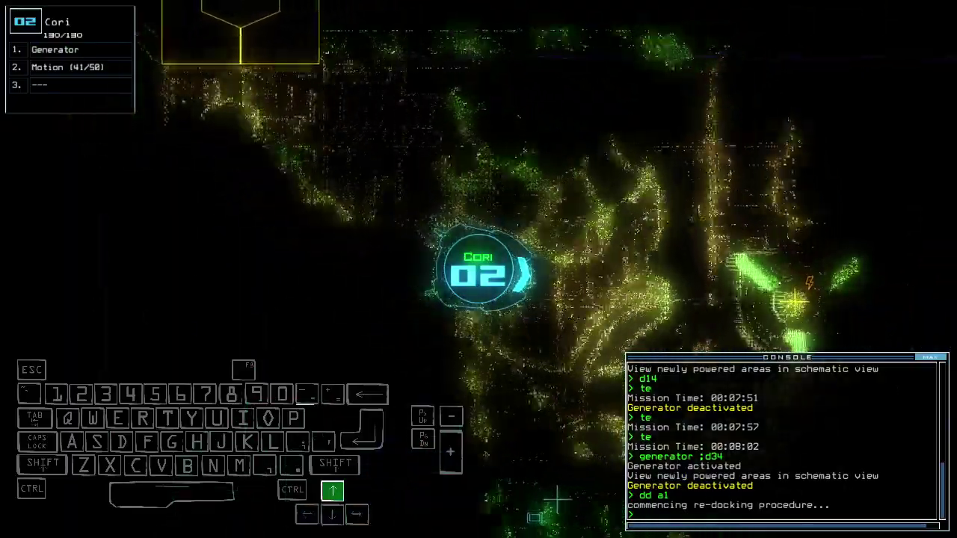
{"action": "type", "text": "generator"}
Step: Activate the generator, open door d23, and drive Kellee forward through the ship
{"action": "key", "text": "Return"}
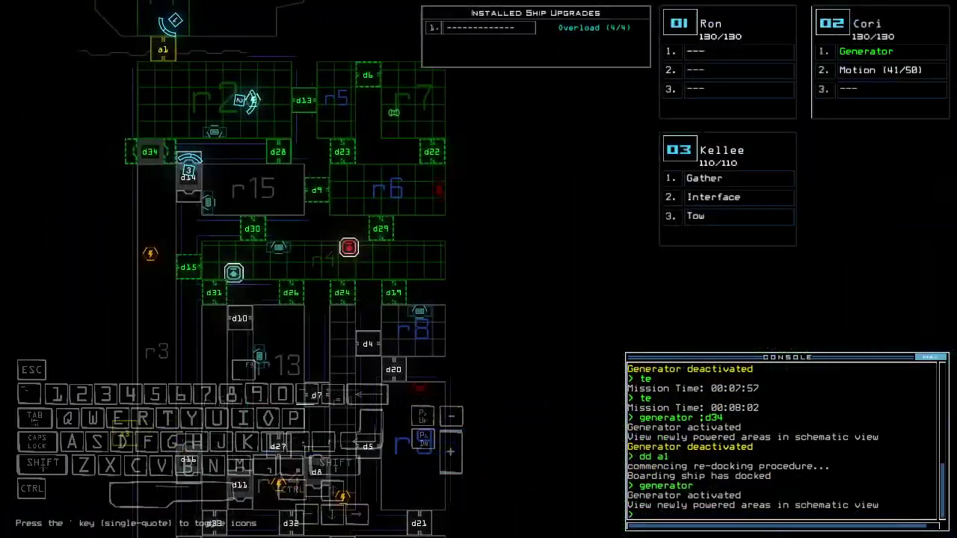
{"action": "type", "text": "23"}
{"action": "key", "text": "Return"}
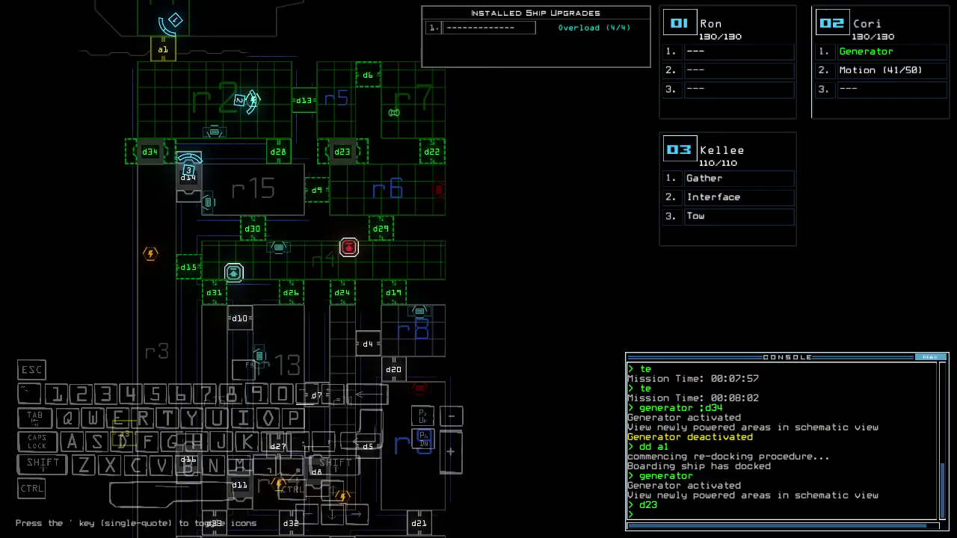
{"action": "key", "text": "3"}
{"action": "key", "text": "Up"}
{"action": "key", "text": "space"}
{"action": "key", "text": "space"}
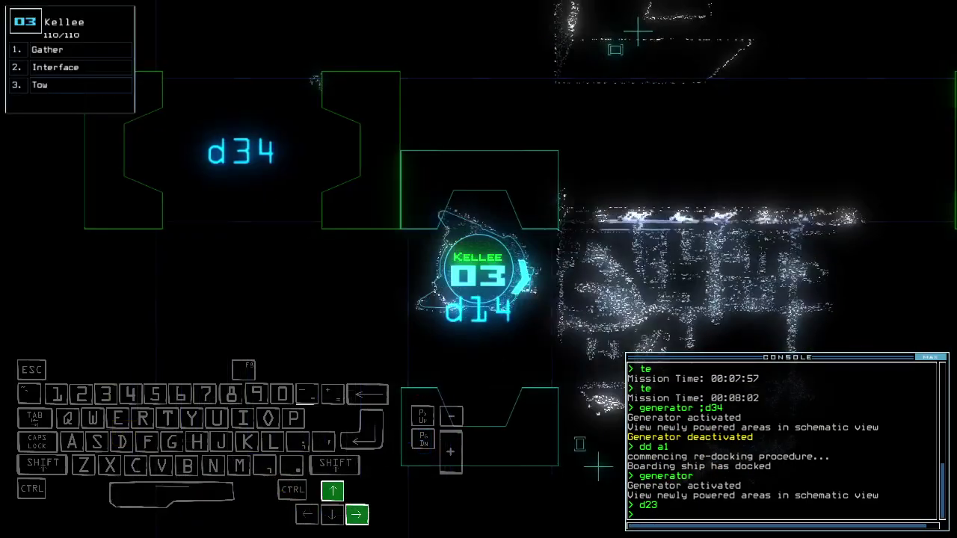
{"action": "key", "text": "Up"}
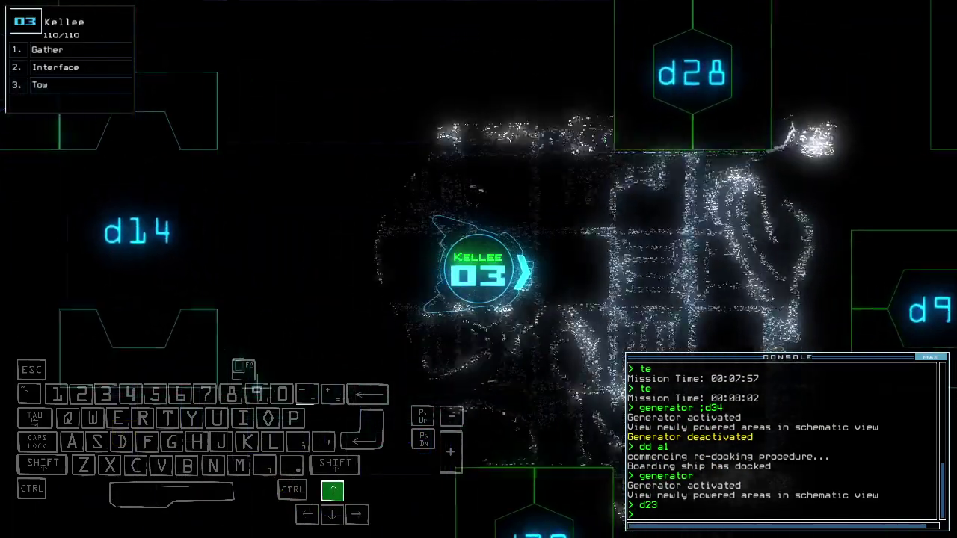
{"action": "type", "text": "d9"}
Step: Open door d9, drive Kellee down the corridor, and close three nearby doors
{"action": "key", "text": "Return"}
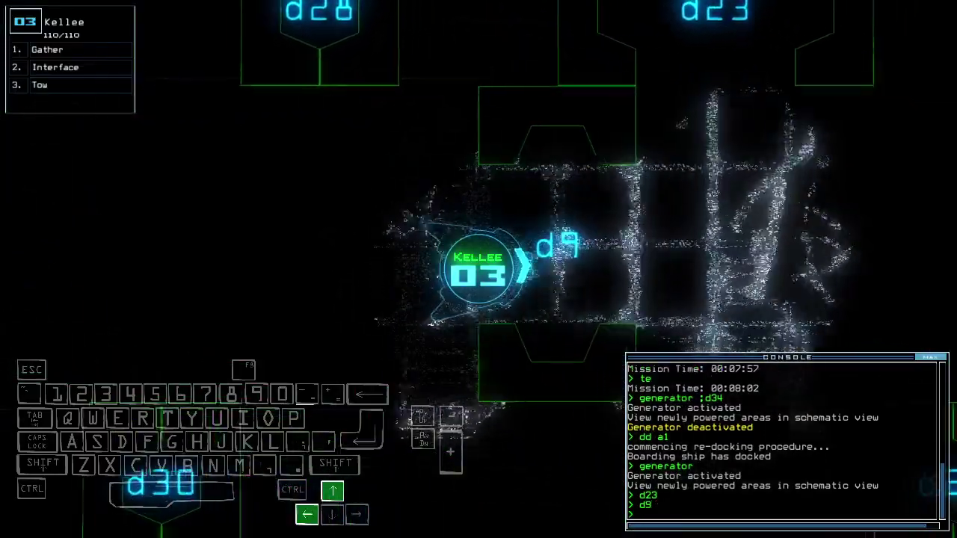
{"action": "key", "text": "Up"}
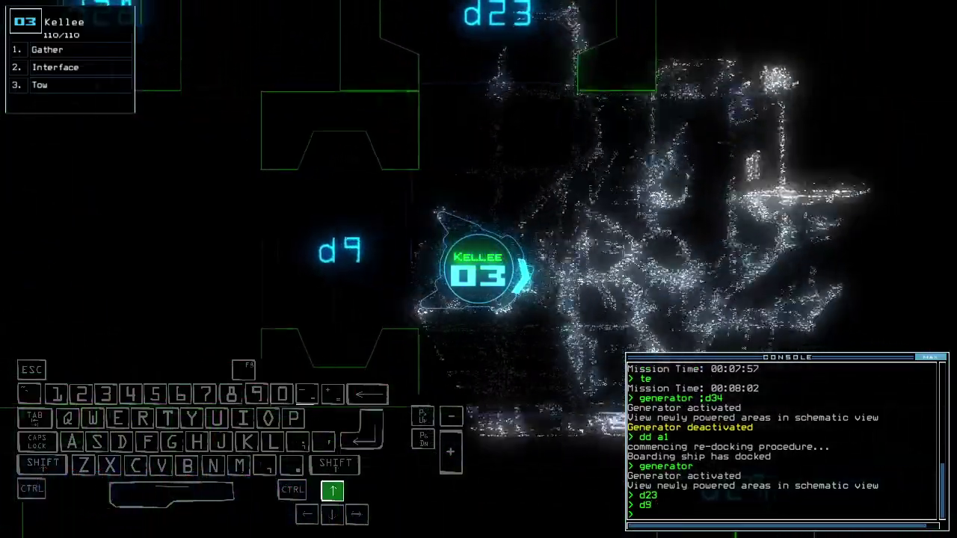
{"action": "type", "text": "cccc"}
{"action": "key", "text": "Return"}
{"action": "key", "text": "Up"}
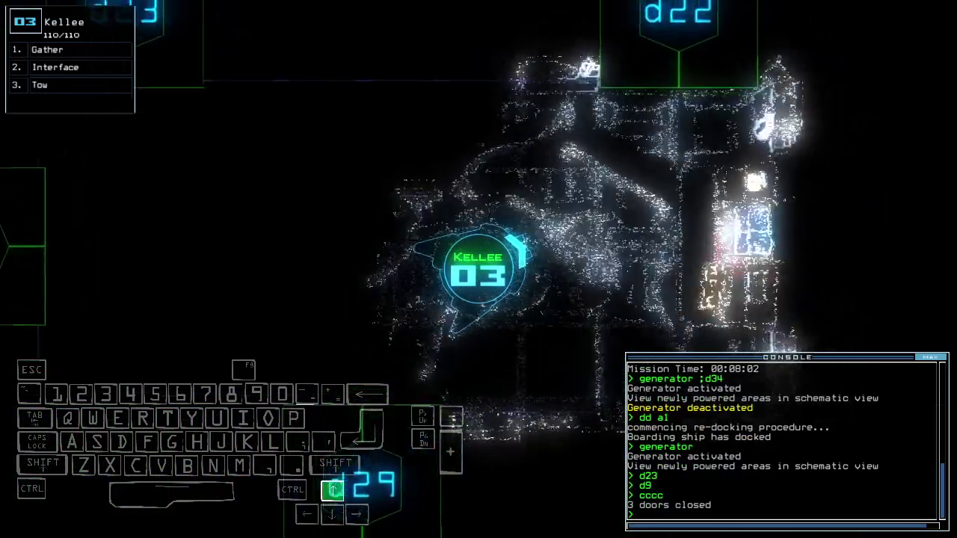
{"action": "key", "text": "Tab"}
{"action": "key", "text": "Tab"}
{"action": "type", "text": "d22"}
Step: Open door d22, drive Kellee up to the fuel source, and gather fuel
{"action": "key", "text": "Return"}
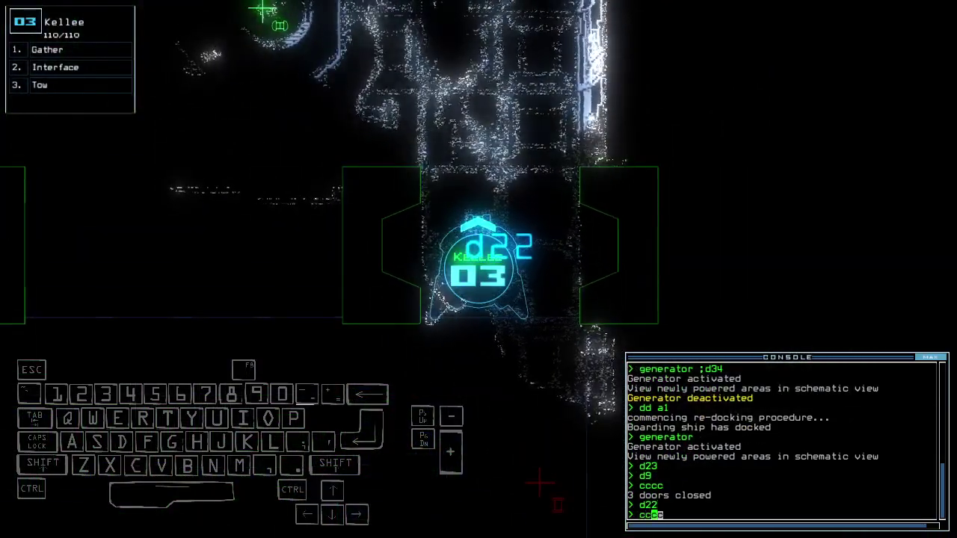
{"action": "key", "text": "Up"}
{"action": "key", "text": "Escape"}
{"action": "key", "text": "Up"}
{"action": "key", "text": "Up"}
{"action": "key", "text": "space"}
{"action": "type", "text": "g"}
{"action": "key", "text": "Return"}
Step: Open door d6 and steer the drone through the room
{"action": "key", "text": "space"}
{"action": "type", "text": "d6"}
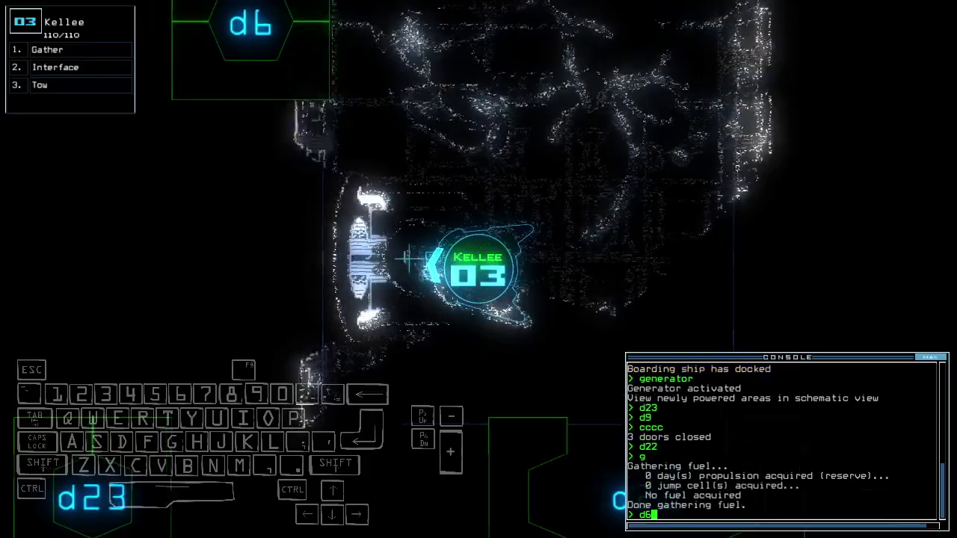
{"action": "key", "text": "Up"}
{"action": "key", "text": "Right"}
{"action": "key", "text": "Up"}
{"action": "key", "text": "Return"}
{"action": "key", "text": "space"}
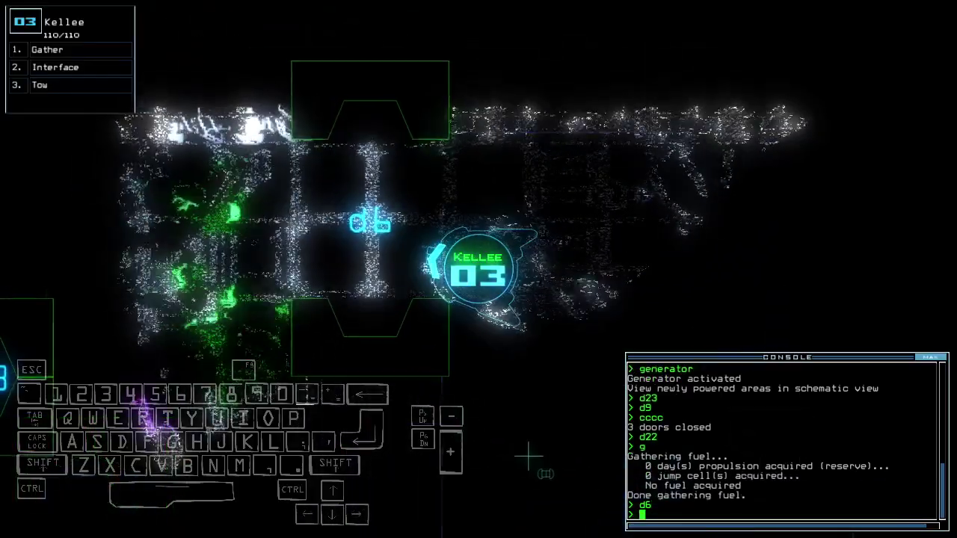
{"action": "key", "text": "Up"}
{"action": "key", "text": "space"}
{"action": "key", "text": "space"}
{"action": "key", "text": "Up"}
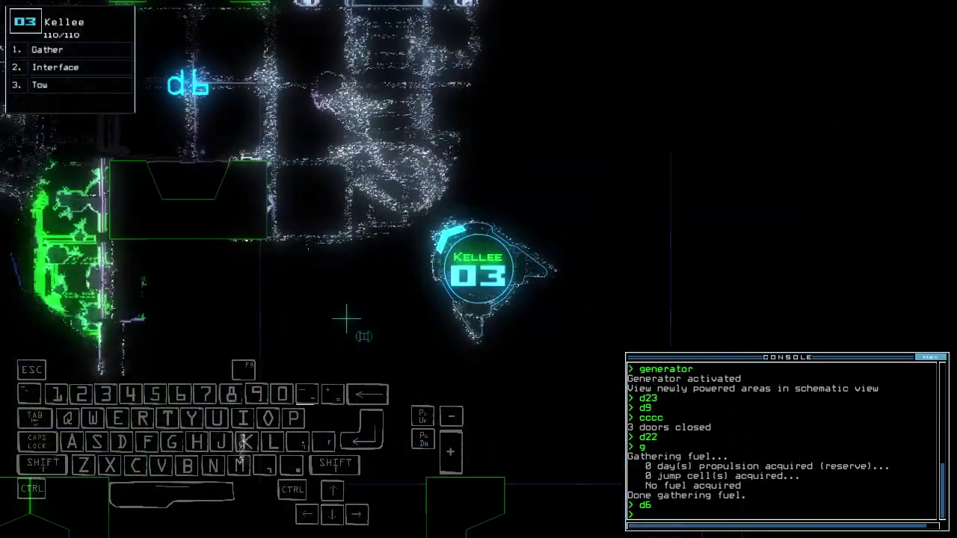
{"action": "type", "text": "overload r7"}
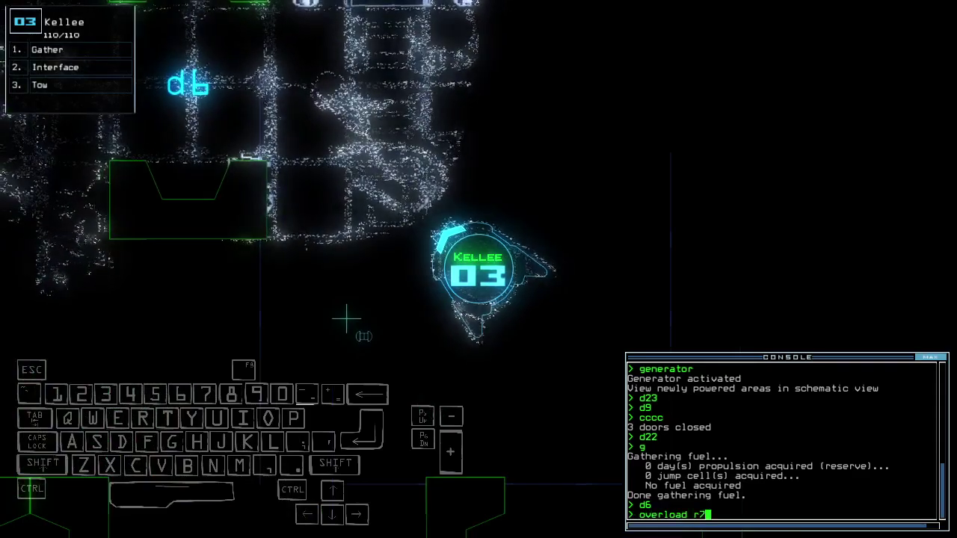
Step: Back the drone away, overload room r7, then drive forward again
{"action": "key", "text": "Down"}
{"action": "key", "text": "Down"}
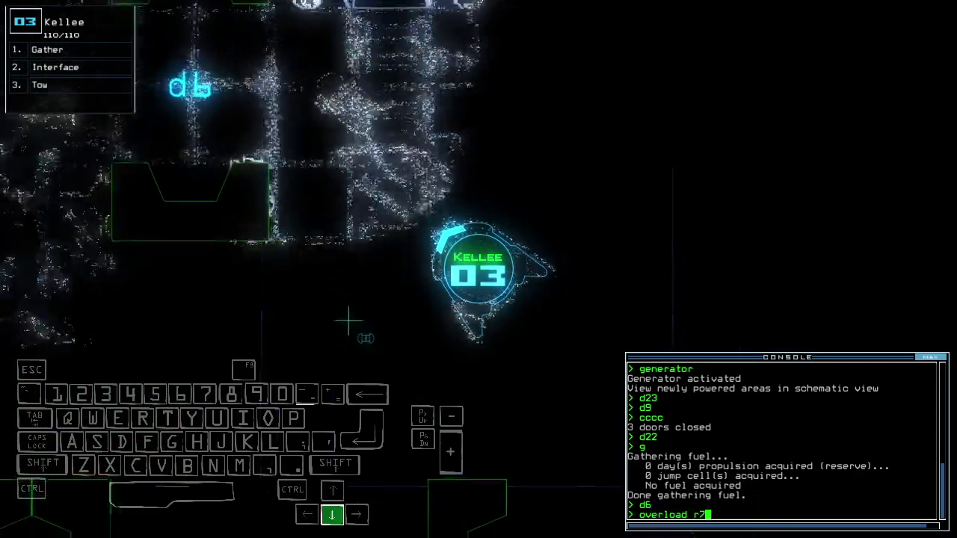
{"action": "key", "text": "Down"}
{"action": "key", "text": "Down"}
{"action": "key", "text": "Down"}
{"action": "key", "text": "Down"}
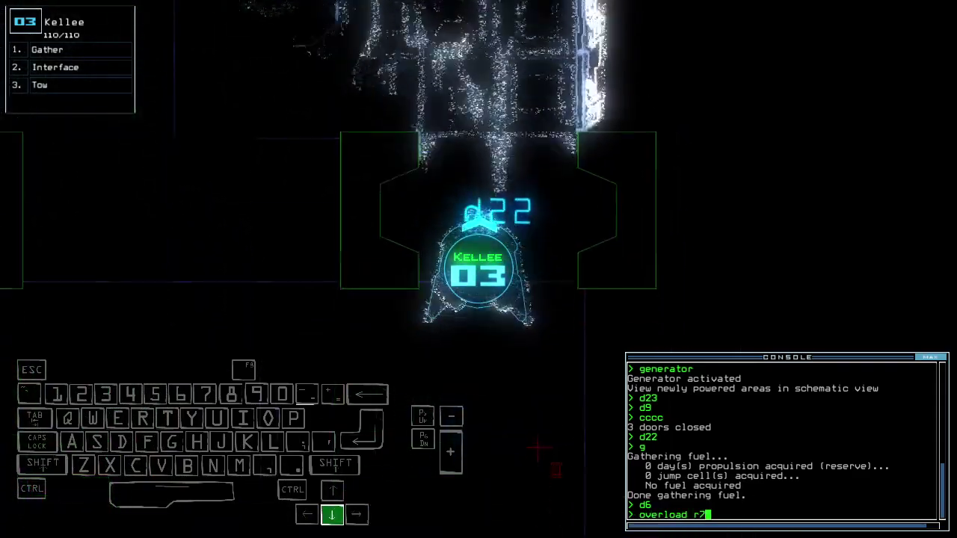
{"action": "key", "text": "Return"}
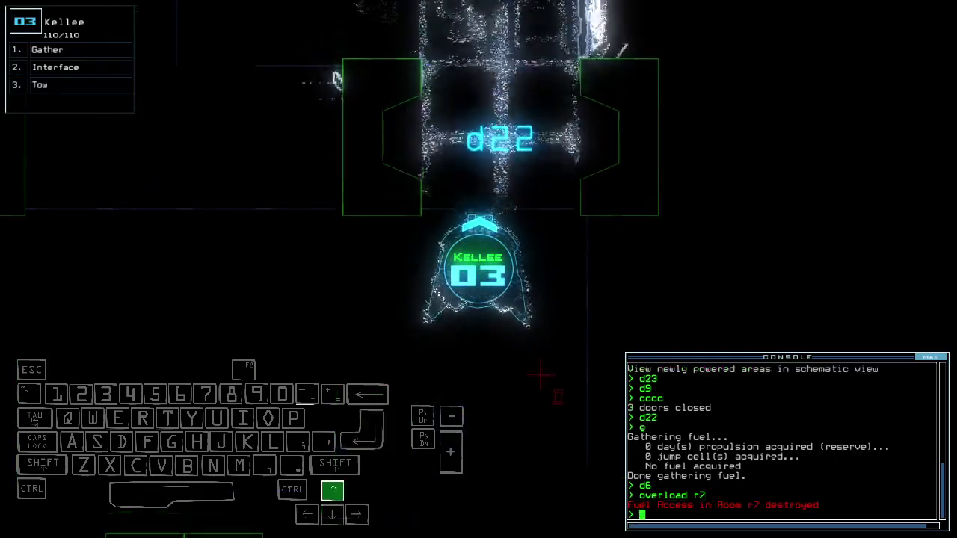
{"action": "key", "text": "Up"}
{"action": "key", "text": "Up"}
{"action": "key", "text": "Up"}
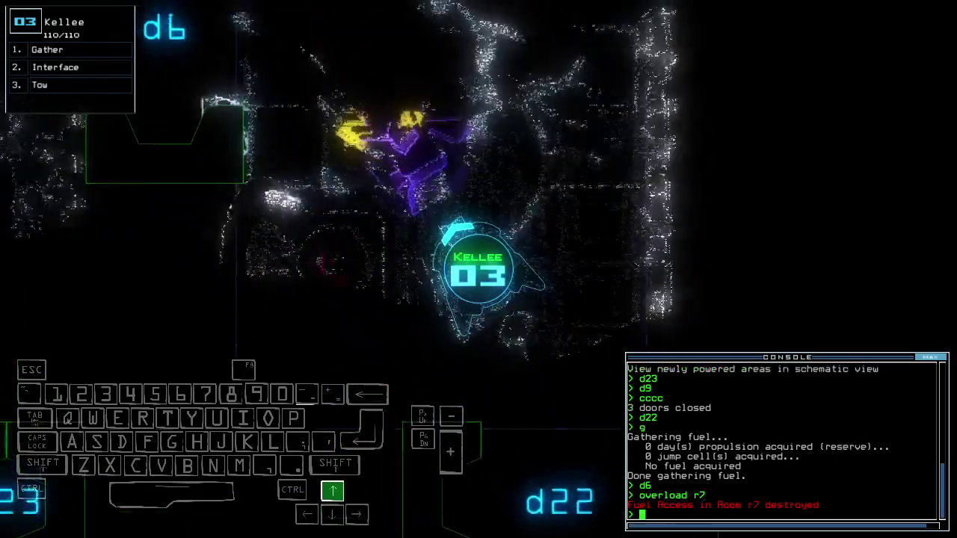
Step: Gather scrap with Kellee and close the nearby doors
{"action": "key", "text": "Up"}
{"action": "type", "text": "g"}
{"action": "key", "text": "Return"}
{"action": "key", "text": "Up"}
{"action": "key", "text": "Up"}
{"action": "key", "text": "Up"}
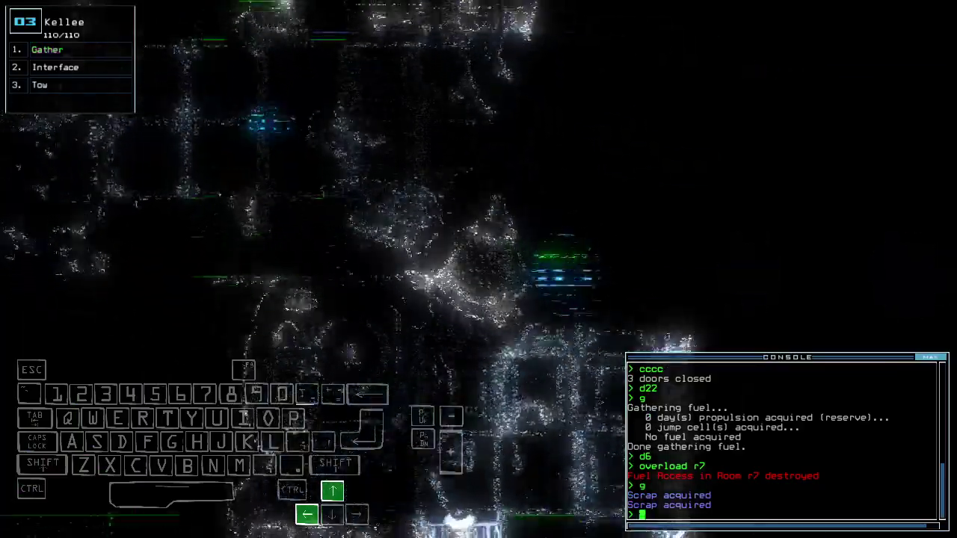
{"action": "key", "text": "Up"}
{"action": "key", "text": "Up"}
{"action": "key", "text": "Up"}
{"action": "key", "text": "Up"}
{"action": "type", "text": "cccc"}
{"action": "key", "text": "Return"}
{"action": "key", "text": "Up"}
{"action": "key", "text": "Up"}
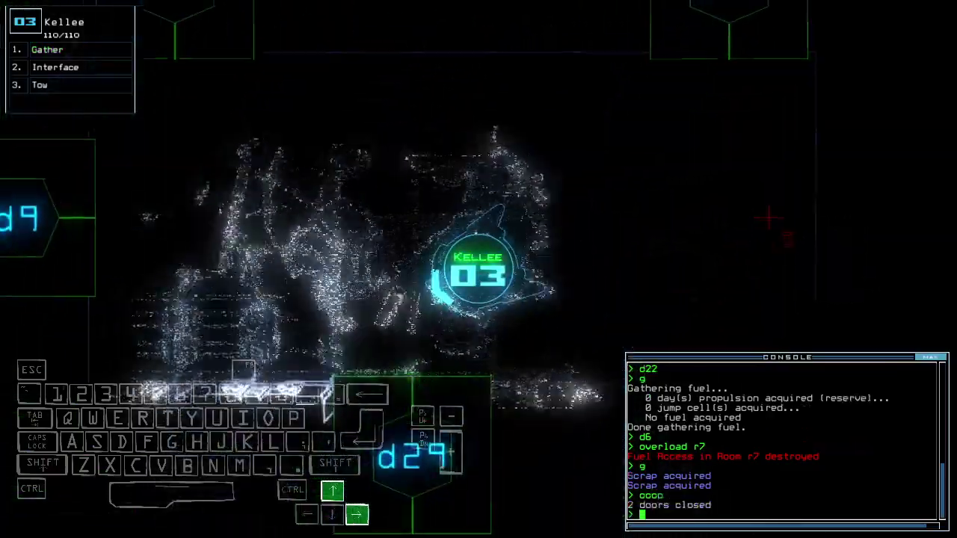
{"action": "type", "text": "d9"}
Step: Open door d9, drive Kellee through, and close it behind her
{"action": "key", "text": "Return"}
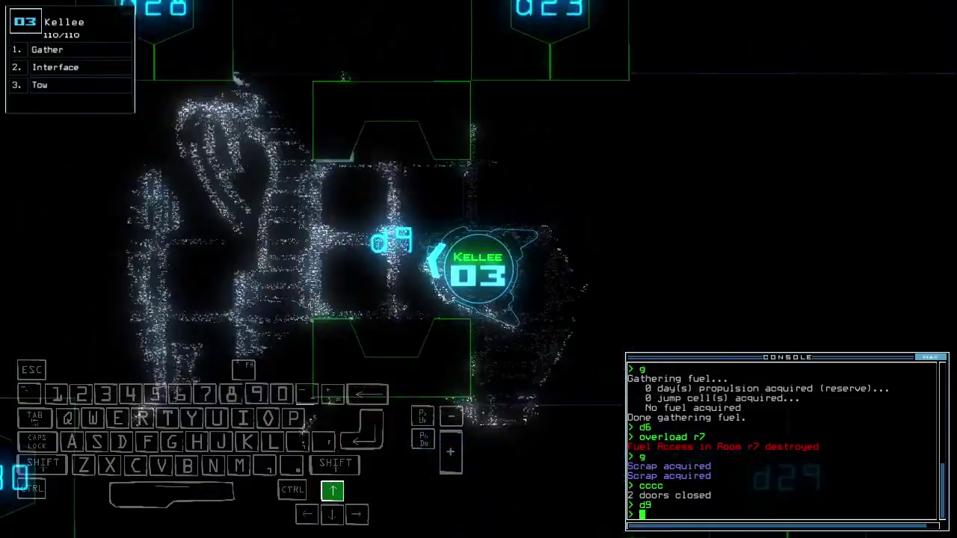
{"action": "key", "text": "Up"}
{"action": "key", "text": "Up"}
{"action": "key", "text": "Up"}
{"action": "type", "text": "cccc"}
{"action": "key", "text": "Return"}
{"action": "key", "text": "Up"}
{"action": "key", "text": "Up"}
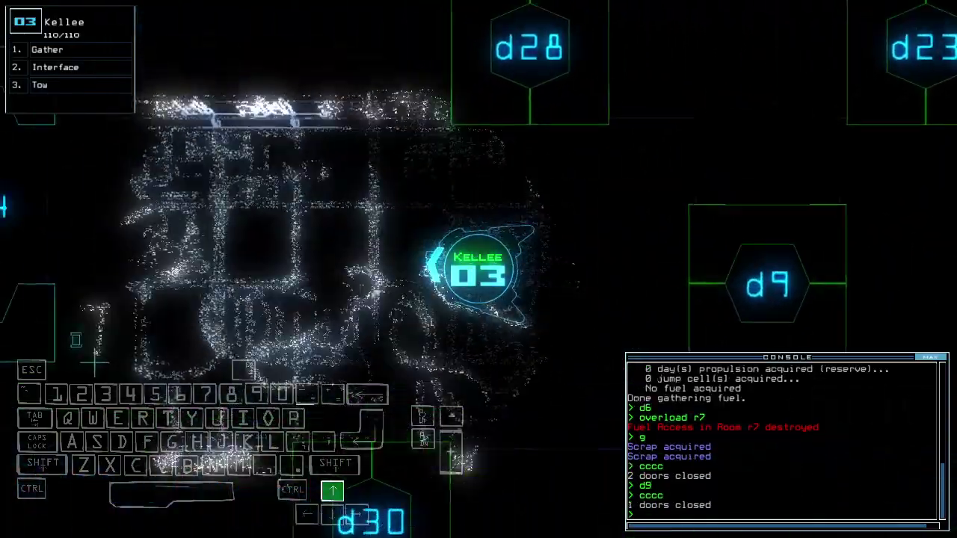
{"action": "key", "text": "space"}
{"action": "key", "text": "space"}
{"action": "type", "text": "d28"}
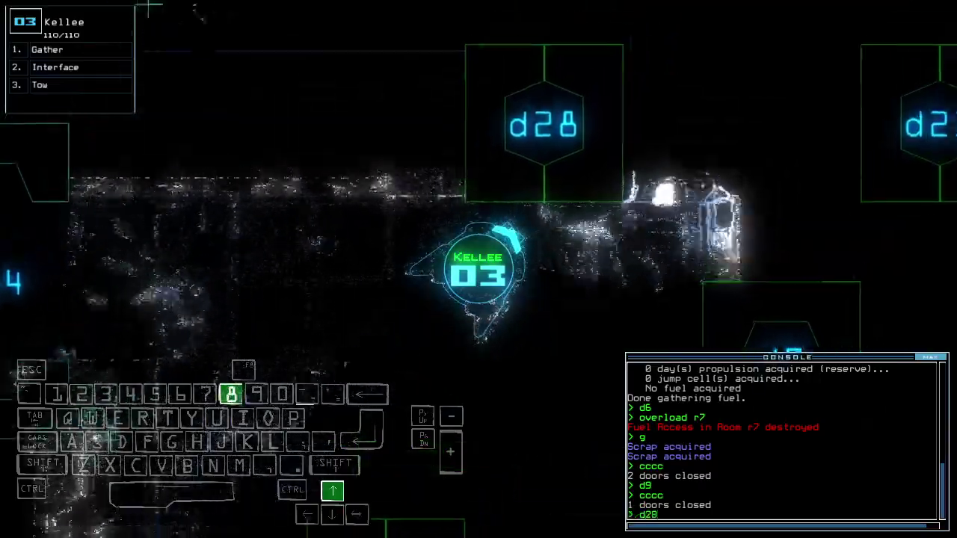
Step: Open door d28, drive Kellee through toward Cori, and close it behind her
{"action": "key", "text": "Return"}
{"action": "key", "text": "Up"}
{"action": "key", "text": "Up"}
{"action": "key", "text": "Up"}
{"action": "type", "text": "cccc"}
{"action": "key", "text": "Return"}
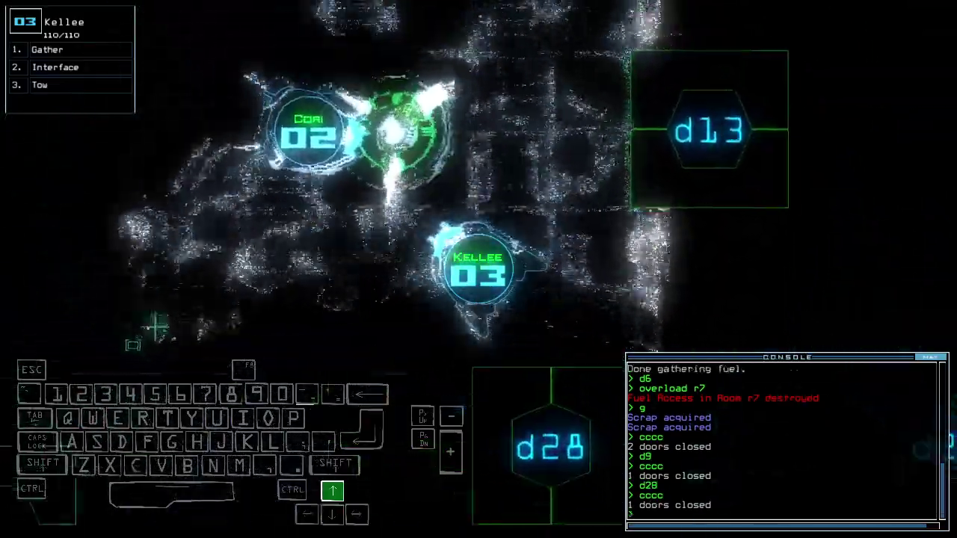
{"action": "key", "text": "Up"}
{"action": "key", "text": "Up"}
{"action": "key", "text": "Up"}
{"action": "key", "text": "Up"}
{"action": "type", "text": "arr"}
Step: Open all room r1 doors, send drone 2 back there, and drive Kellee through
{"action": "key", "text": "Return"}
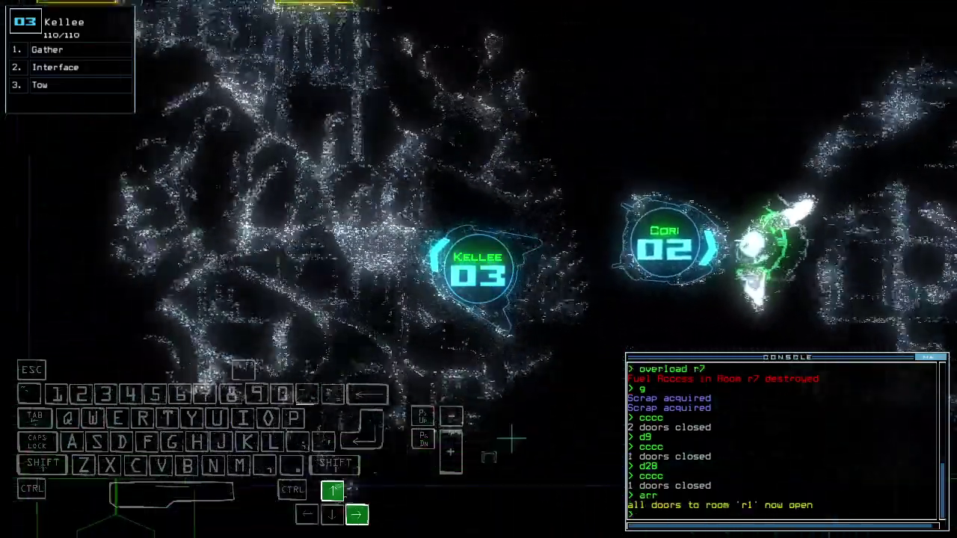
{"action": "type", "text": "back 2"}
{"action": "key", "text": "Return"}
{"action": "key", "text": "Up"}
{"action": "key", "text": "Up"}
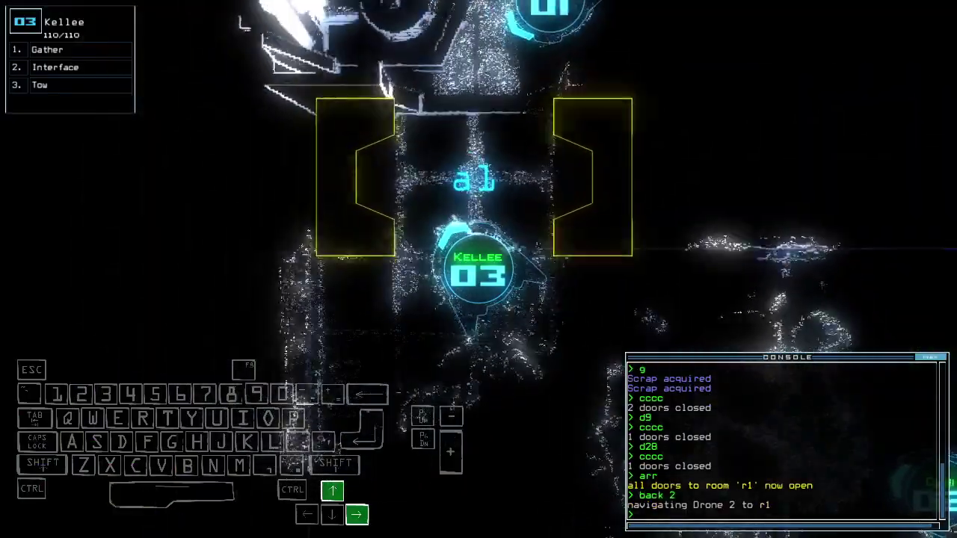
{"action": "key", "text": "Up"}
{"action": "key", "text": "Up"}
Step: Pan the ship schematic down to the lower rooms and back up to room r1
{"action": "key", "text": "space"}
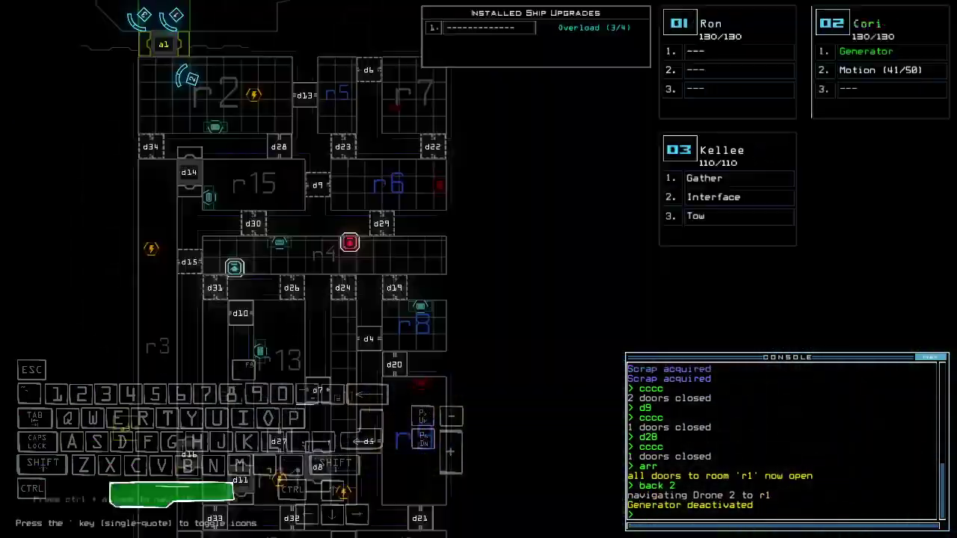
{"action": "key", "text": "Left"}
{"action": "key", "text": "Left"}
{"action": "key", "text": "Down"}
{"action": "key", "text": "Down"}
{"action": "key", "text": "Down"}
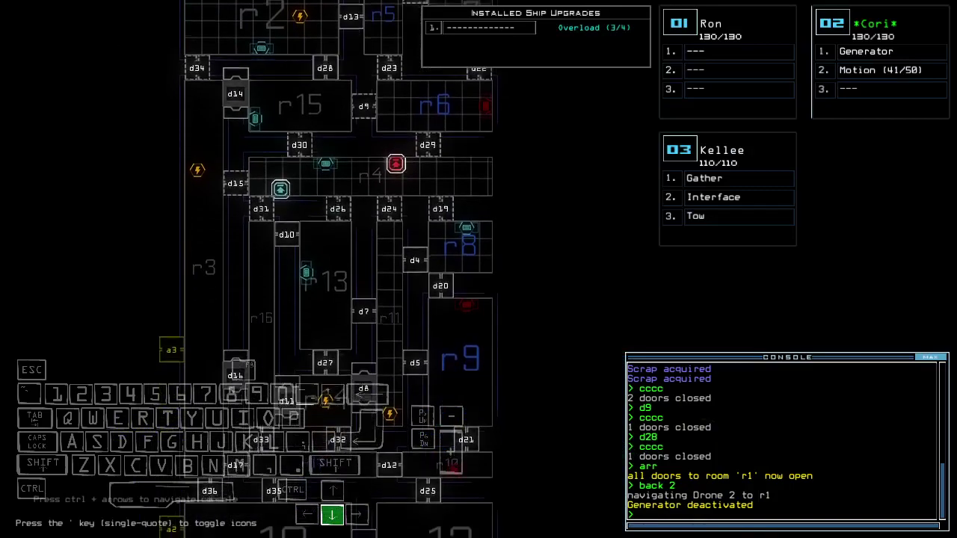
{"action": "key", "text": "Down"}
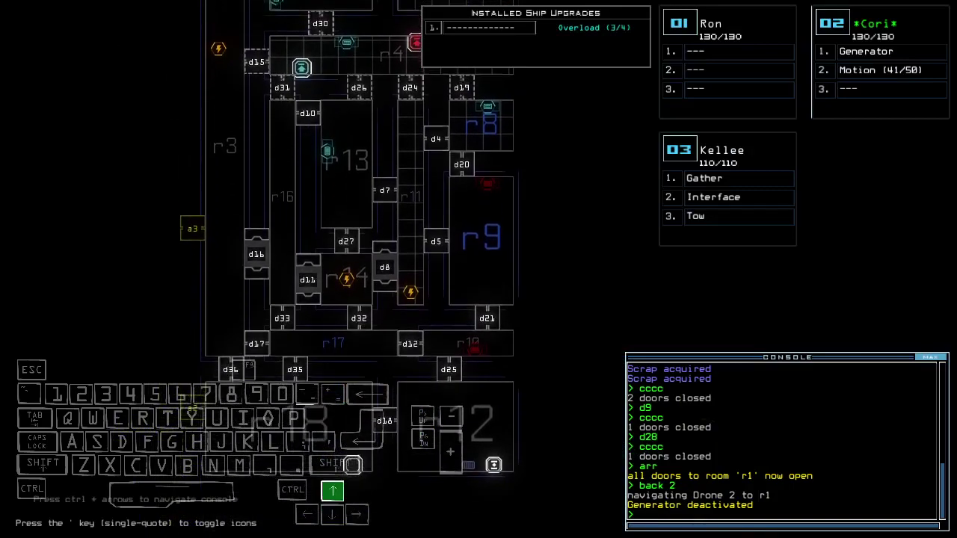
{"action": "key", "text": "Up"}
{"action": "key", "text": "Up"}
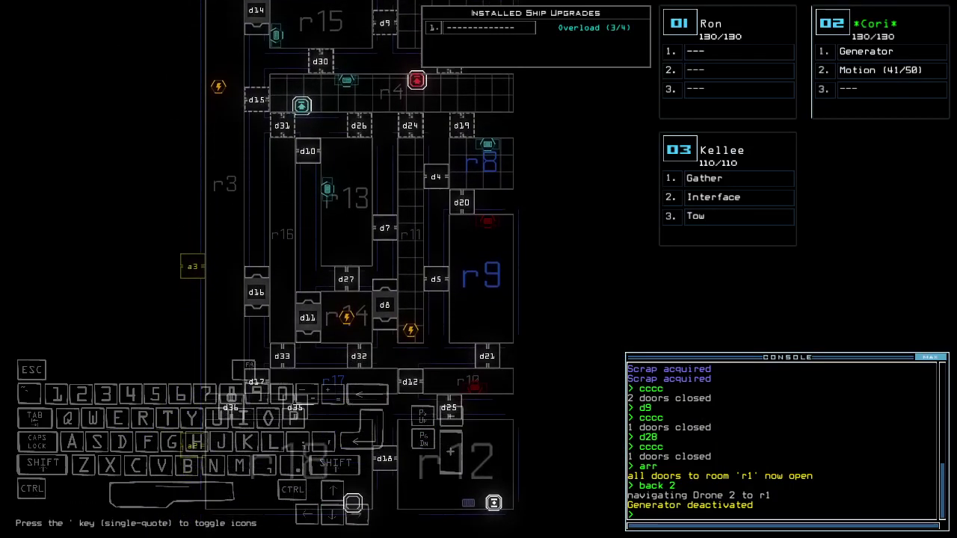
{"action": "key", "text": "Up"}
{"action": "key", "text": "Down"}
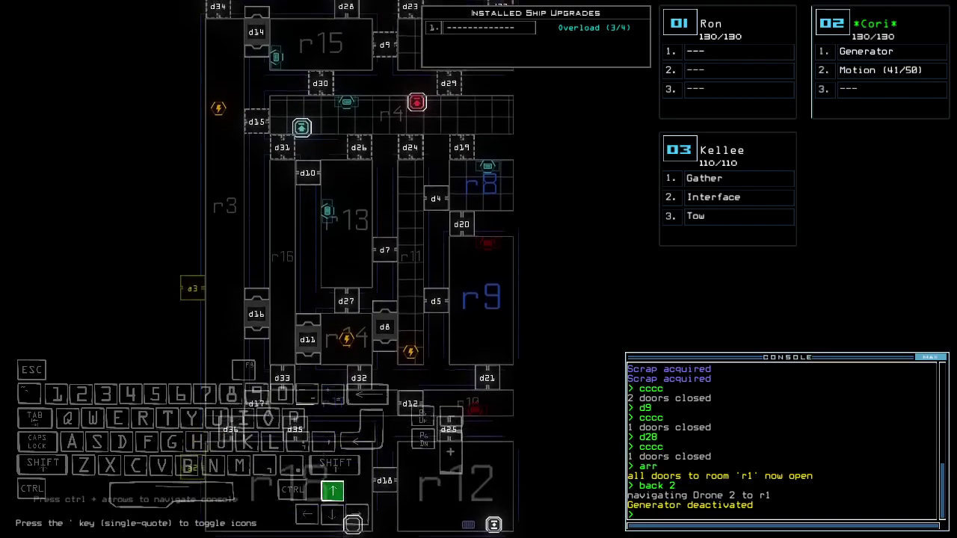
{"action": "key", "text": "Up"}
{"action": "key", "text": "Up"}
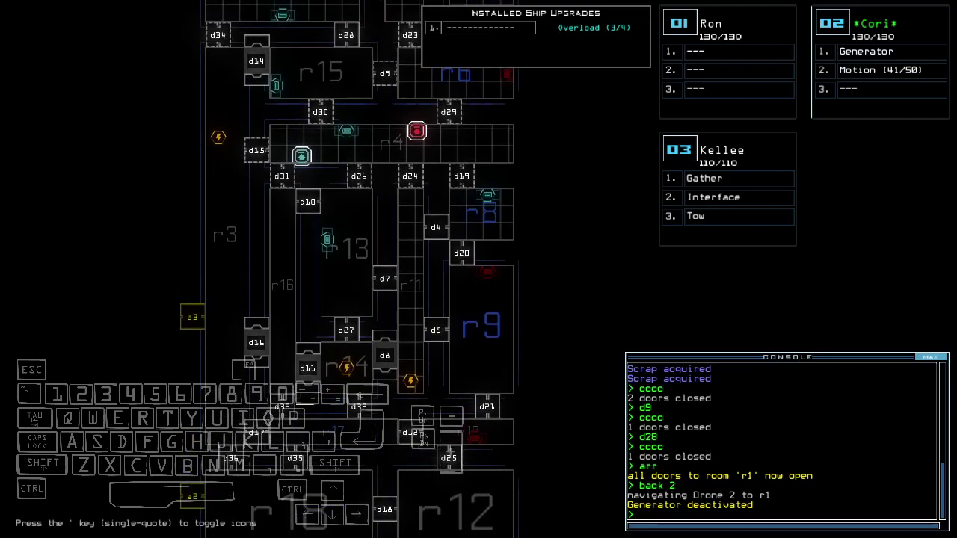
{"action": "key", "text": "Up"}
{"action": "key", "text": "Up"}
{"action": "key", "text": "Up"}
{"action": "type", "text": "ra"}
Step: Close all doors to room r1, leave the derelict, and accept the 820 score
{"action": "key", "text": "Return"}
{"action": "key", "text": "Up"}
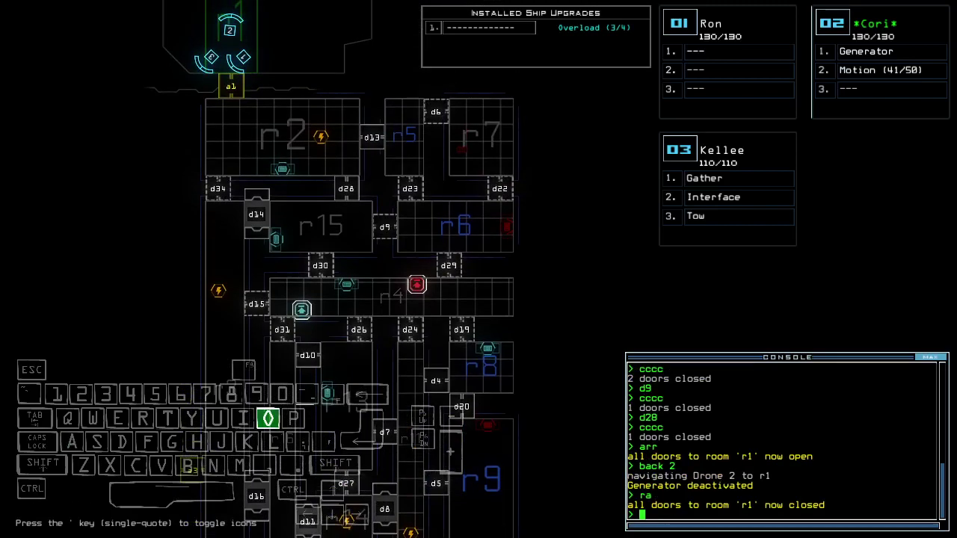
{"action": "type", "text": "t"}
{"action": "key", "text": "Return"}
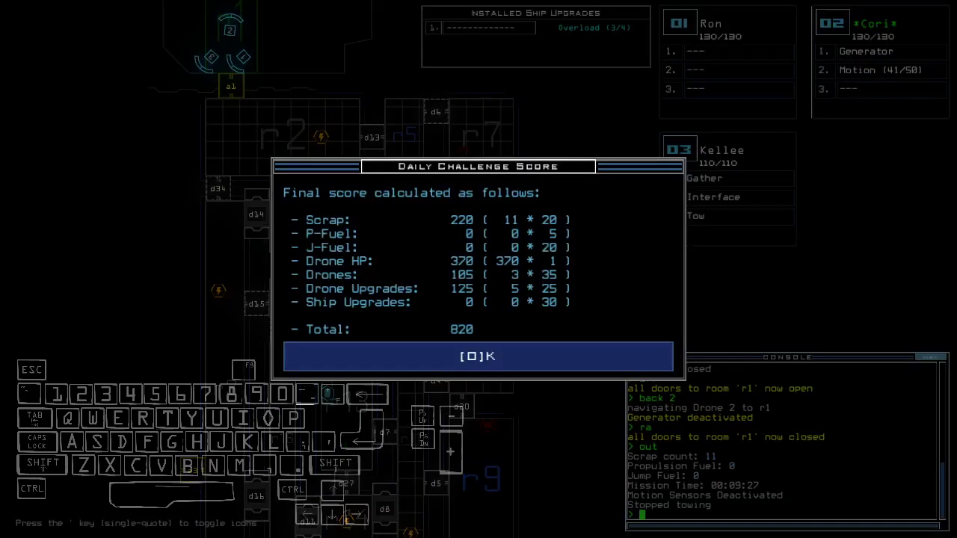
{"action": "key", "text": "o"}
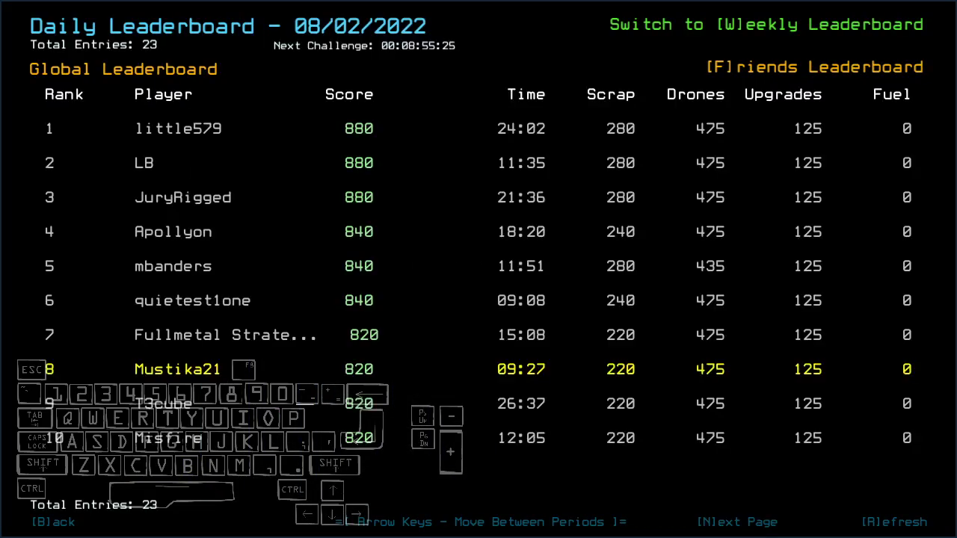